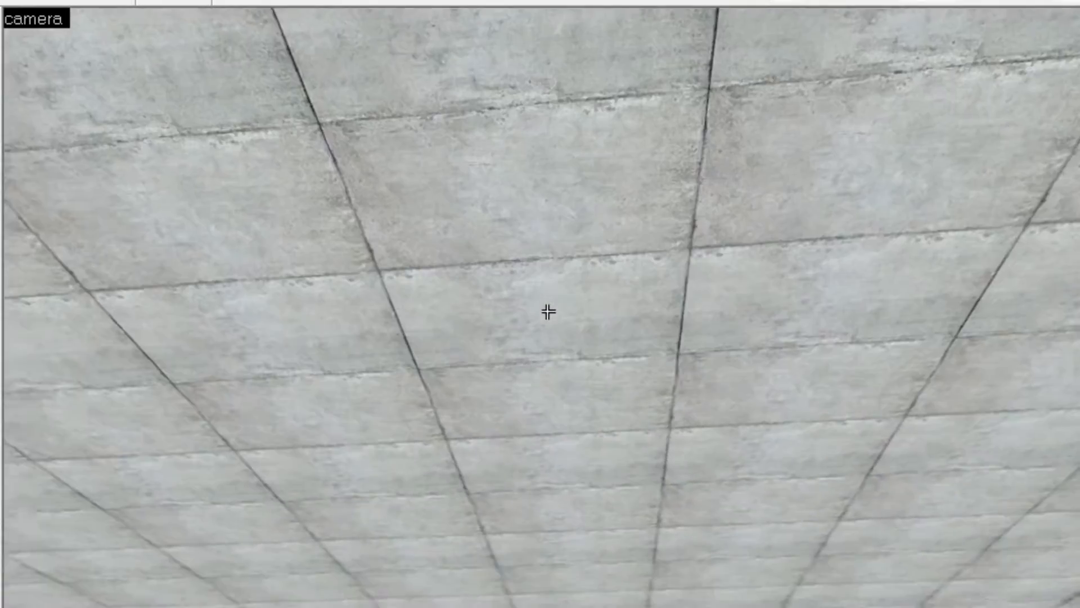
Examine the existing concrete room from inside and outside in the 3D view
key("z")
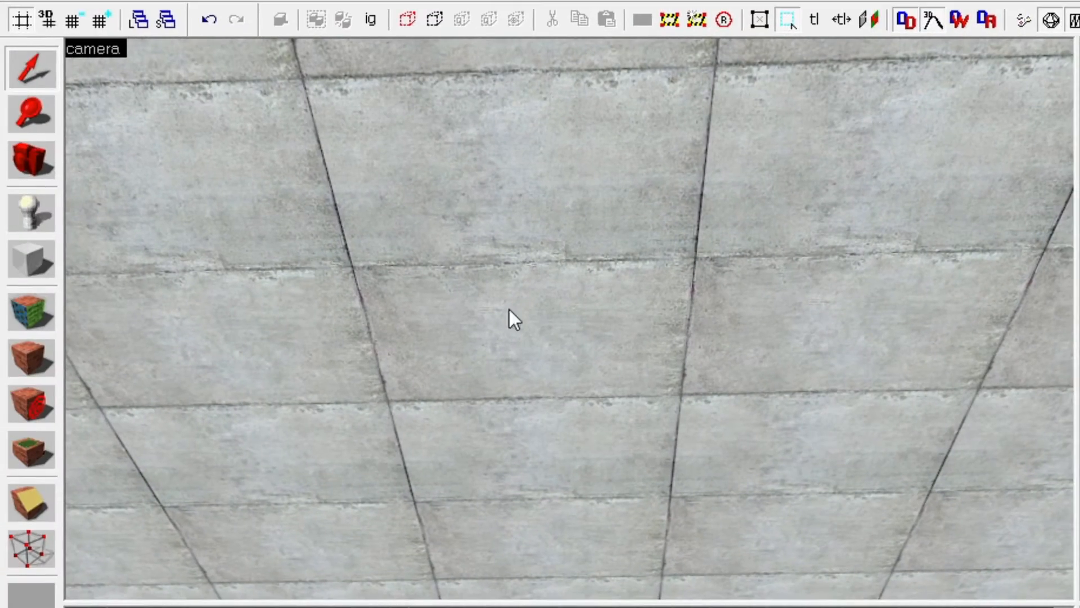
left_click(616, 250)
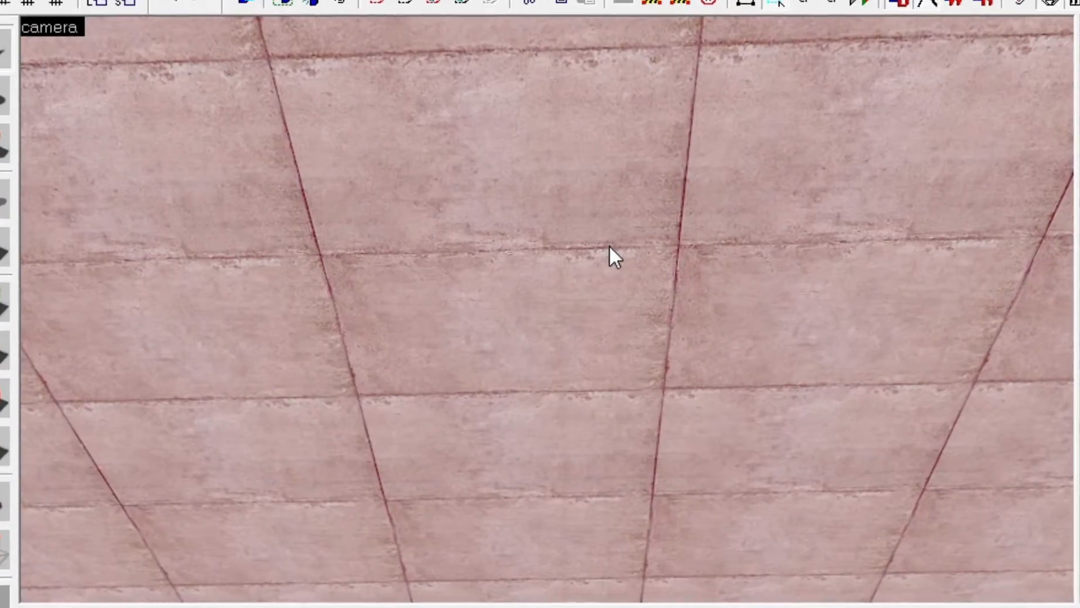
key("z")
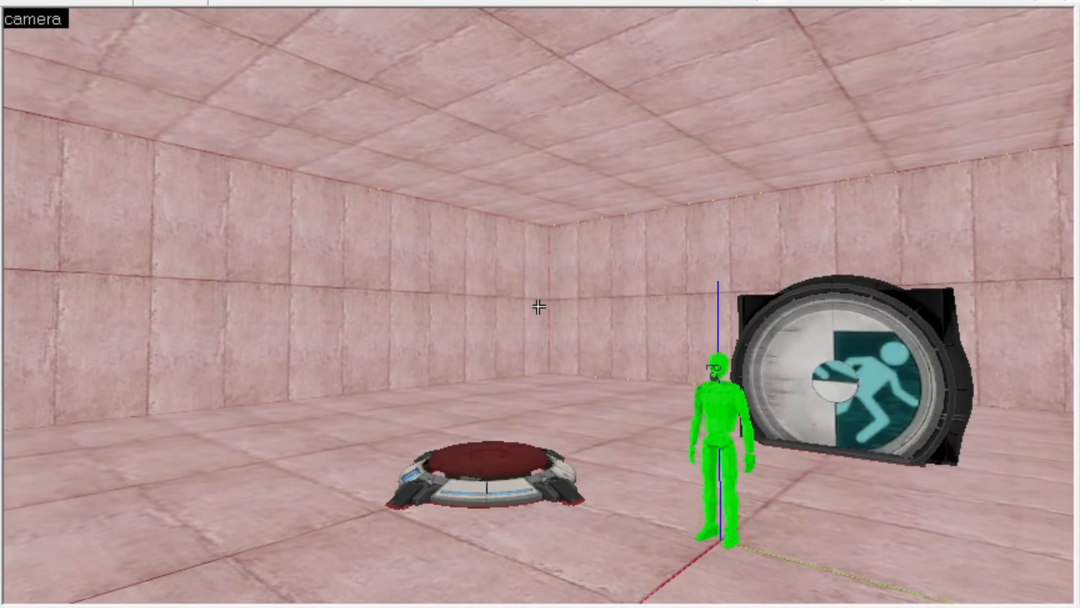
key("d")
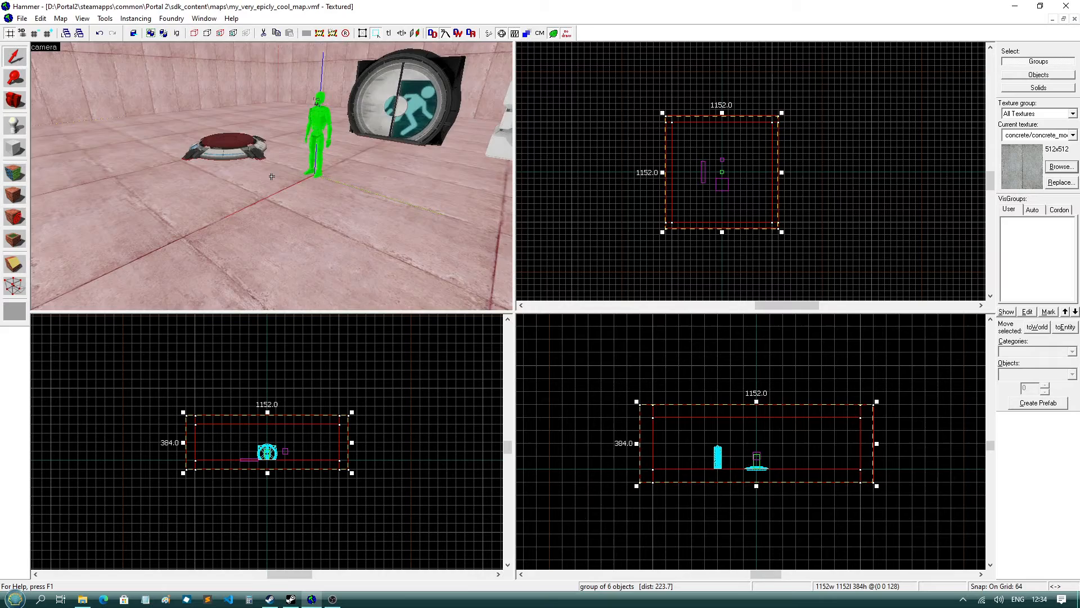
key("s")
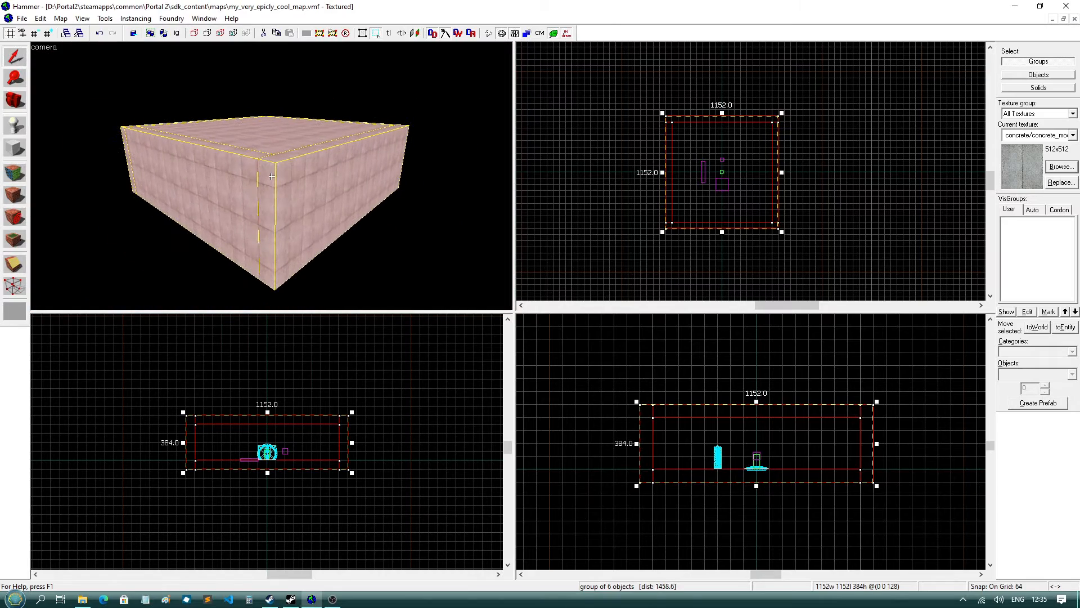
left_click(444, 160)
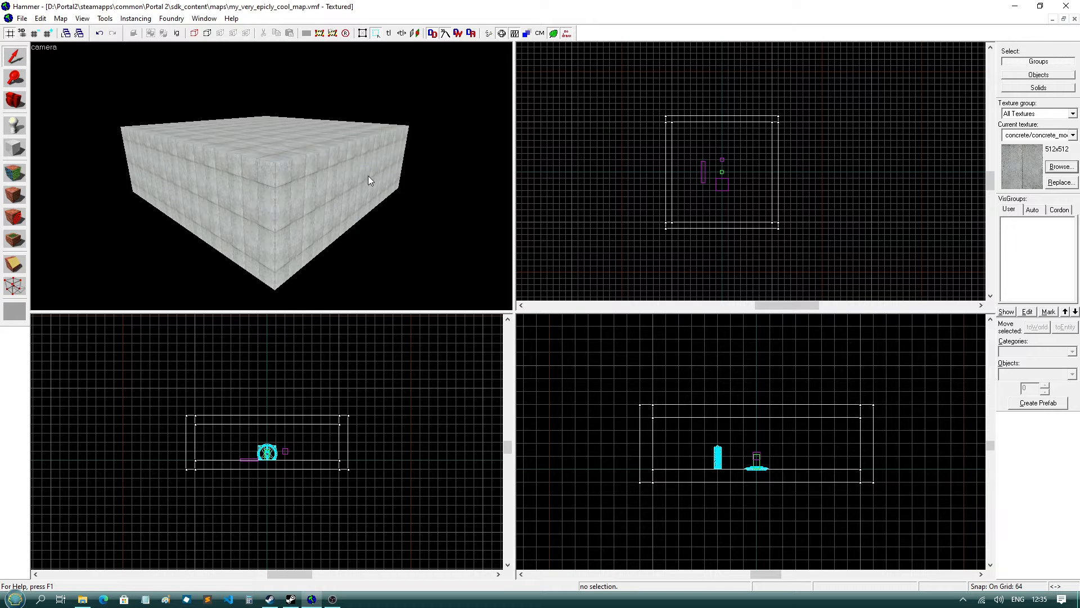
key("z")
key("w")
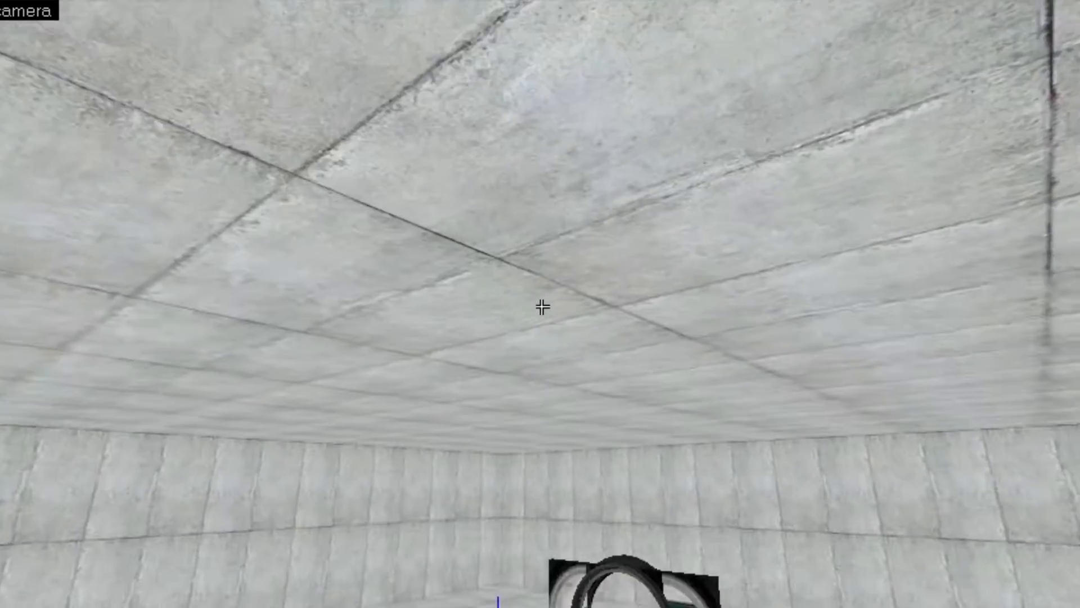
key("w")
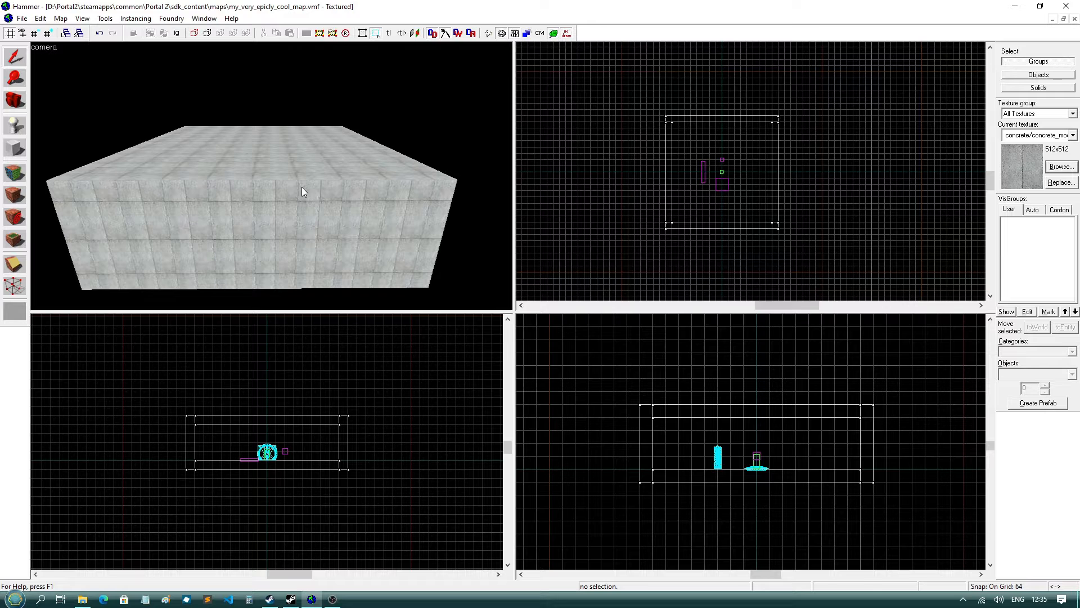
Delete the grouped concrete room, leaving the player start, exit door, button and cube in place
left_click(302, 192)
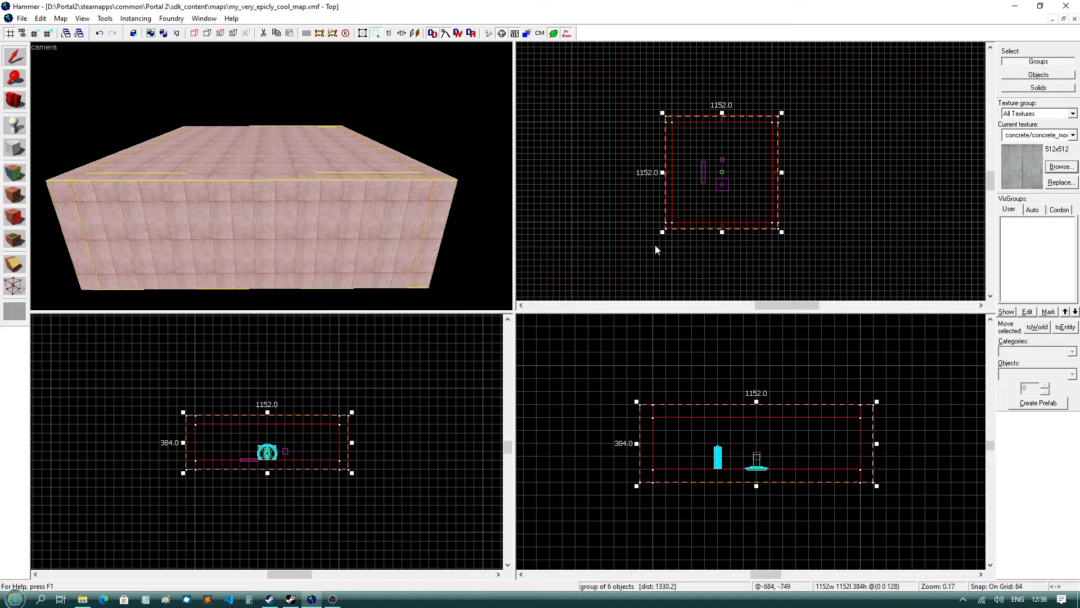
key("z")
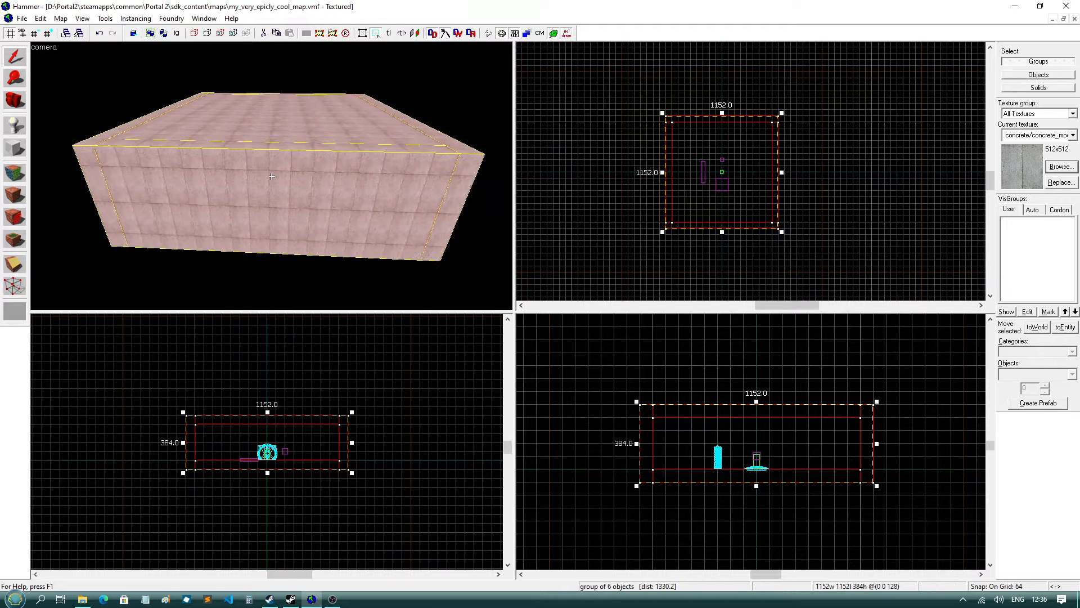
key("z")
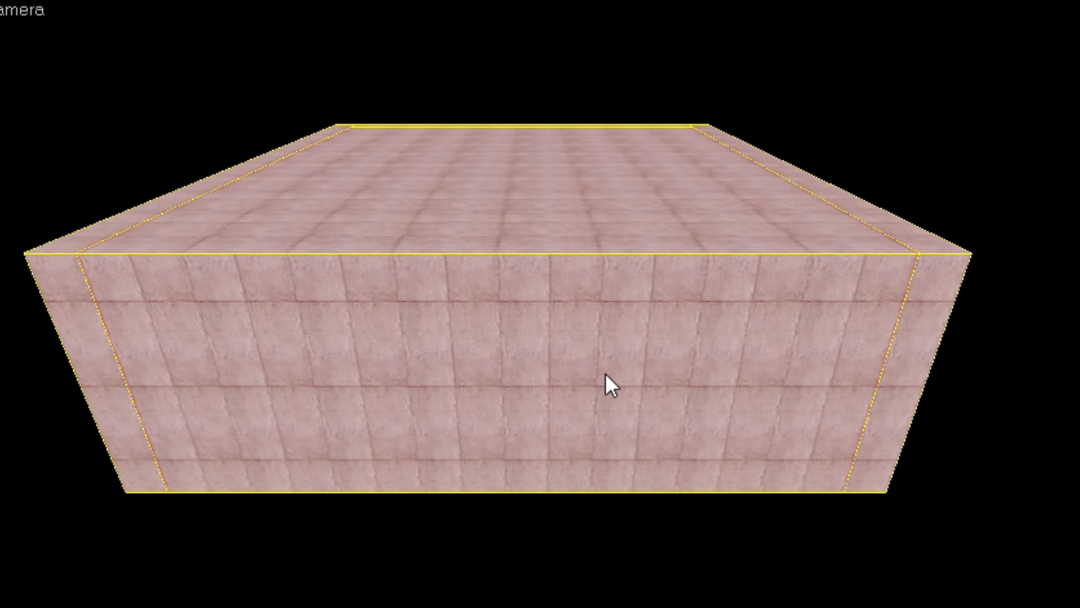
key("Delete")
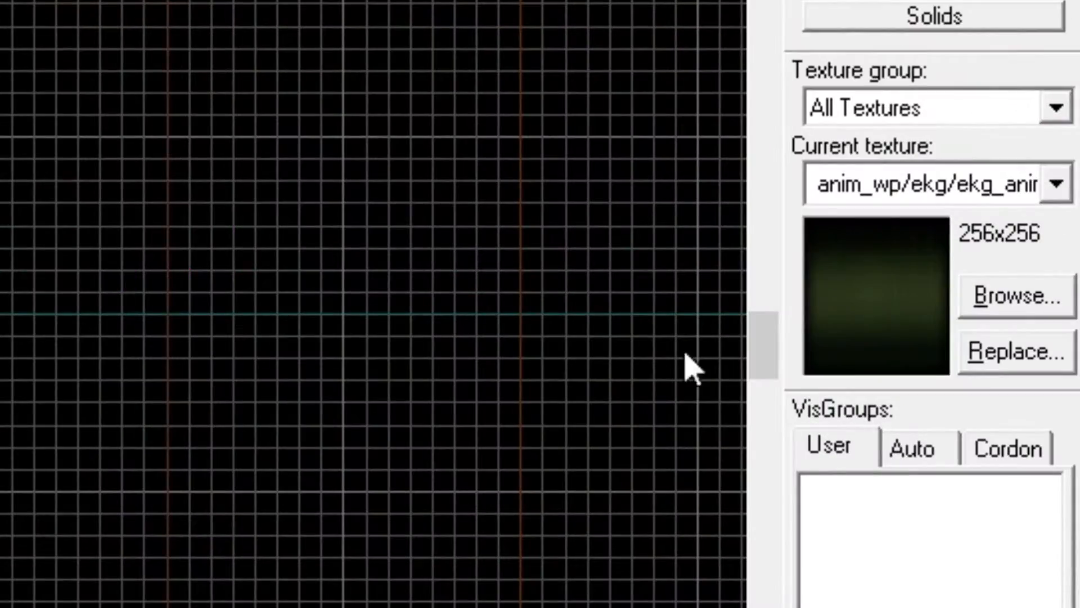
Filter the textures by "wall" and make concrete/concrete_modular_wall001a the current texture
left_click(1054, 185)
type("wall")
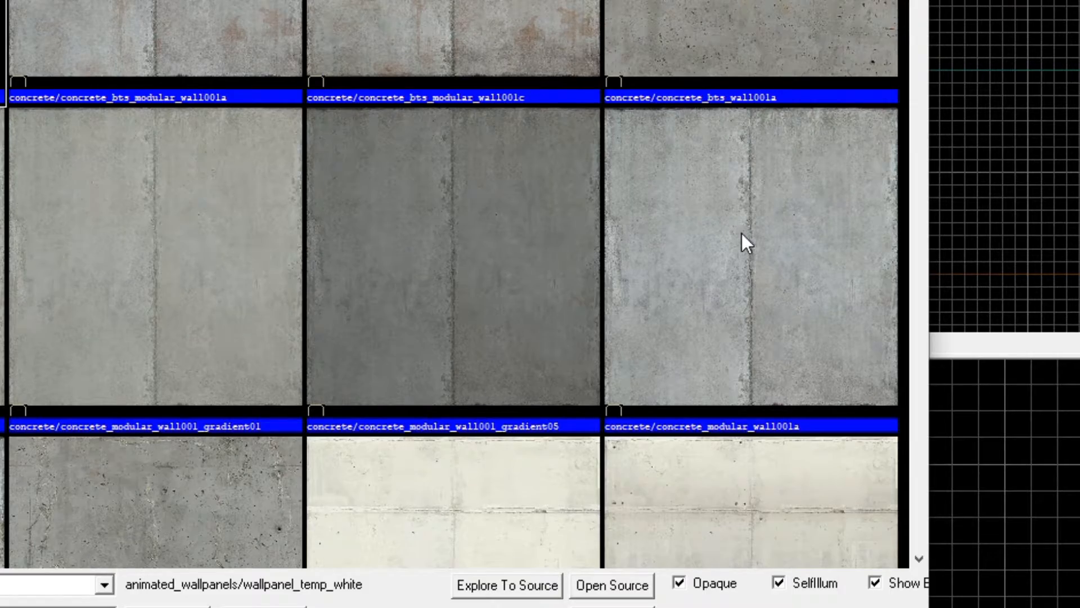
left_click(741, 234)
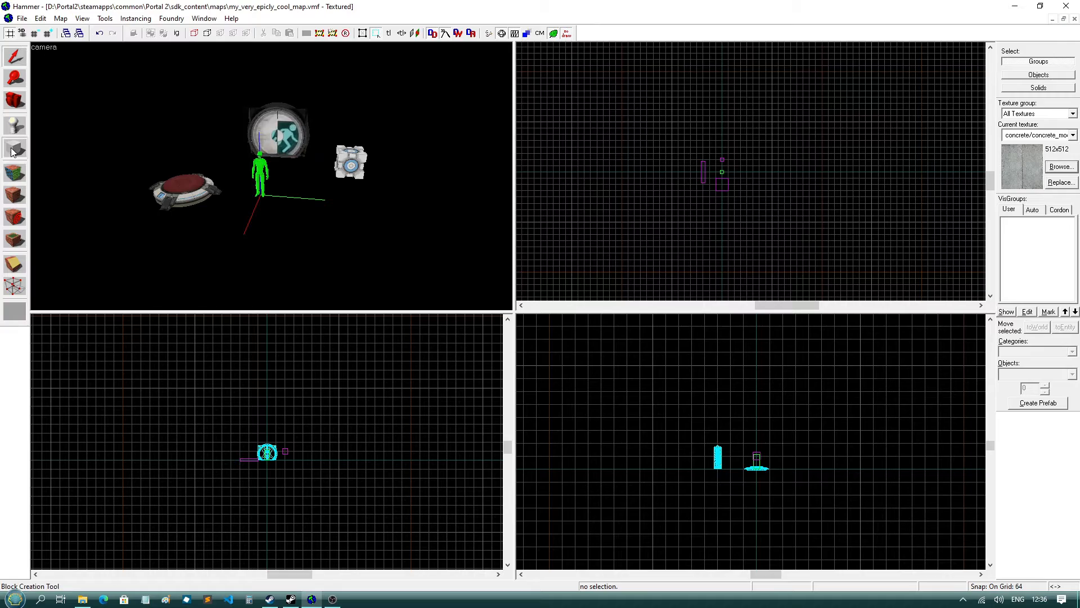
Draw a new block footprint 1024 units long and 64 units thick above the player start in the top view
left_click(13, 151)
scroll(660, 133, "up", 1)
left_click_drag(674, 117, 718, 124)
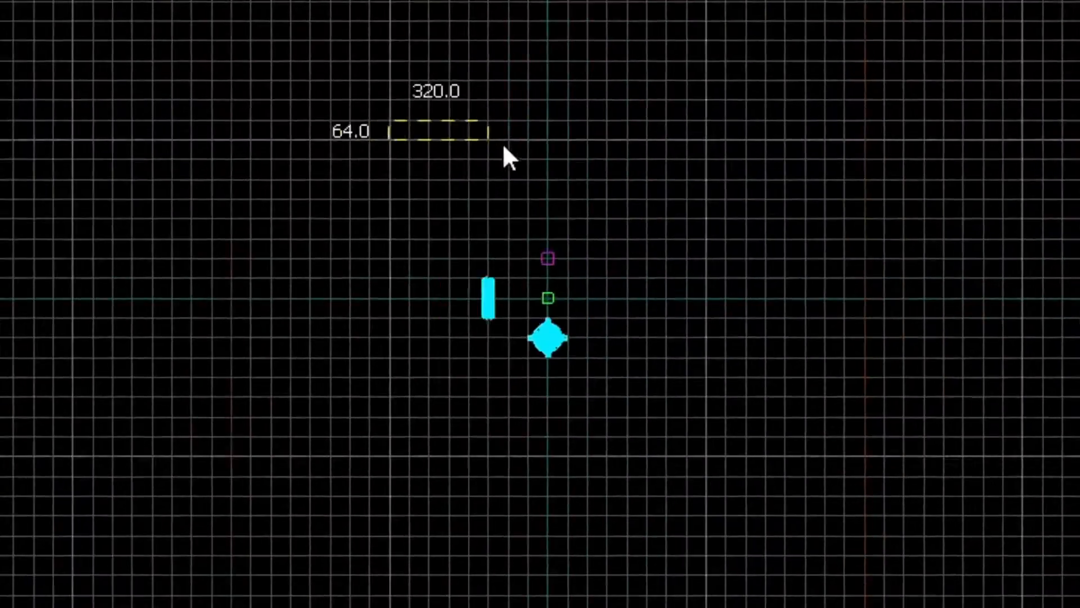
left_click_drag(504, 148, 711, 148)
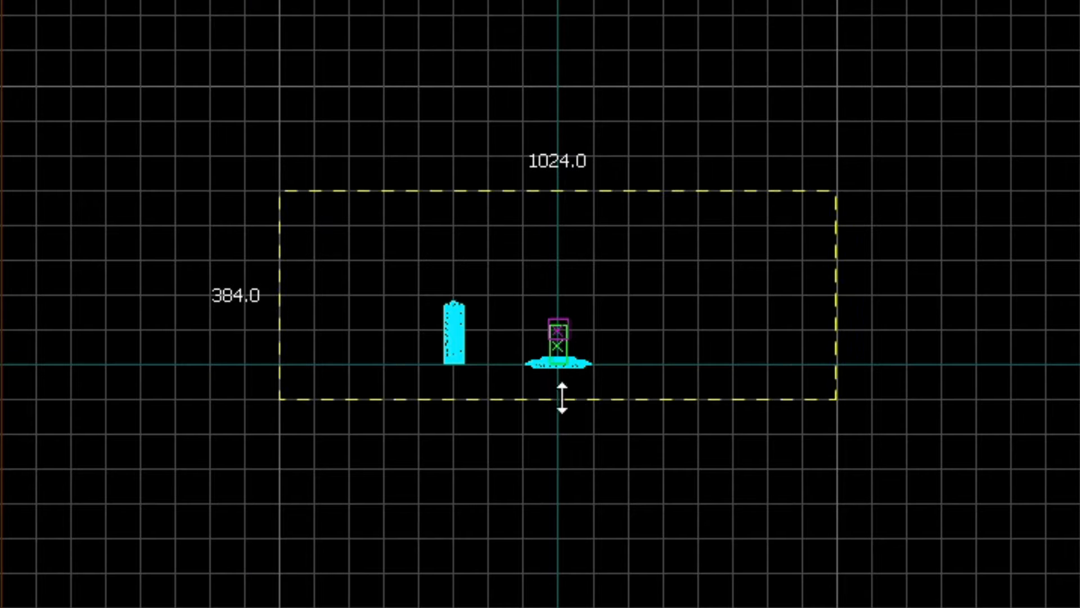
Raise the block's base to ground level, lower its top to make it 256 units high, and create the wall
left_click_drag(758, 483, 757, 470)
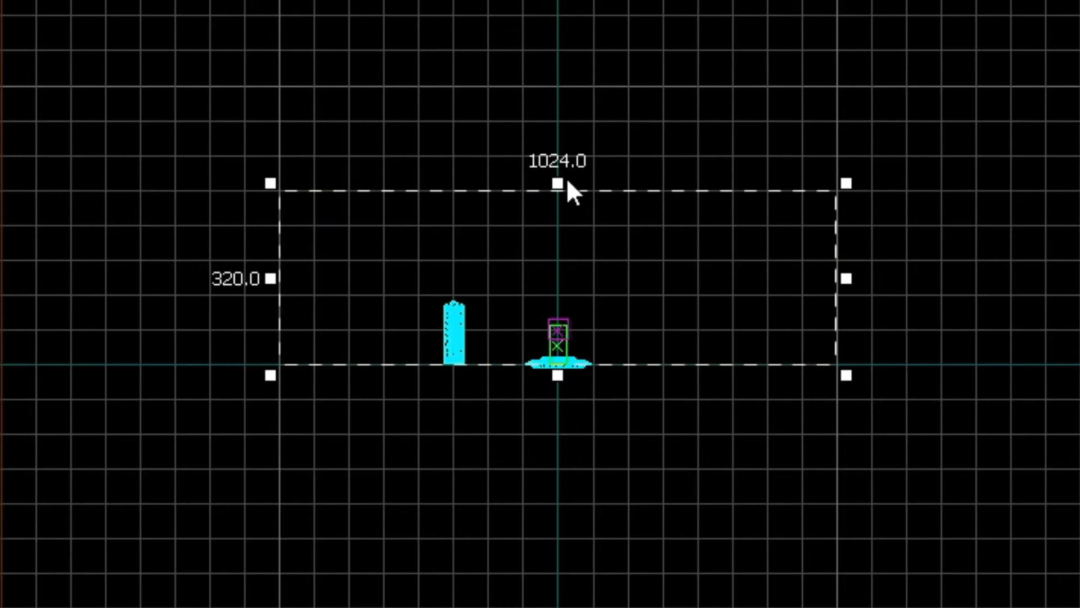
left_click_drag(560, 181, 559, 213)
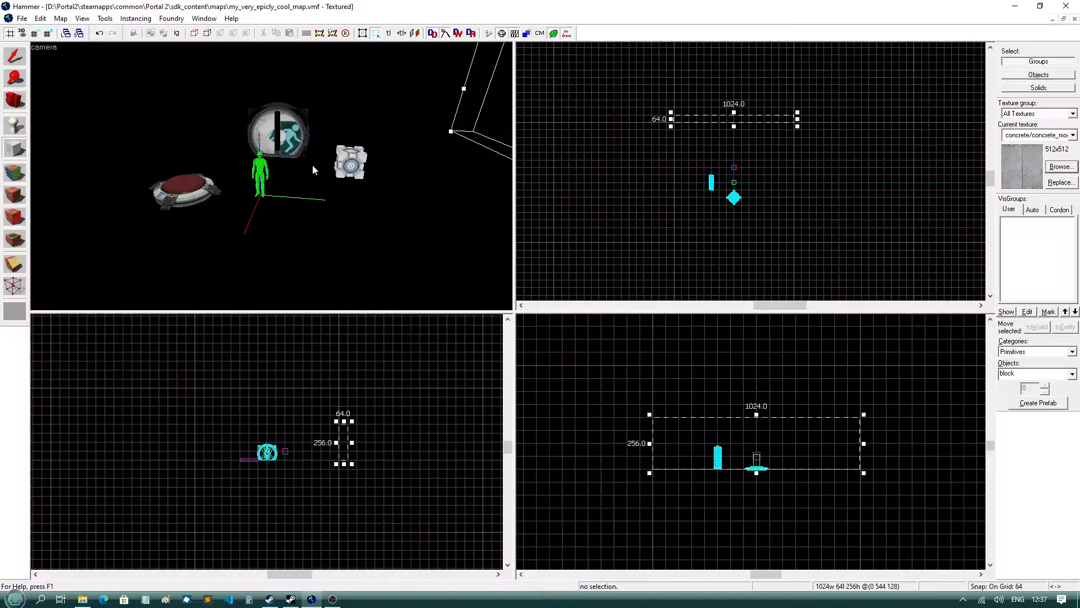
left_click_drag(272, 176, 297, 194)
key("Return")
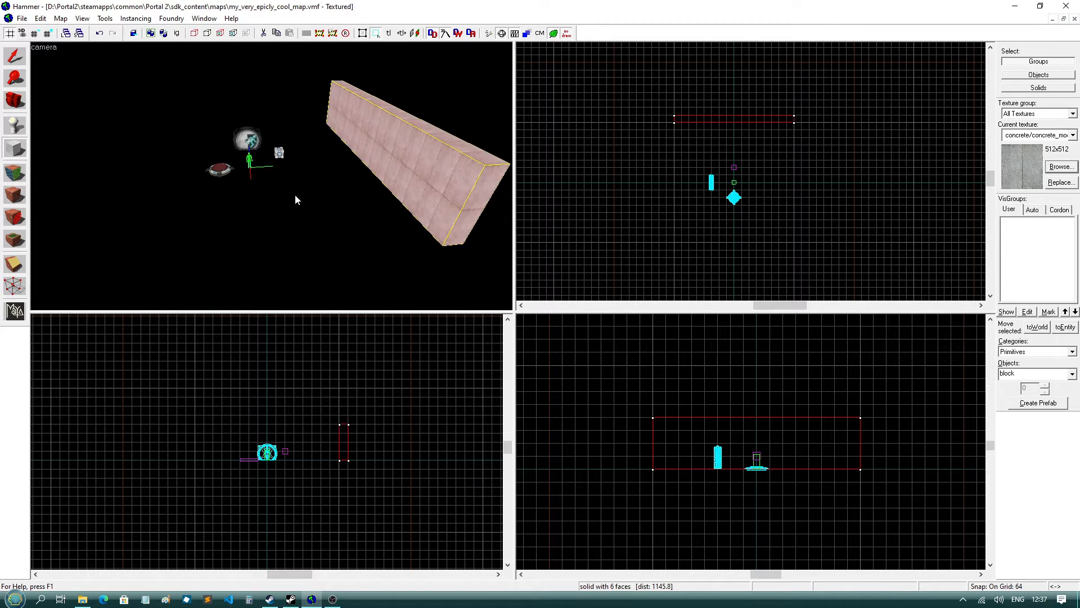
Copy the wall to the opposite side of the player start, and copy both walls together 1152 units along the X axis
key("Escape")
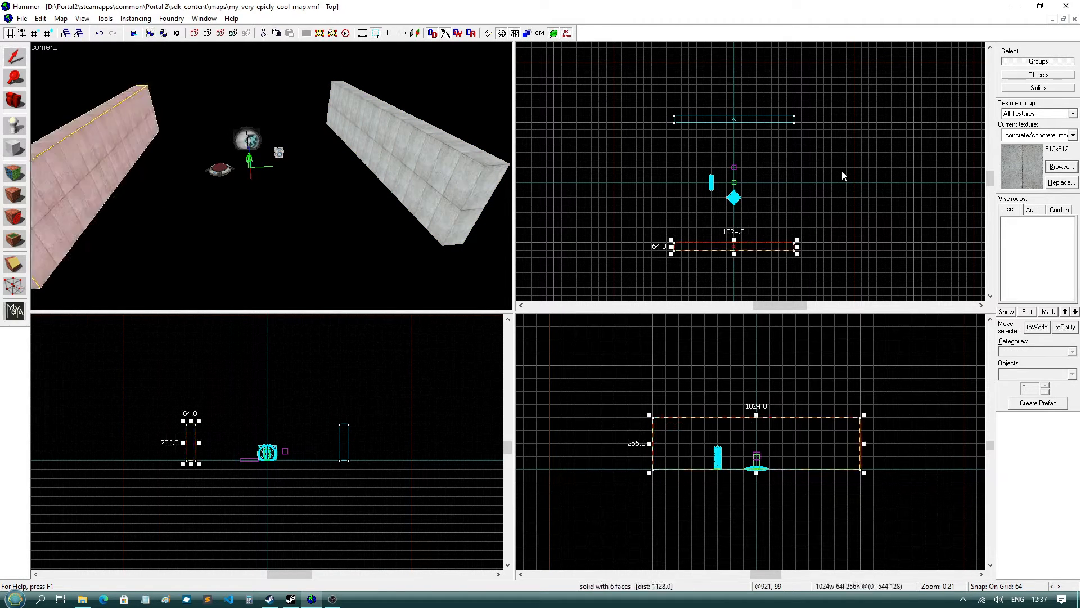
key("Escape")
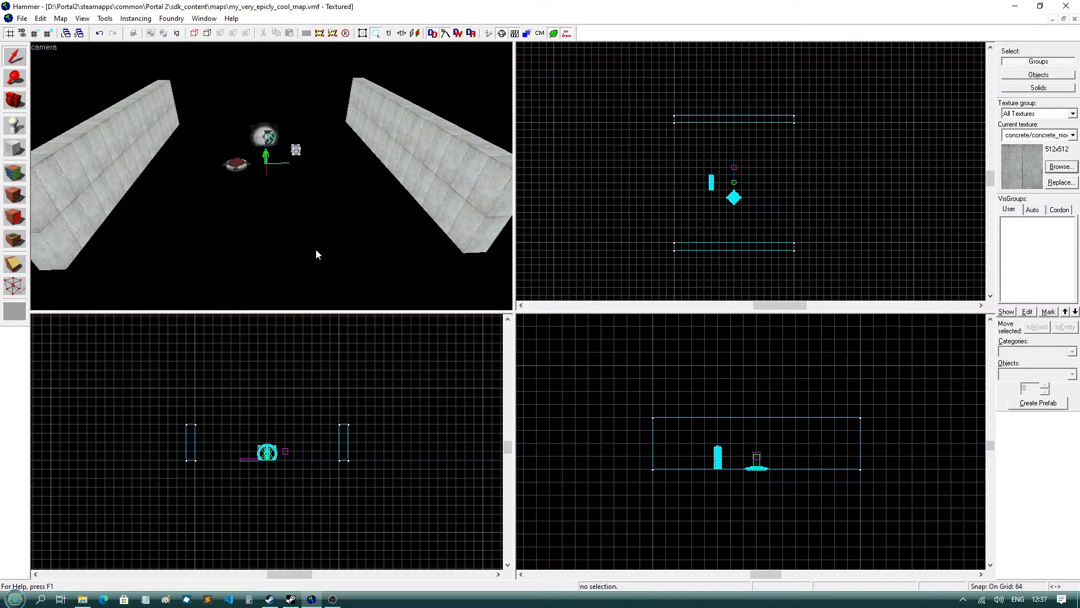
left_click(147, 127)
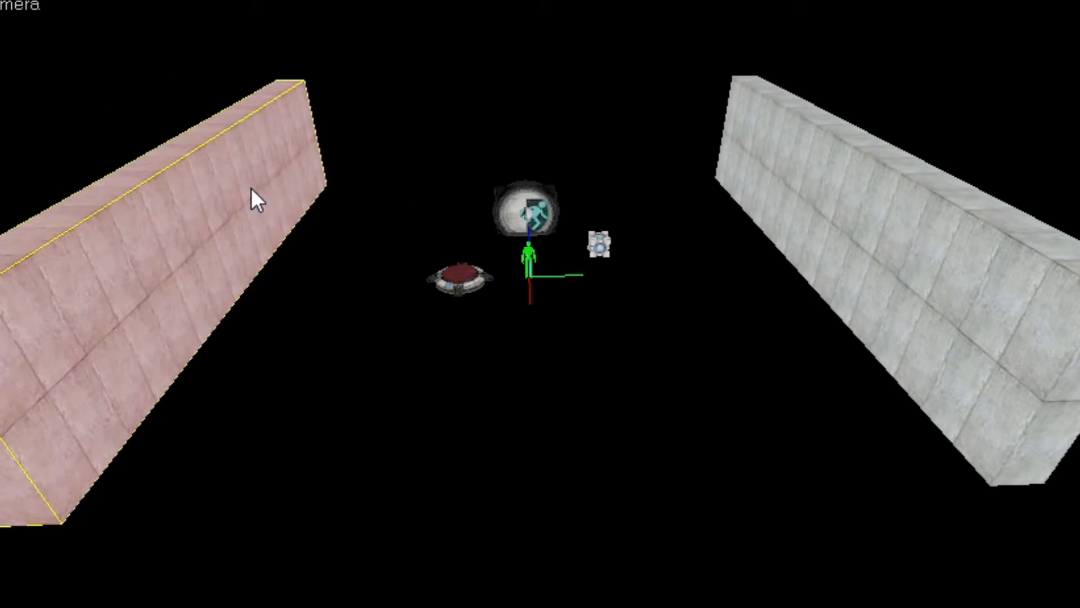
left_click(805, 247, "ctrl")
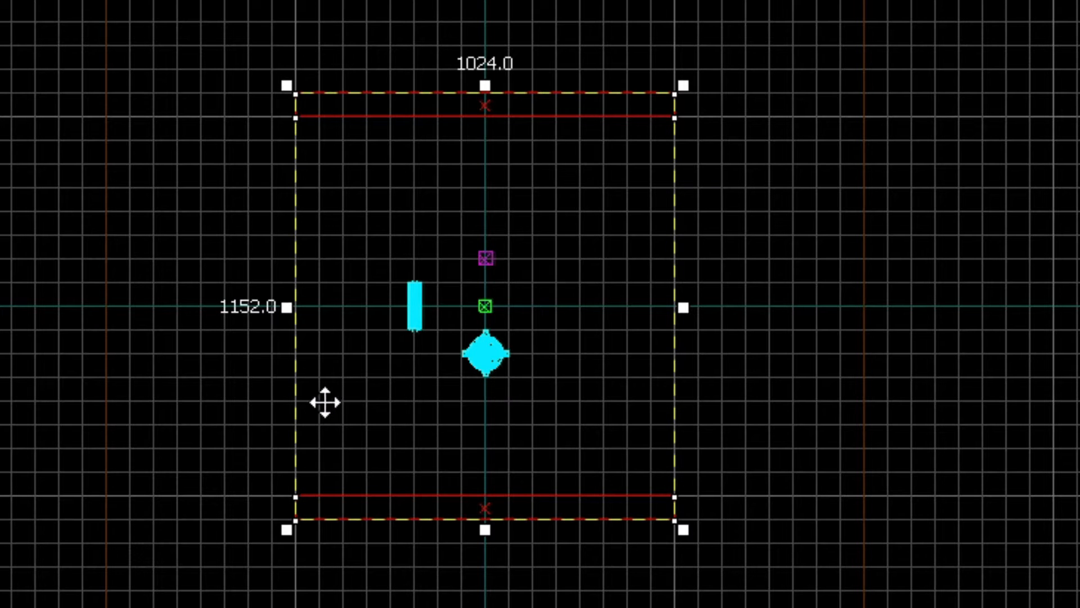
mouse_move(325, 402)
left_mouse_down()
mouse_move(752, 412)
mouse_move(764, 397)
mouse_move(754, 398)
left_mouse_up()
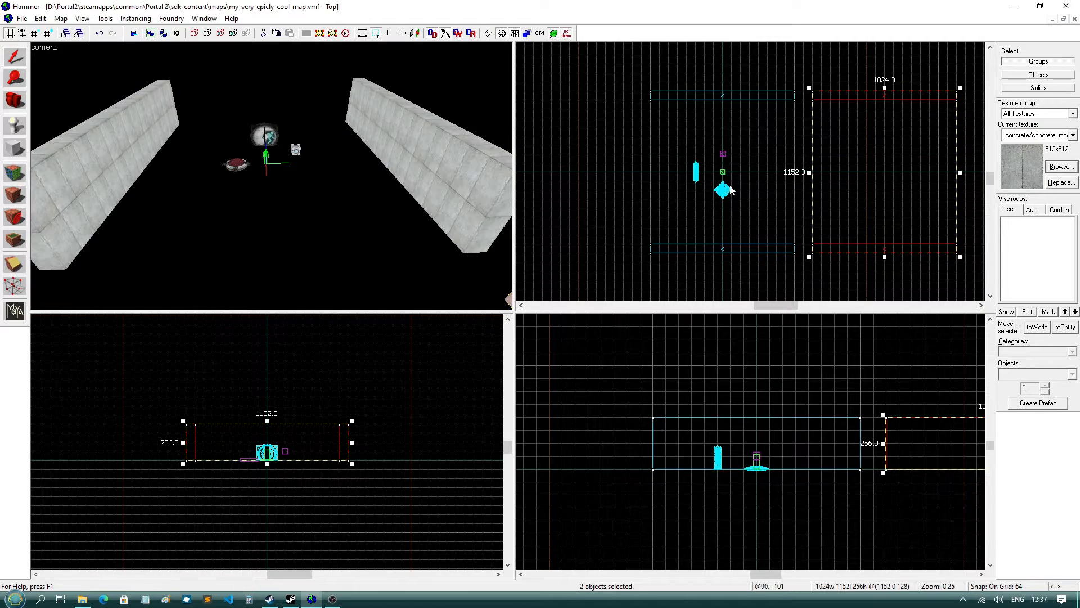
key("z")
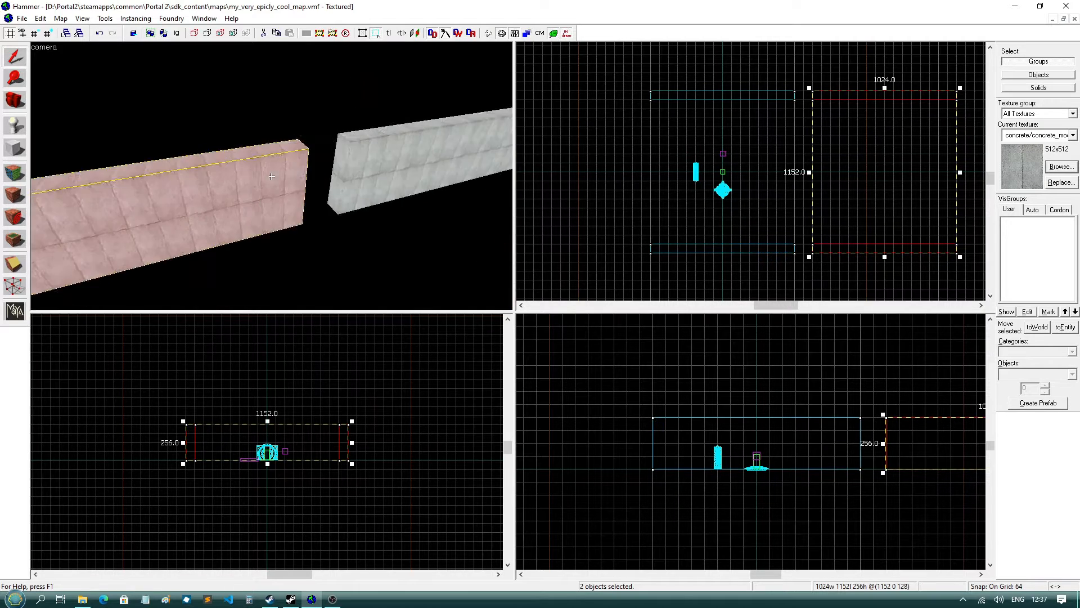
key("z")
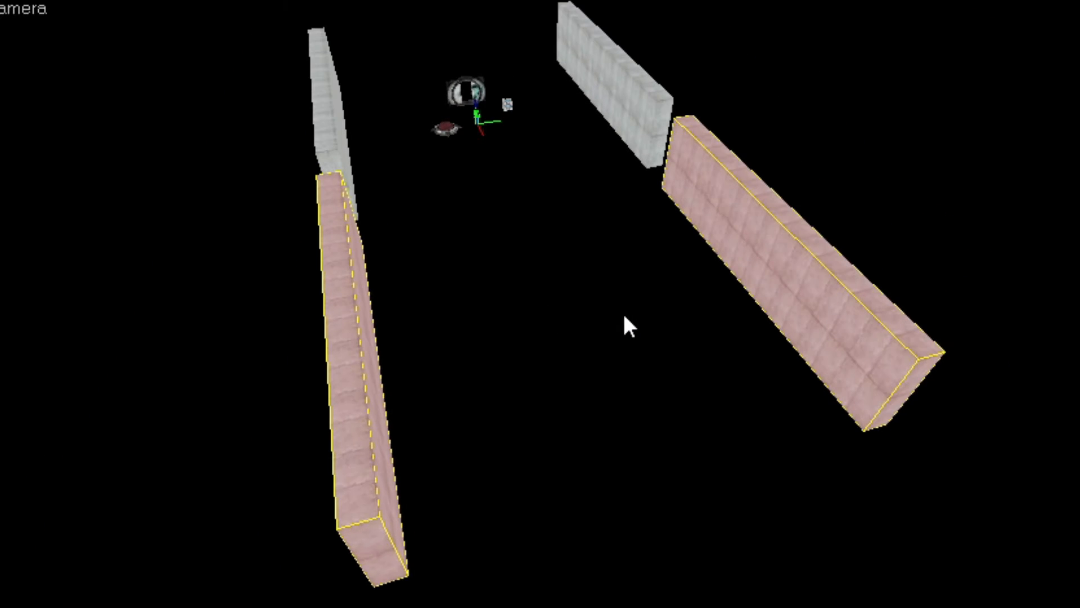
key("z")
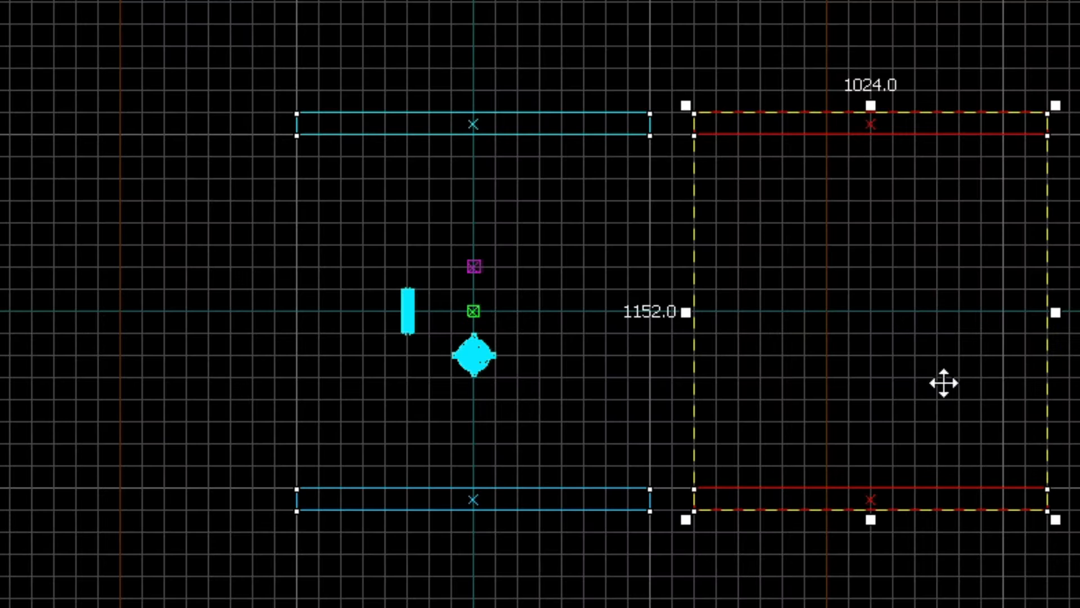
Move the copied wall pair back over the original walls and rotate it 90 degrees to enclose the room
mouse_move(979, 367)
left_mouse_down()
mouse_move(777, 349)
mouse_move(589, 359)
left_mouse_up()
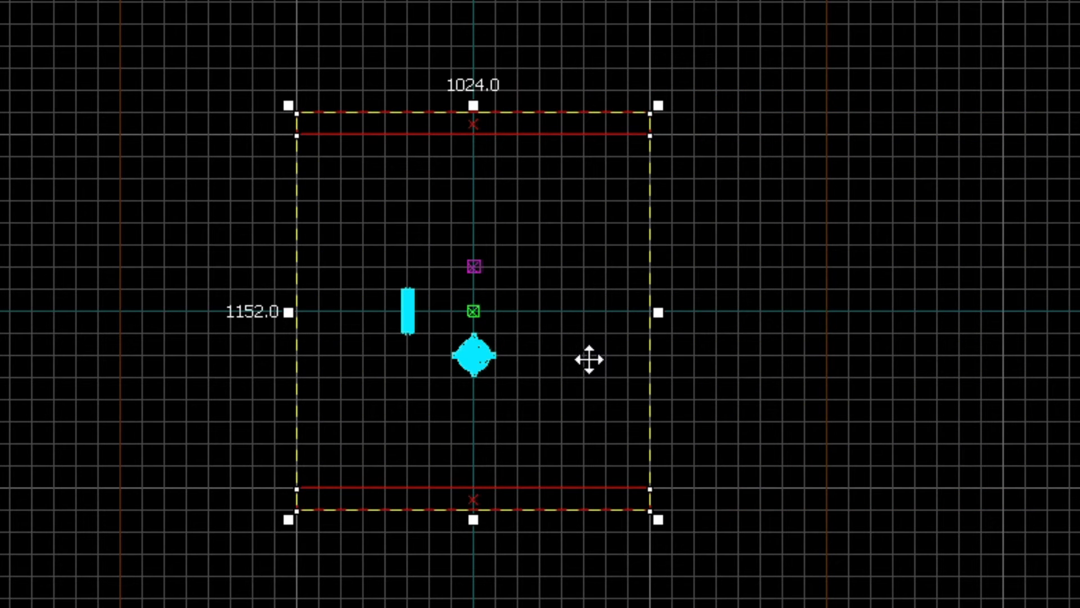
left_click(538, 231)
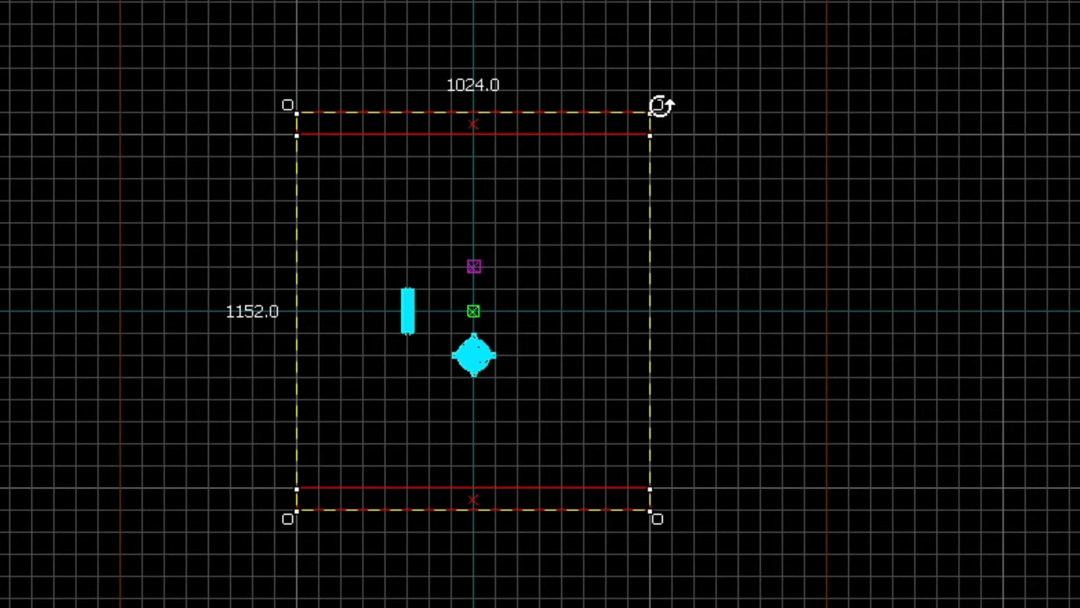
left_click_drag(659, 105, 714, 488)
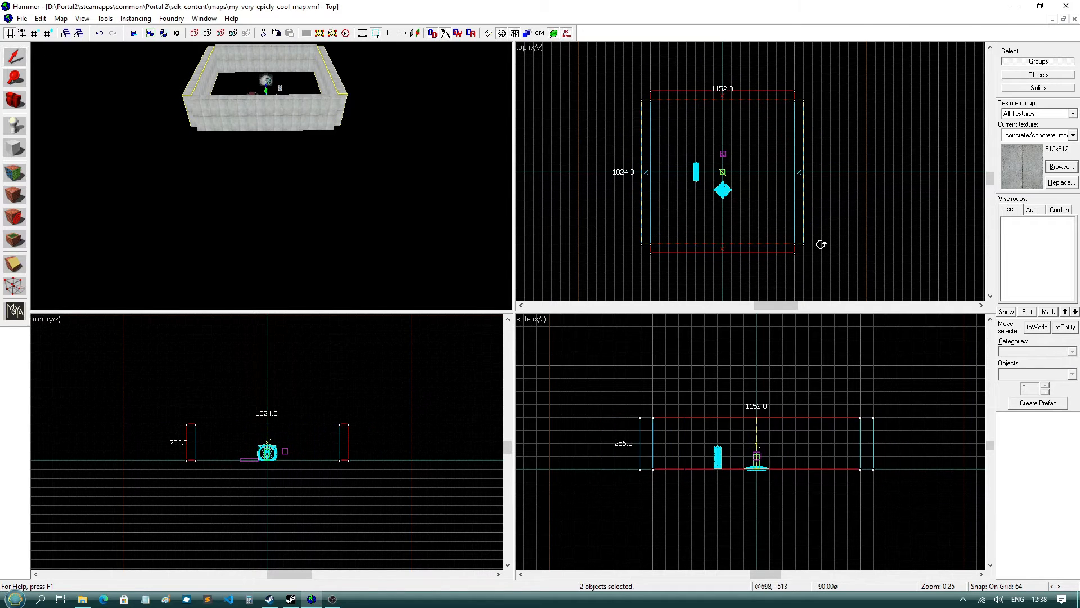
mouse_move(821, 244)
left_mouse_down()
mouse_move(781, 111)
mouse_move(641, 181)
mouse_move(701, 243)
mouse_move(656, 93)
mouse_move(774, 120)
mouse_move(817, 161)
mouse_move(825, 210)
mouse_move(735, 86)
mouse_move(822, 113)
mouse_move(817, 236)
mouse_move(826, 227)
mouse_move(828, 241)
mouse_move(833, 228)
mouse_move(829, 251)
left_mouse_up()
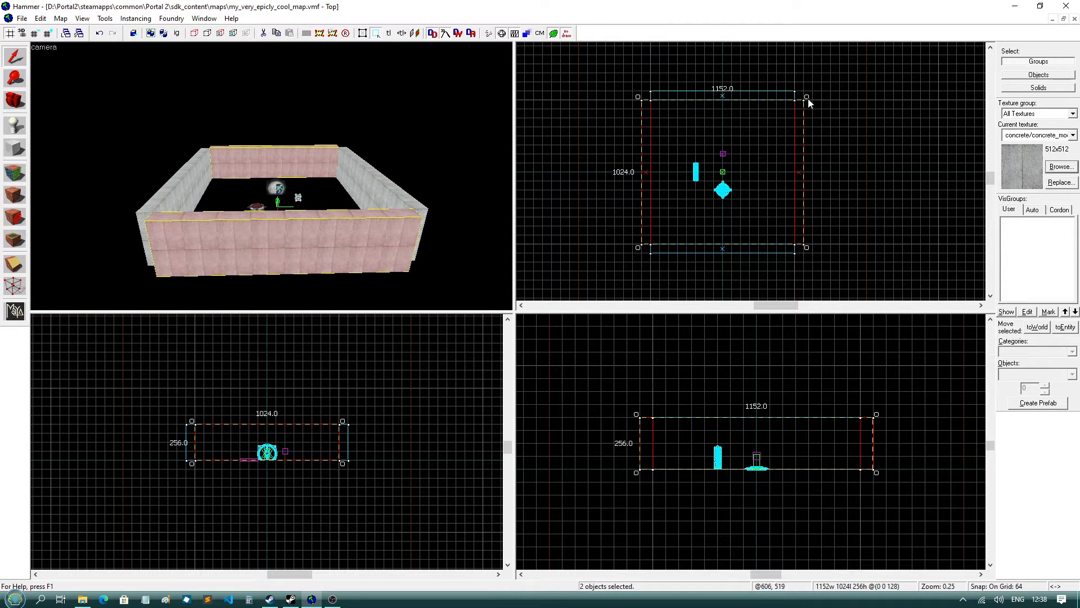
mouse_move(807, 98)
left_mouse_down()
mouse_move(798, 69)
mouse_move(767, 58)
mouse_move(821, 102)
left_mouse_up()
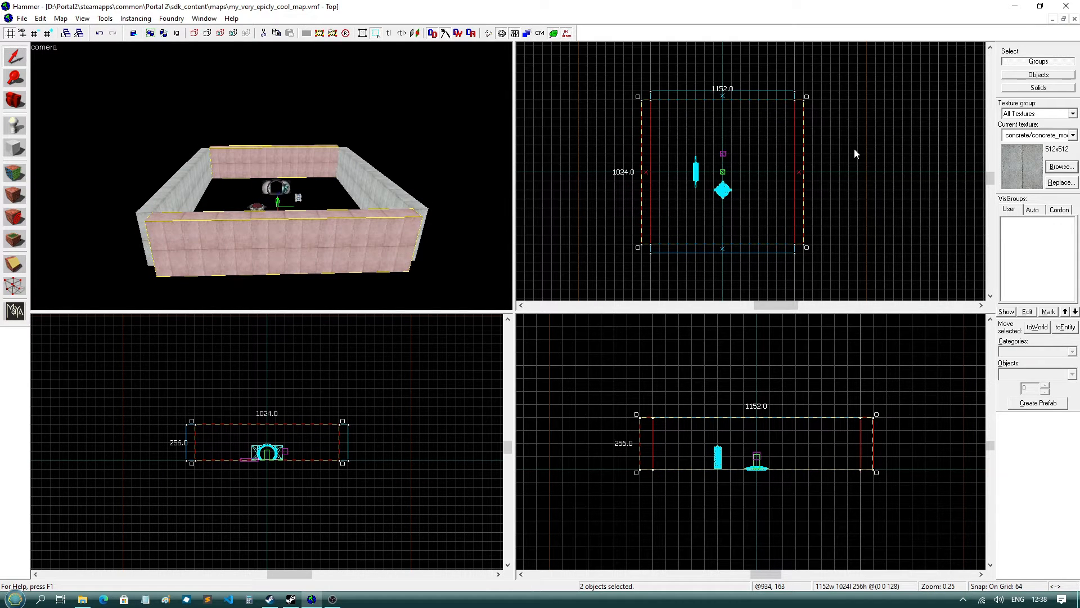
left_click(360, 109)
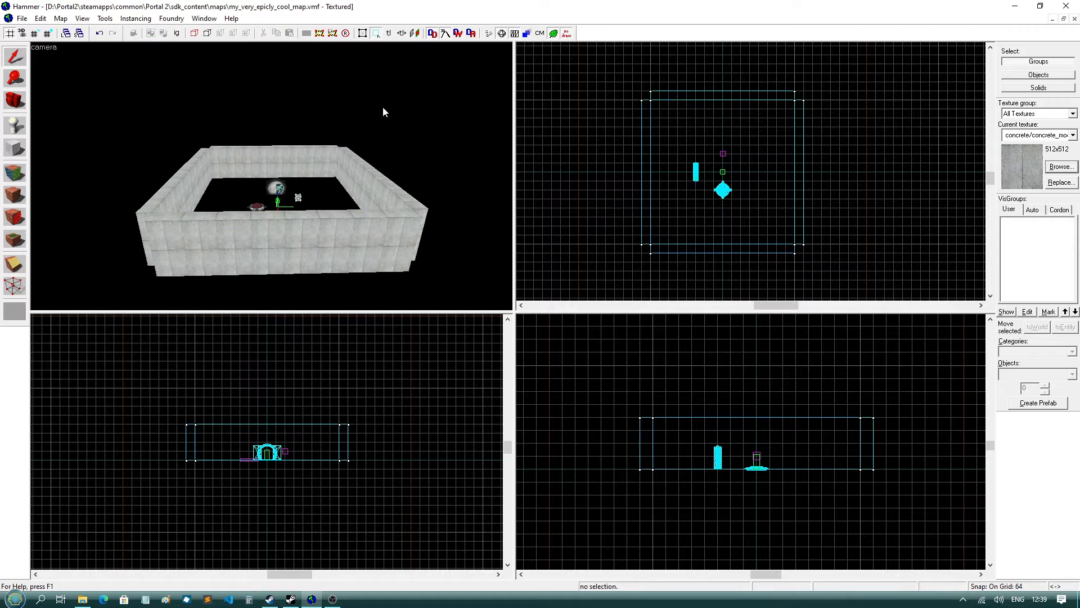
Open the editor's options, look through the 2D view and grid settings, and close them without changes
left_click(104, 19)
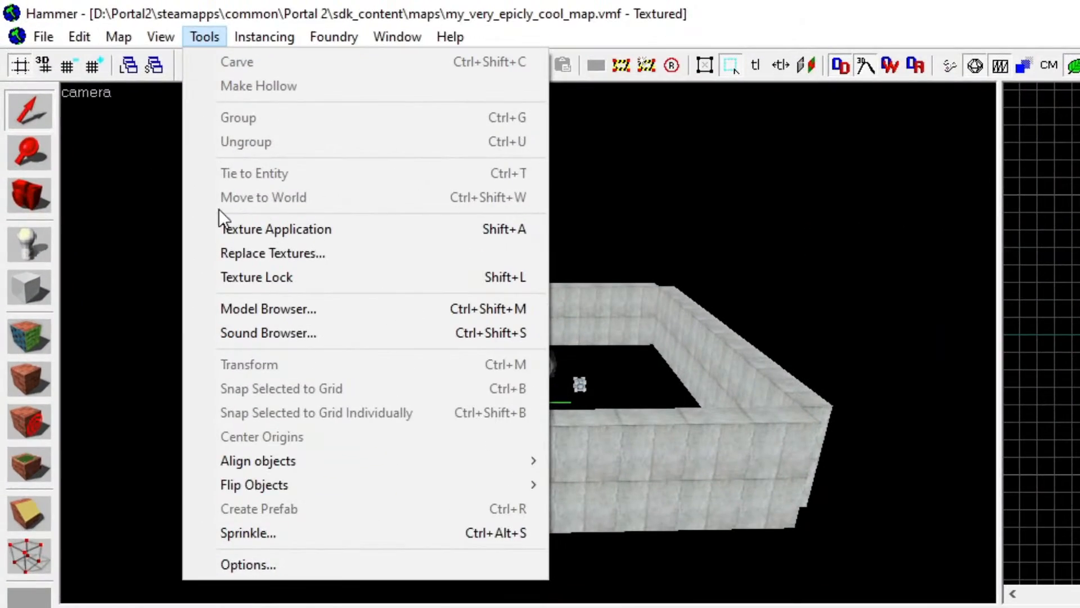
left_click(264, 563)
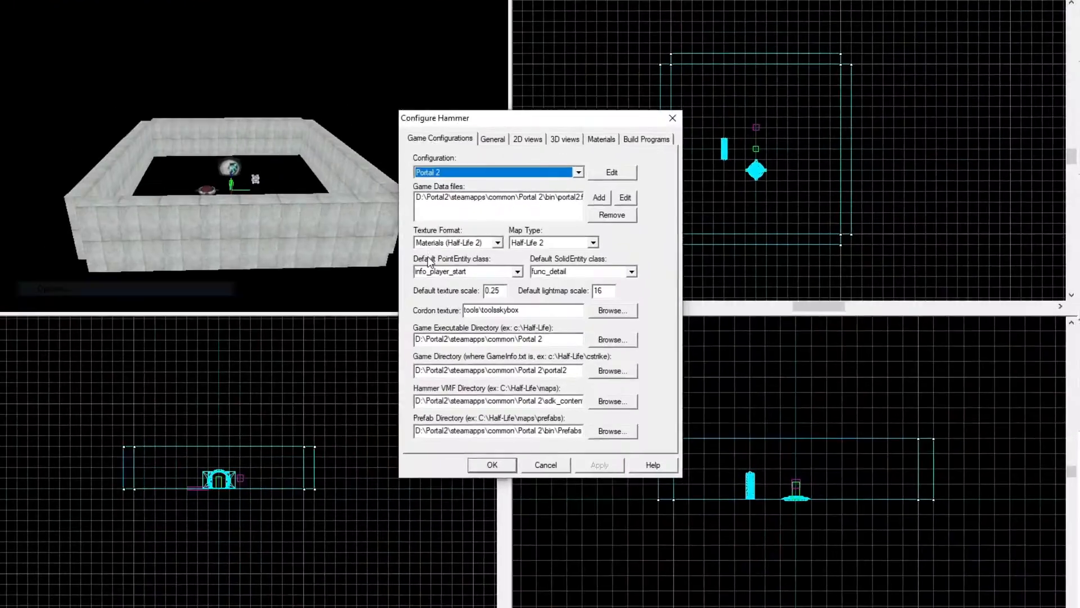
left_click(1018, 321)
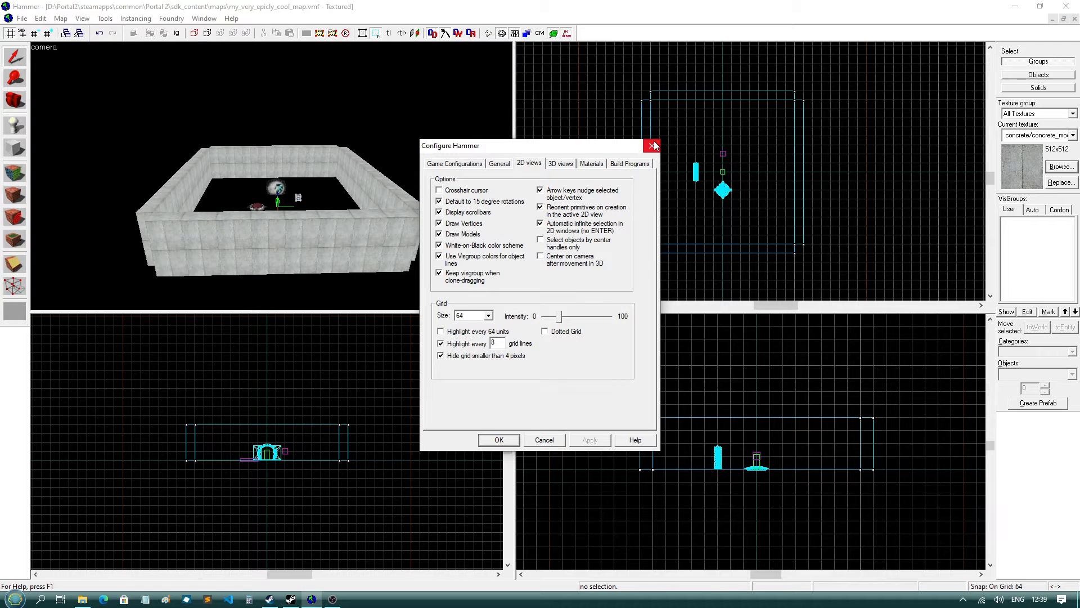
left_click(655, 146)
Filter the textures by "floor" and make concrete/concrete_modular_floor001c the current texture
key("z")
key("w")
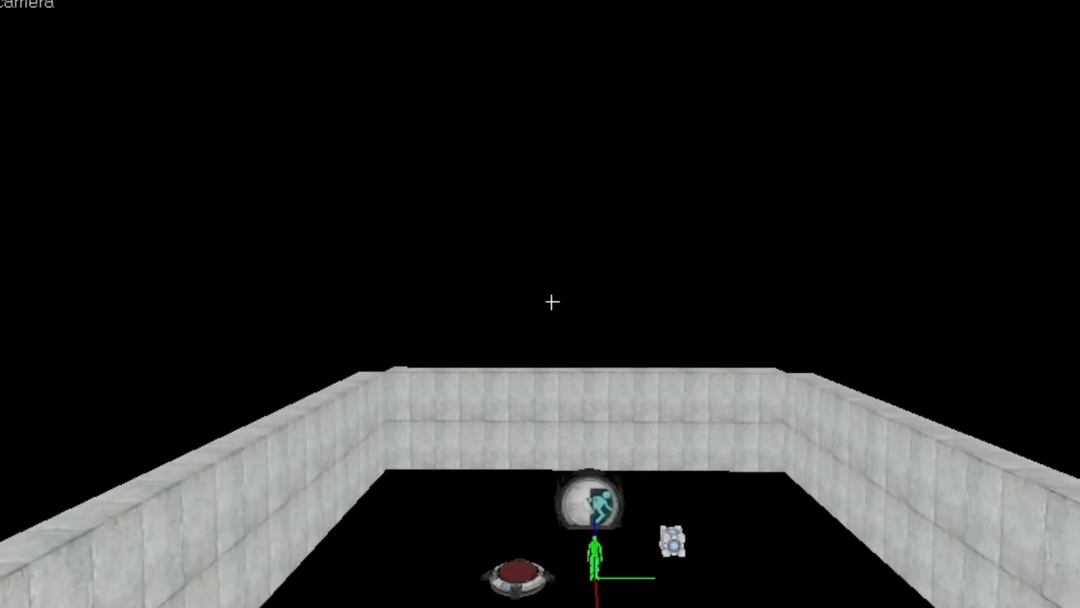
key("s")
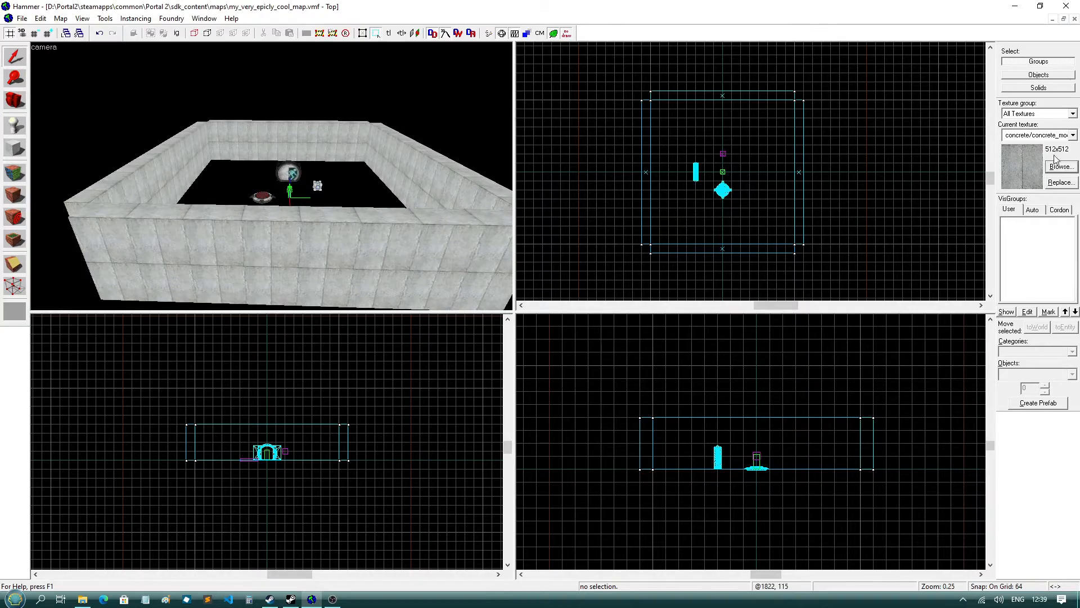
left_click(1060, 166)
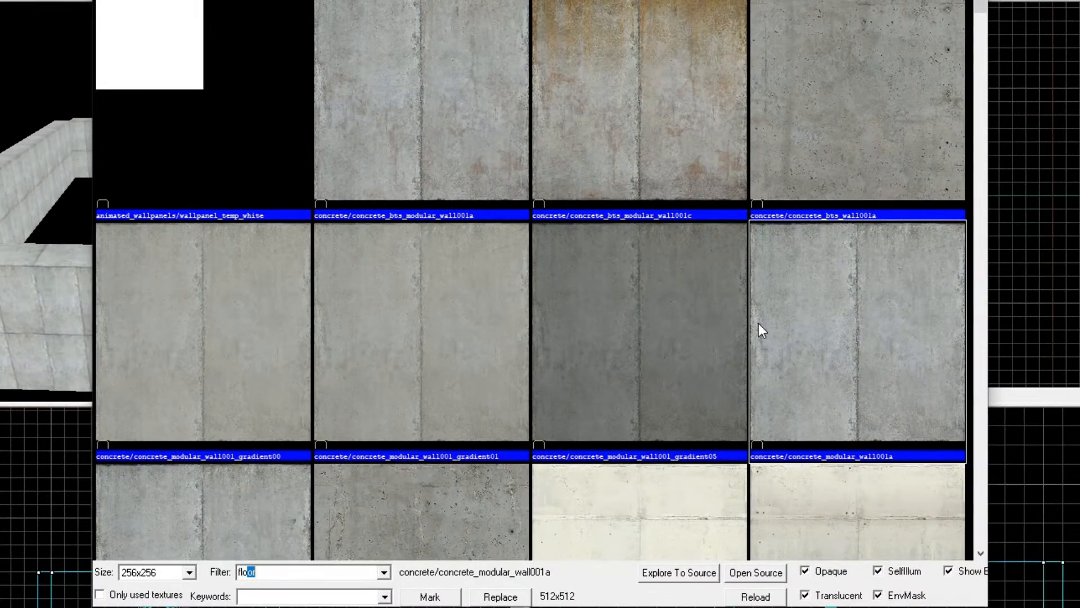
scroll(627, 355, "down", 5)
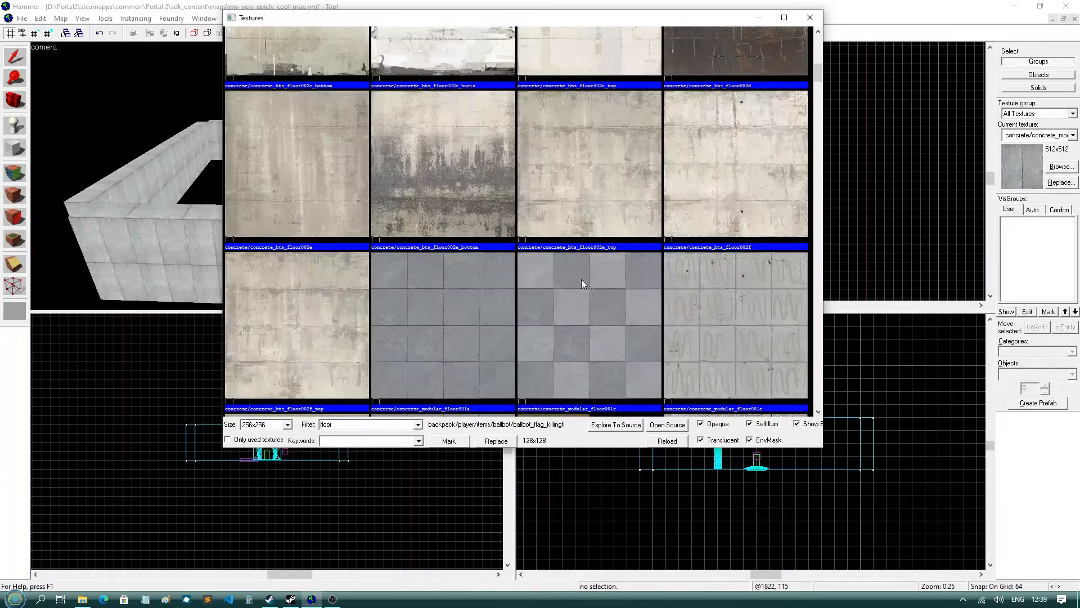
double_click(579, 279)
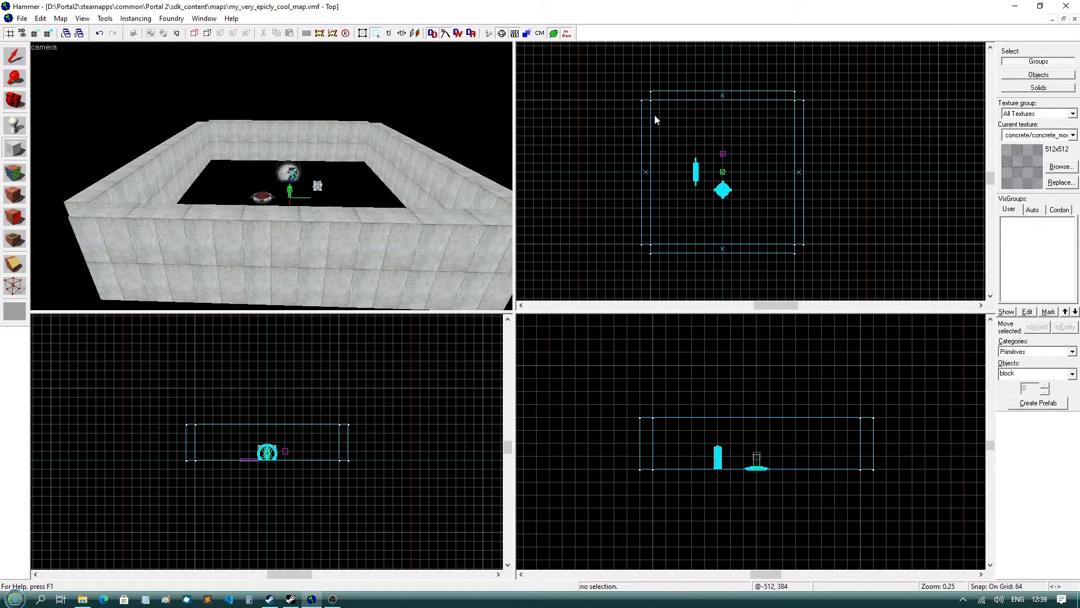
Draw a 1024 by 1024 block inside the walls, make it 64 units high, lower it just below ground level, and create the floor
left_click_drag(652, 101, 667, 122)
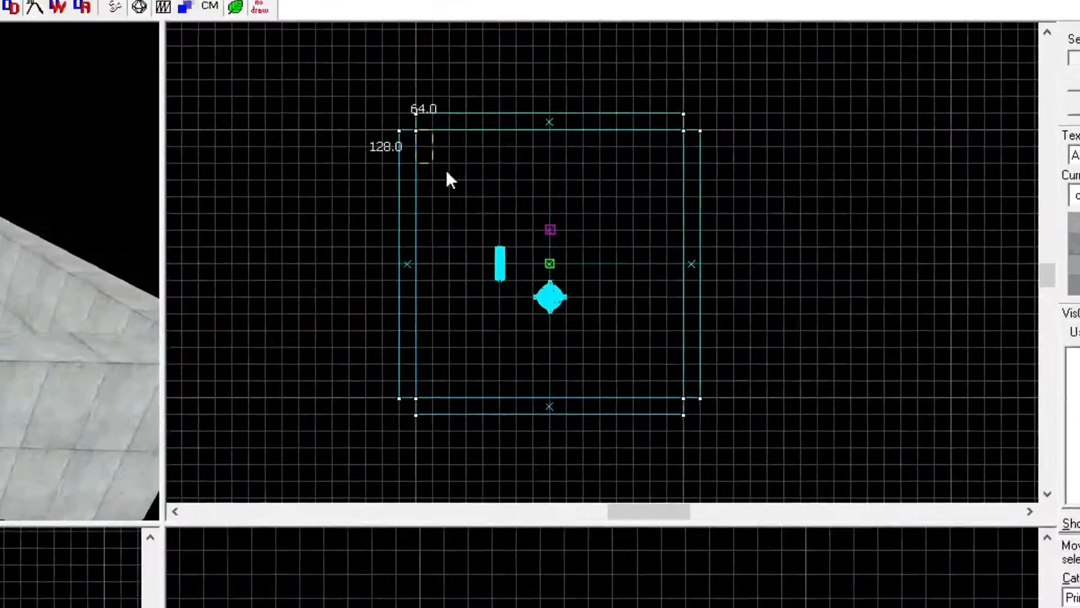
left_click_drag(448, 172, 688, 408)
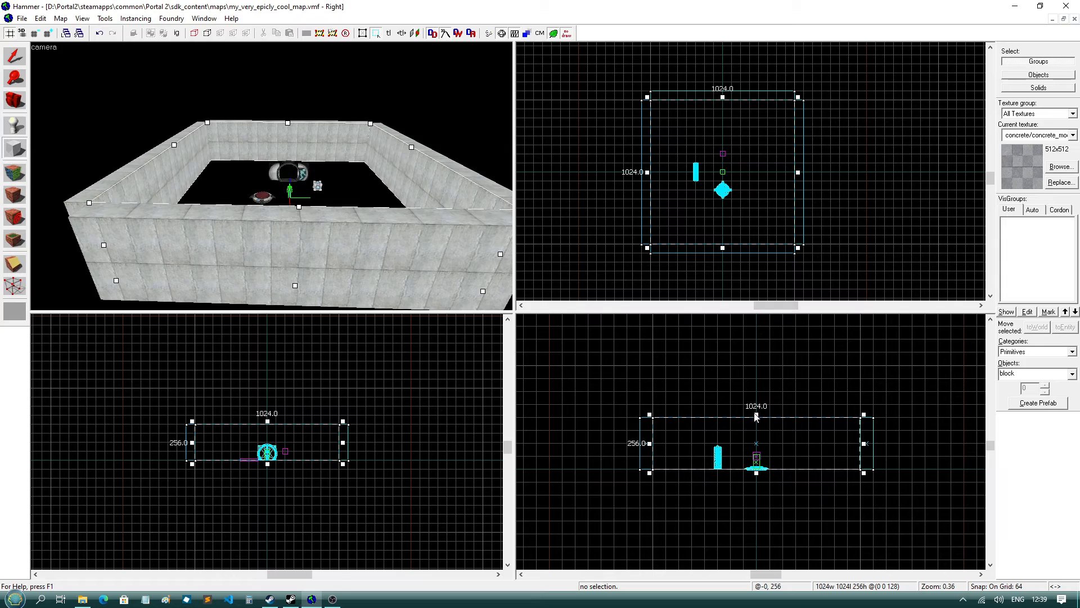
left_click_drag(756, 417, 732, 478)
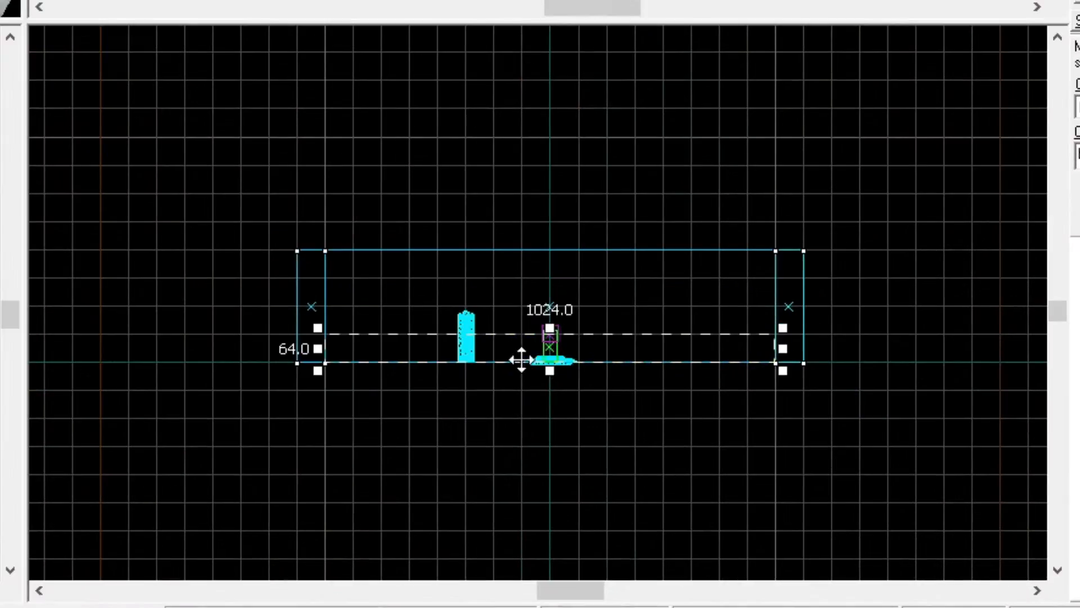
left_click_drag(498, 383, 497, 383)
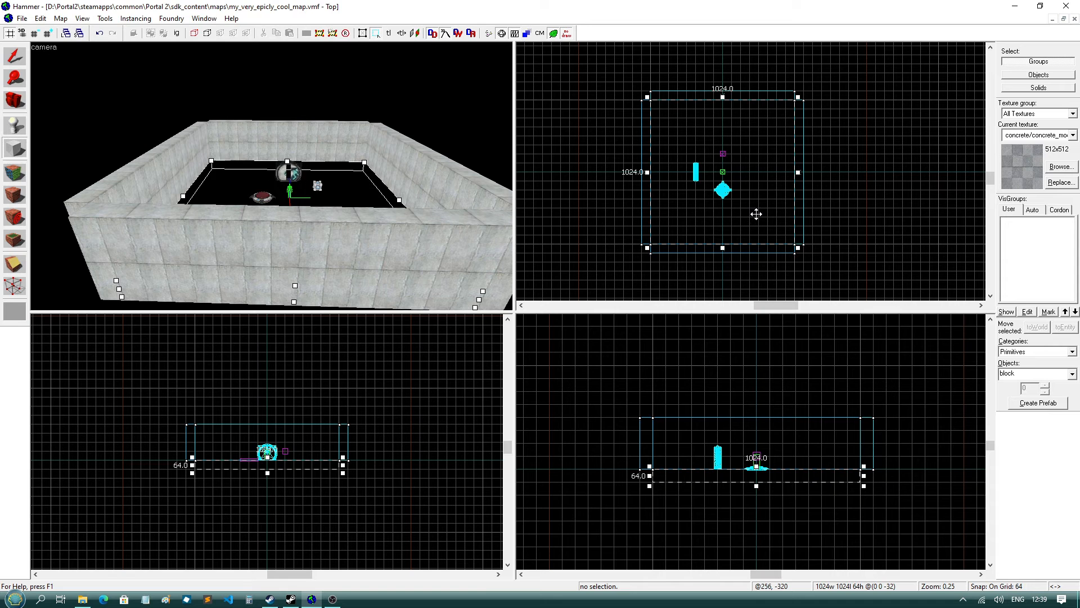
key("Return")
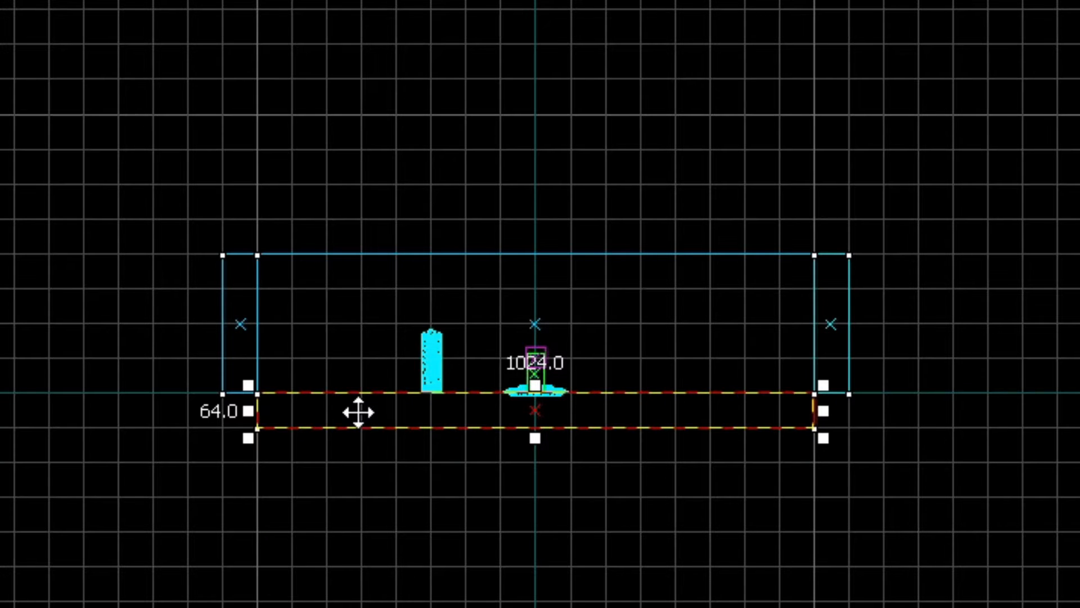
Copy the floor block onto the top of the walls as a ceiling and apply the concrete/concrete_modular_ceiling001a texture to the copy
left_click_drag(358, 412, 364, 248)
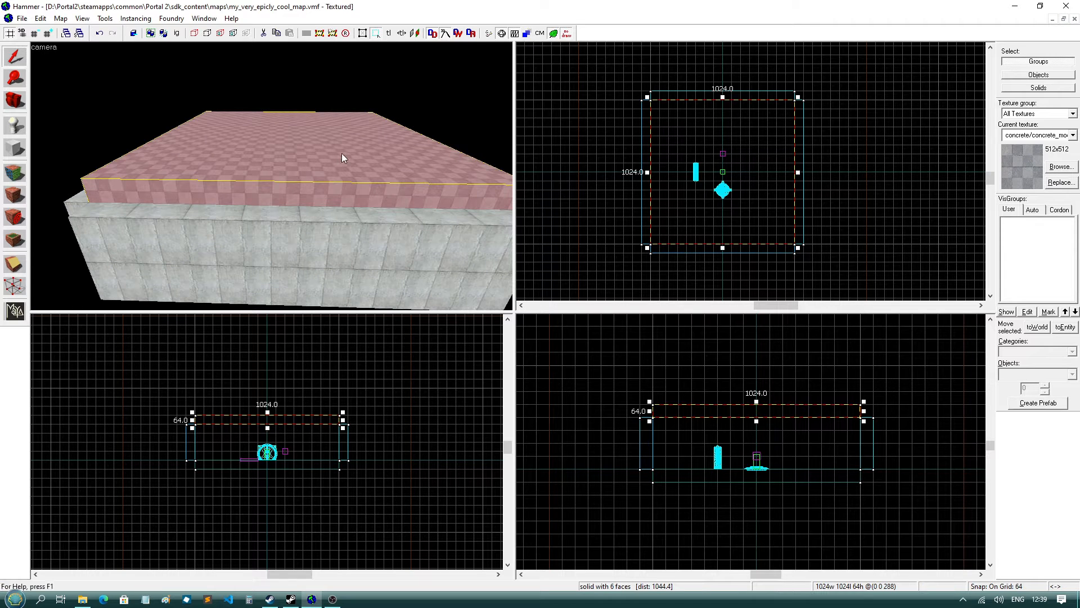
left_click(1055, 168)
type("ceiling")
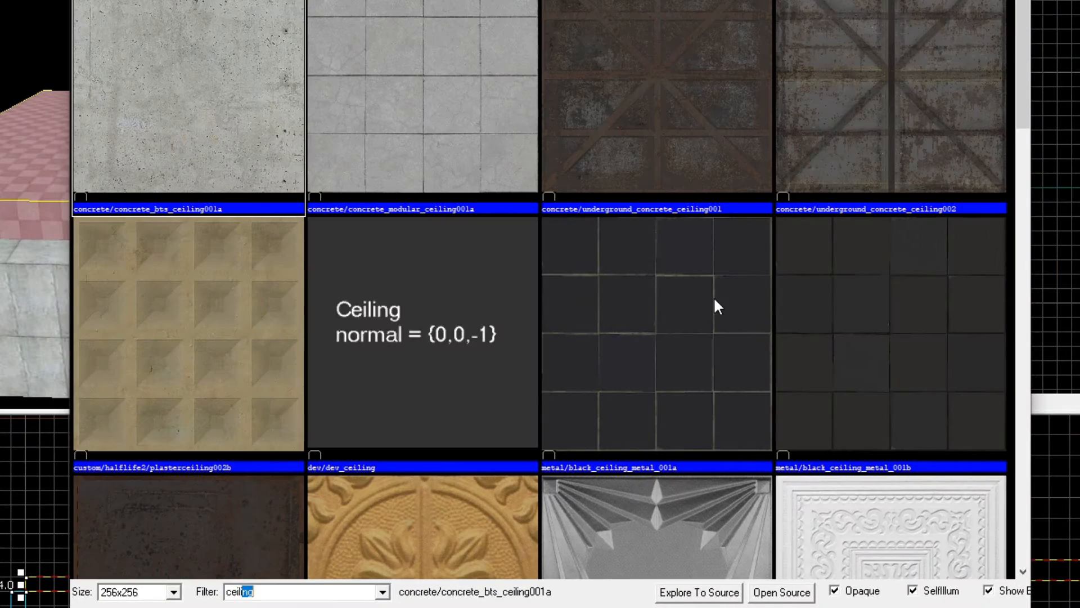
double_click(439, 187)
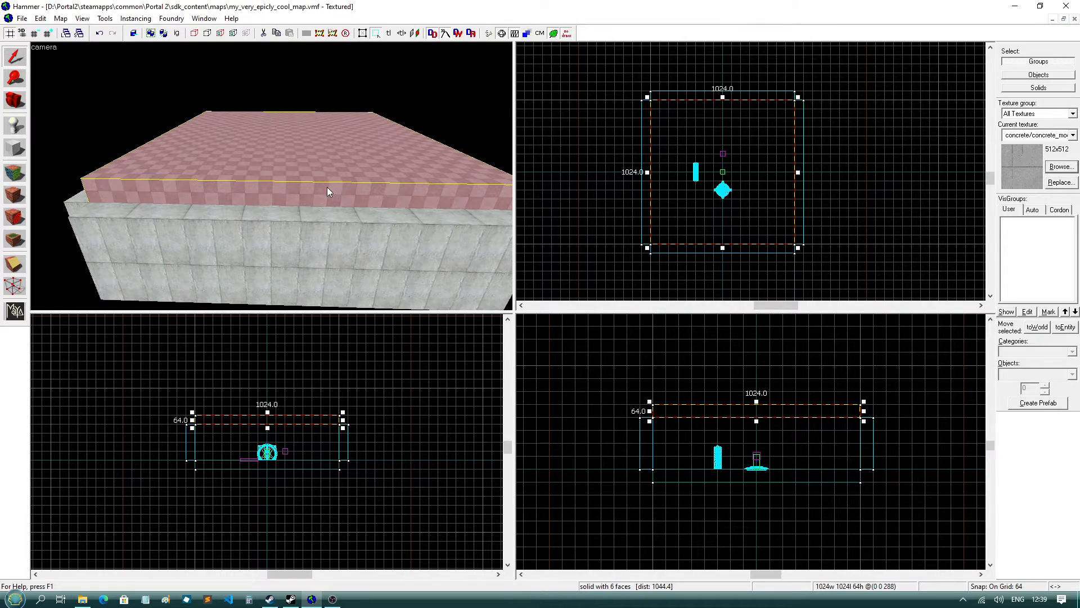
key("z")
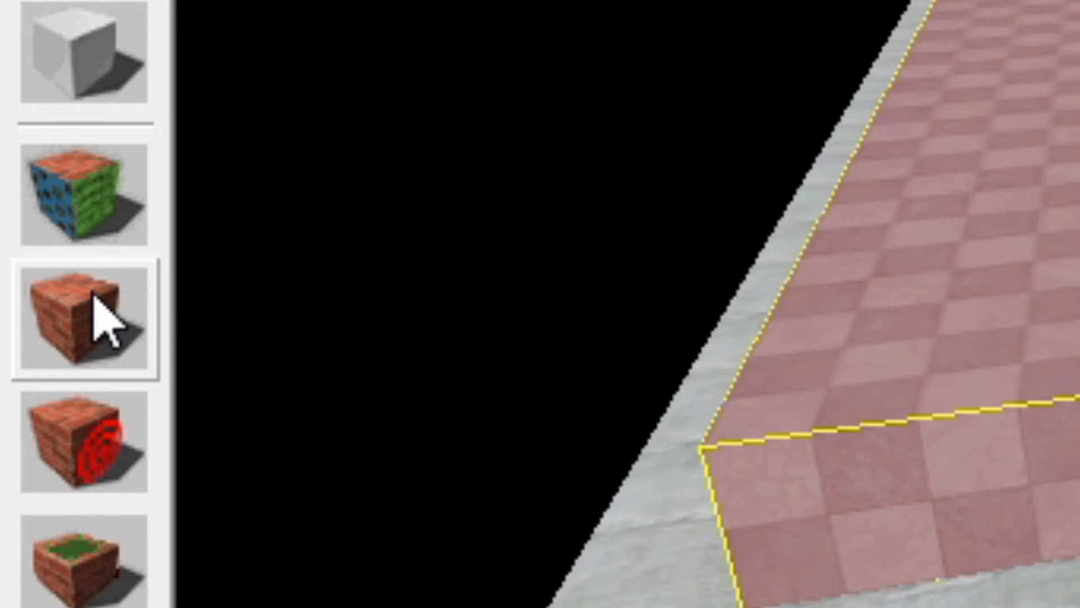
left_click(93, 292)
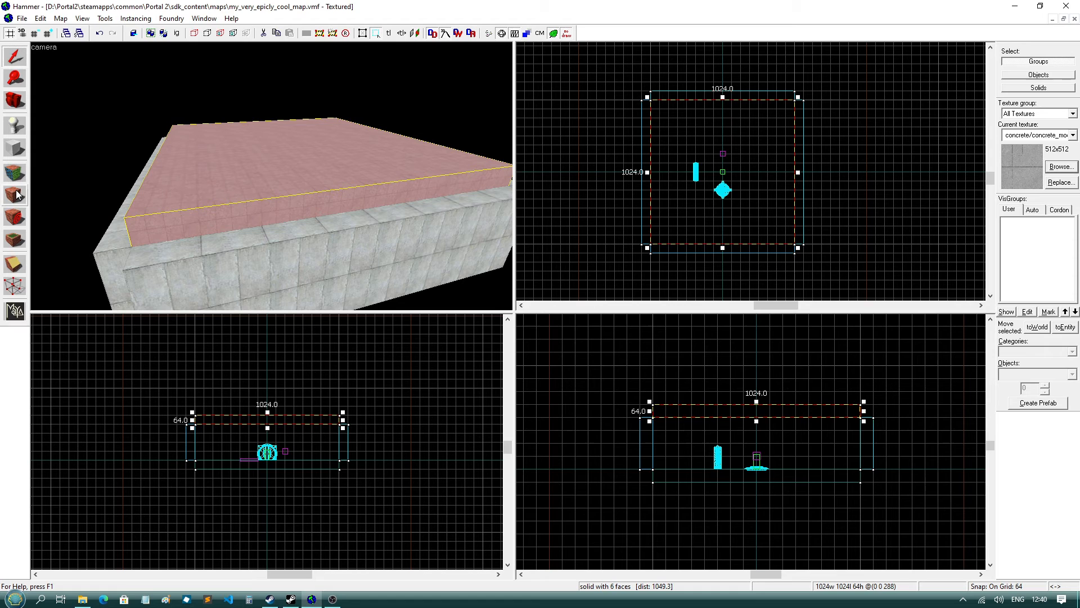
left_click(108, 152)
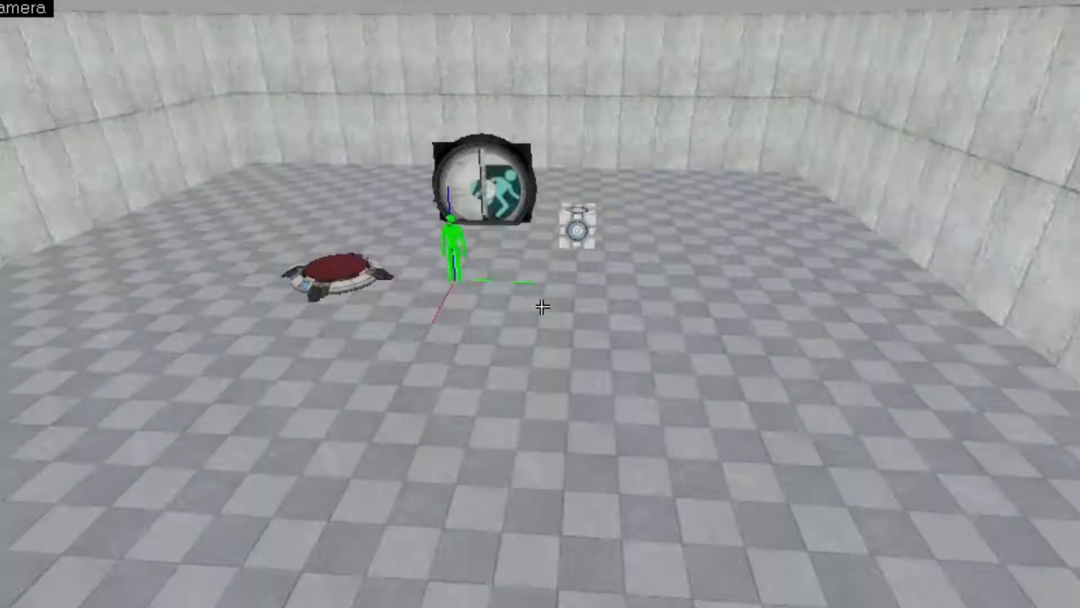
Examine the floor, walls and ceiling from inside the enclosed room, selecting surfaces to check them, and clear the selection
key("w")
key("z")
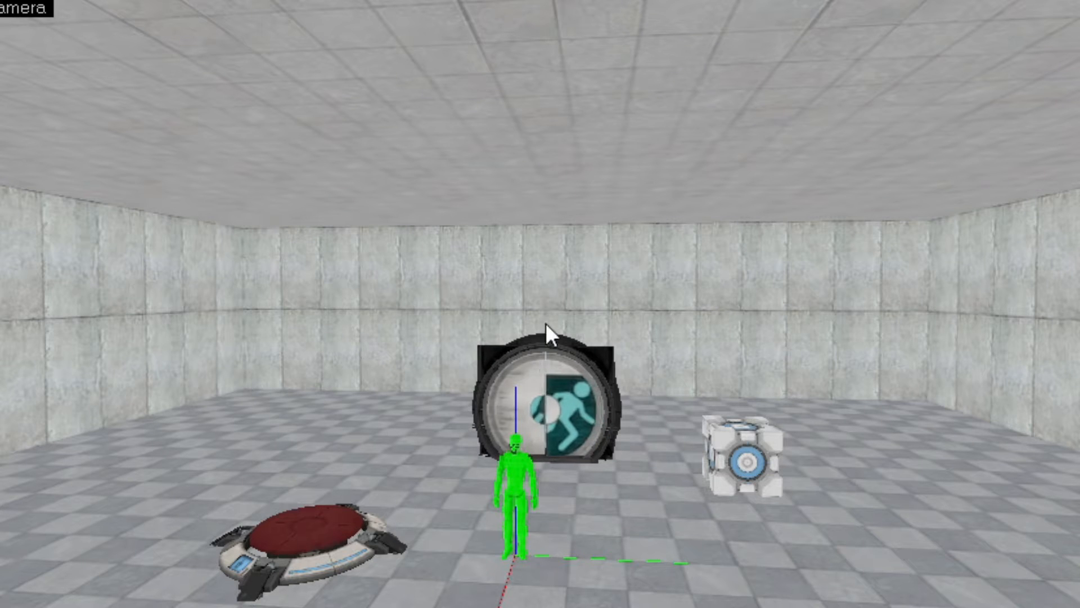
left_click(416, 258)
left_click(174, 310)
left_click(301, 160)
left_click(940, 344)
left_click(861, 495)
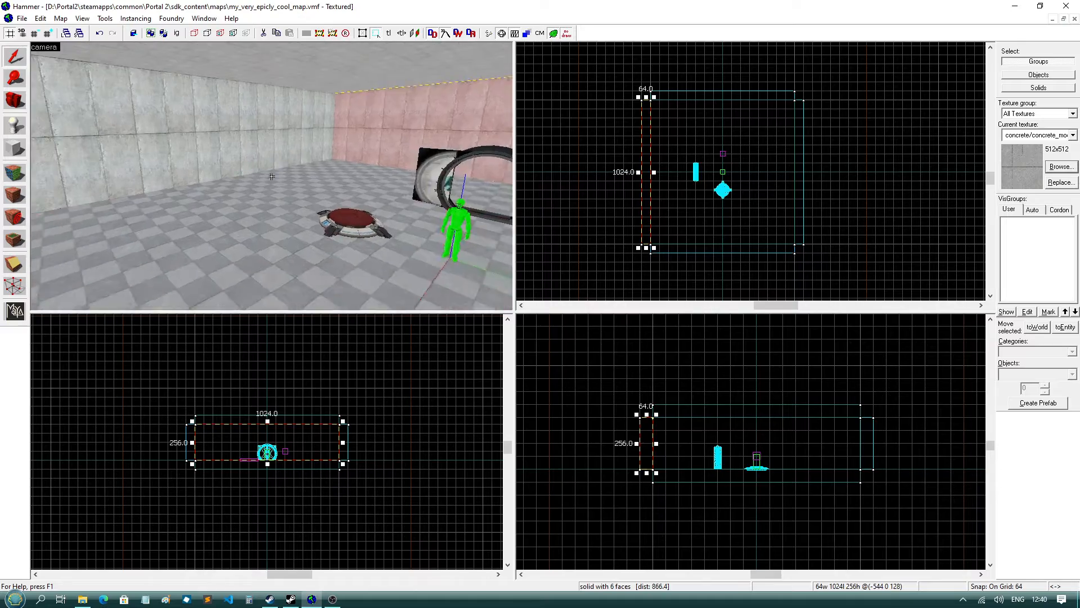
left_click(271, 176)
left_click(271, 176)
key("Escape")
key("z")
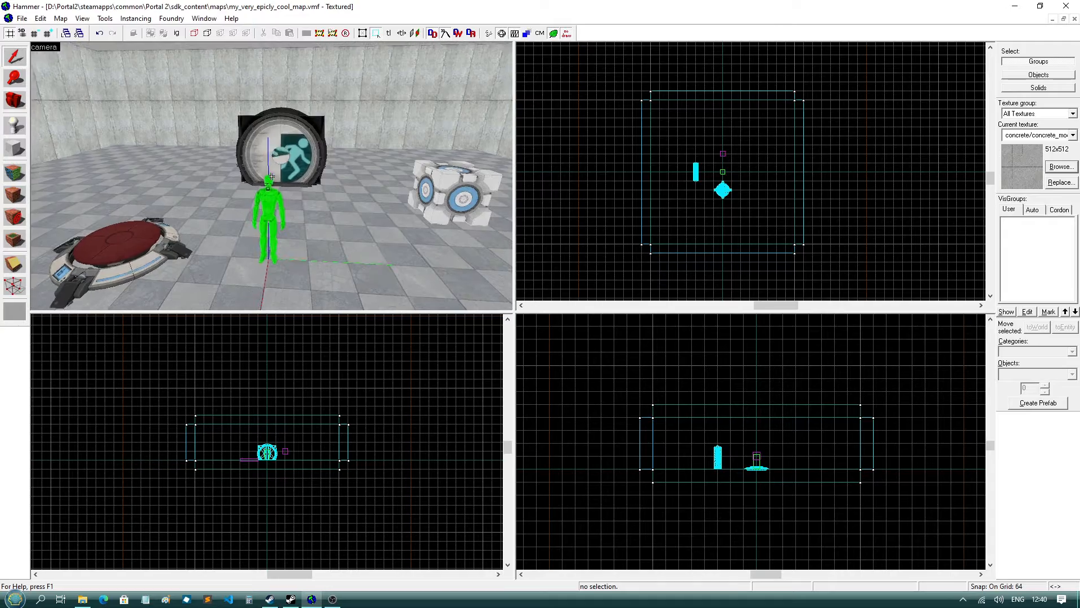
Place a new info_player_start entity on the floor between the existing player start and the cube
scroll(285, 180, "down", 3)
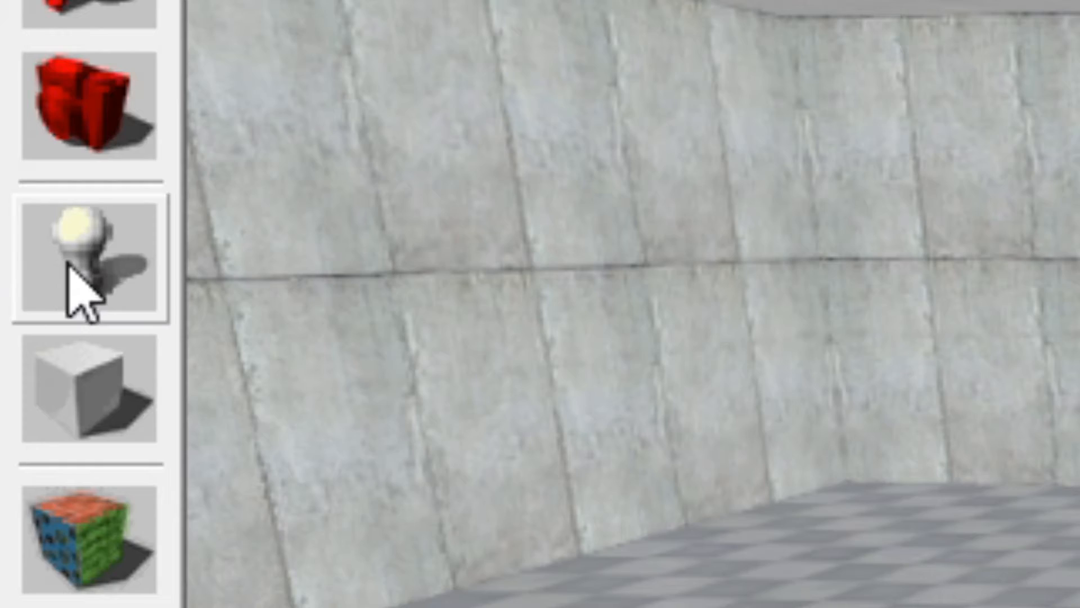
left_click(11, 126)
left_click(323, 250)
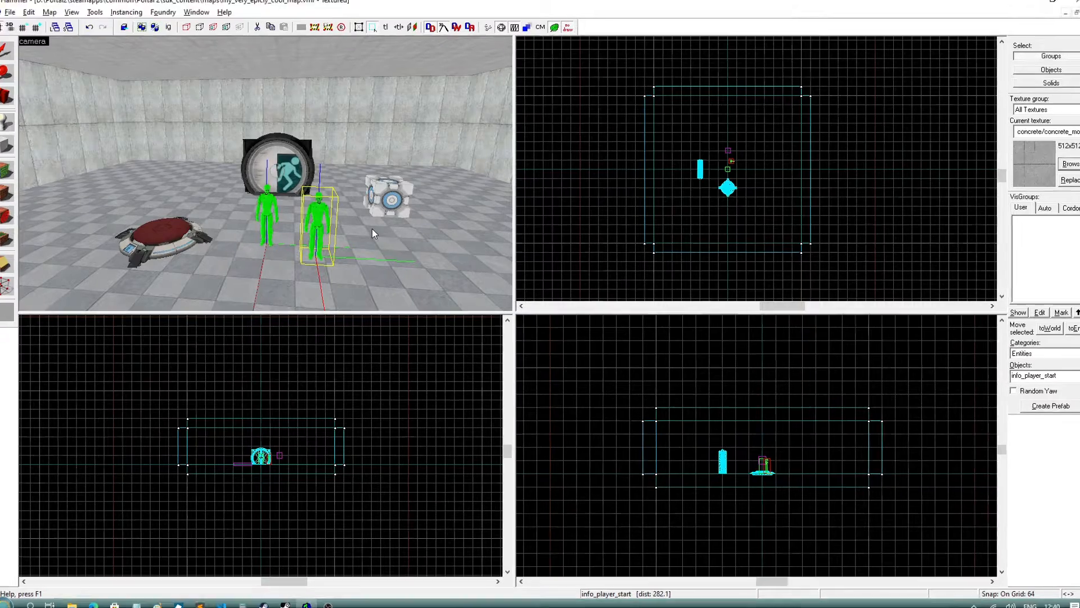
Change the new entity's class to weapon_portalgun, apply it, and close its properties
key("alt+Return")
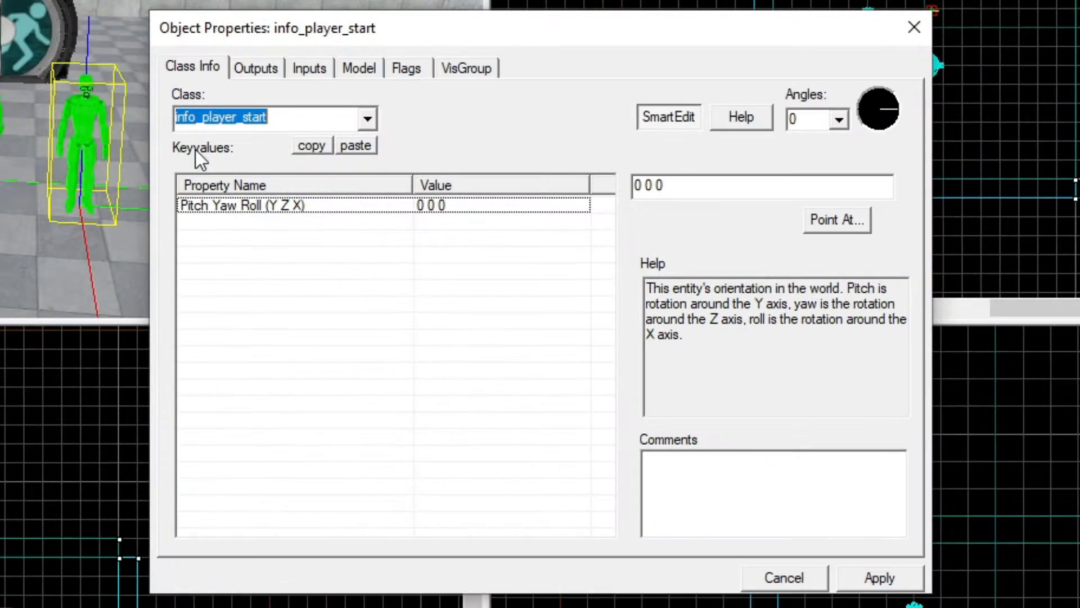
left_click(367, 119)
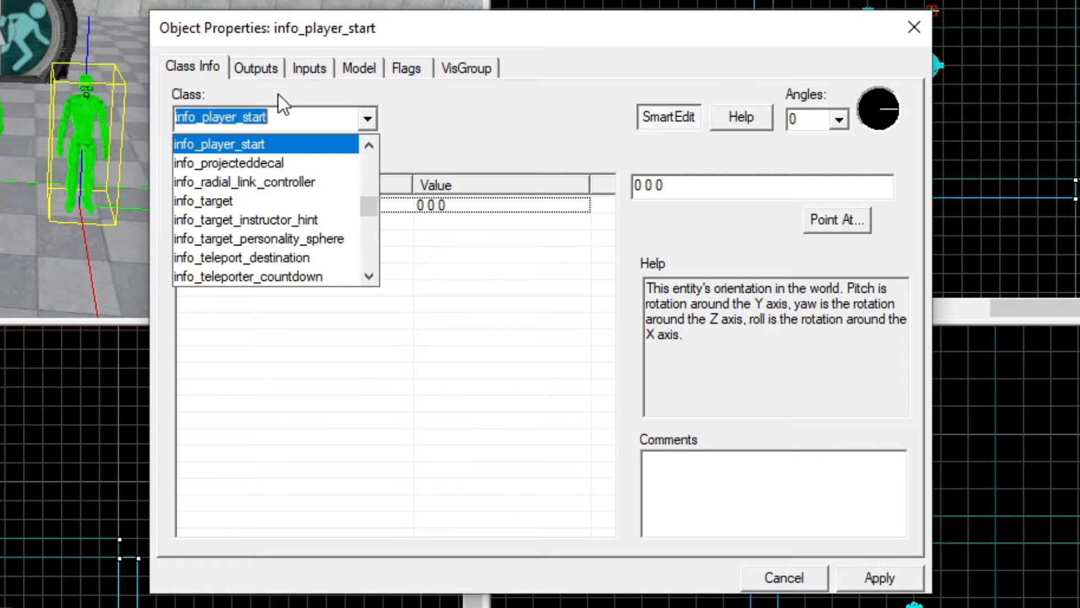
type("weapo")
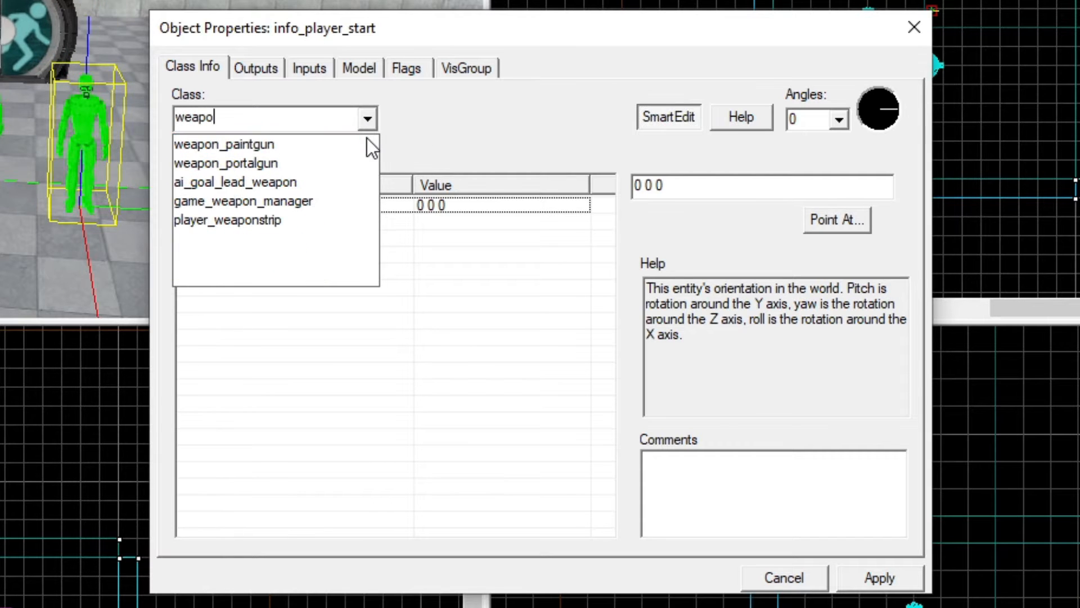
left_click(324, 163)
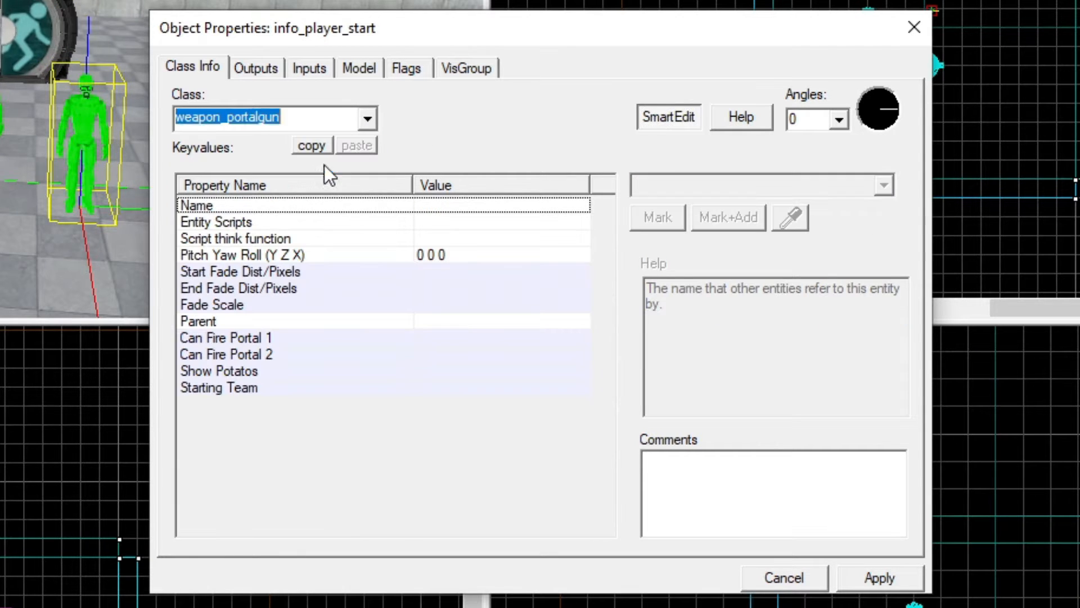
left_click(917, 578)
left_click(914, 28)
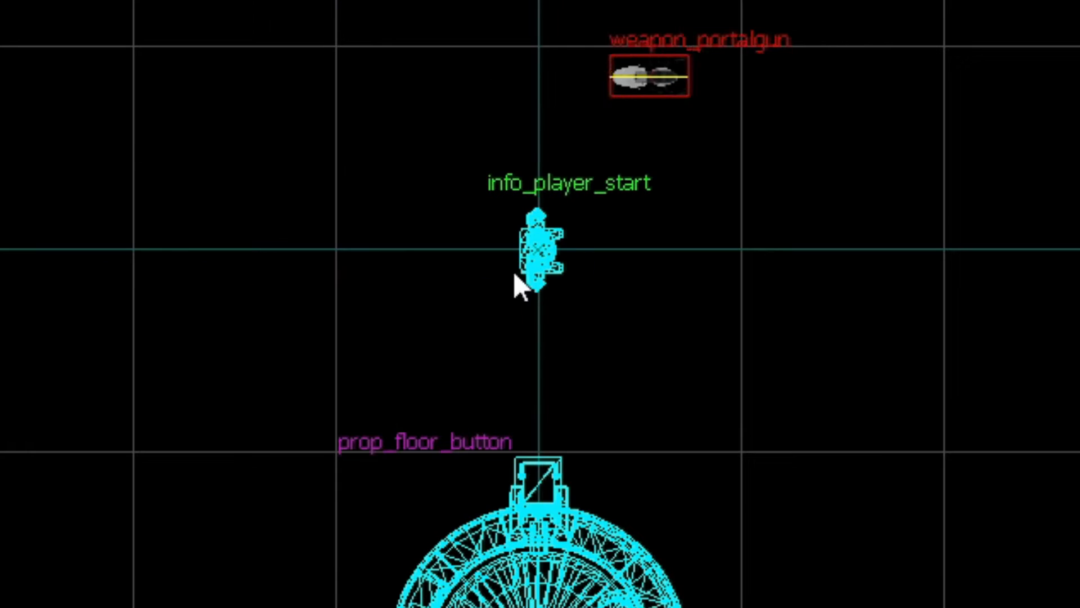
Move the portal gun onto the player start's position in the top view and deselect it
left_click(747, 140)
left_click_drag(747, 141, 738, 167)
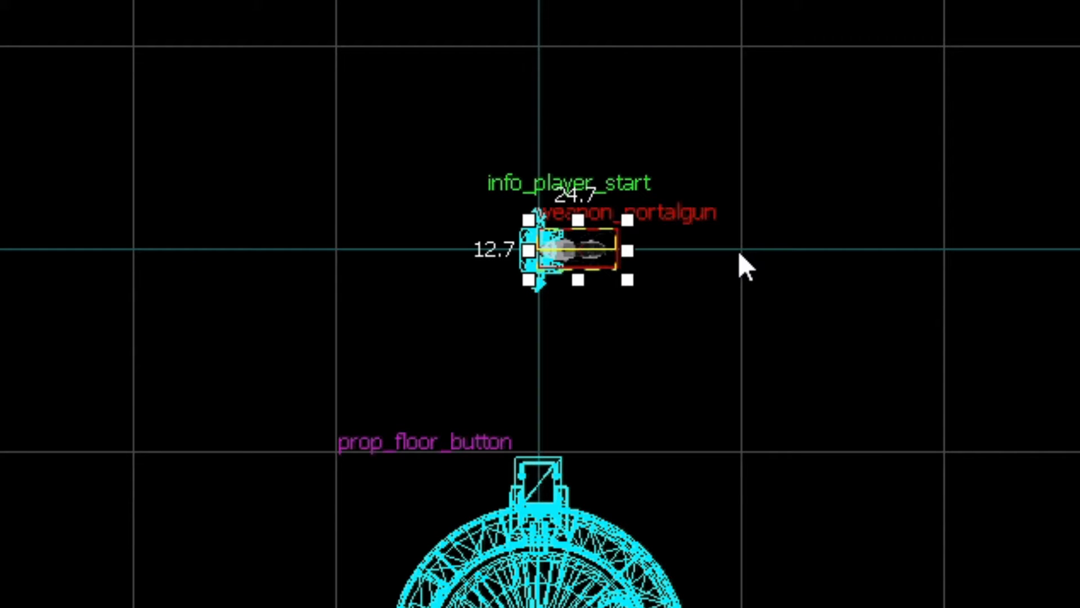
key("Escape")
Open the portal gun's properties and check its Can Fire Portal 1 setting and the choices available for it
key("z")
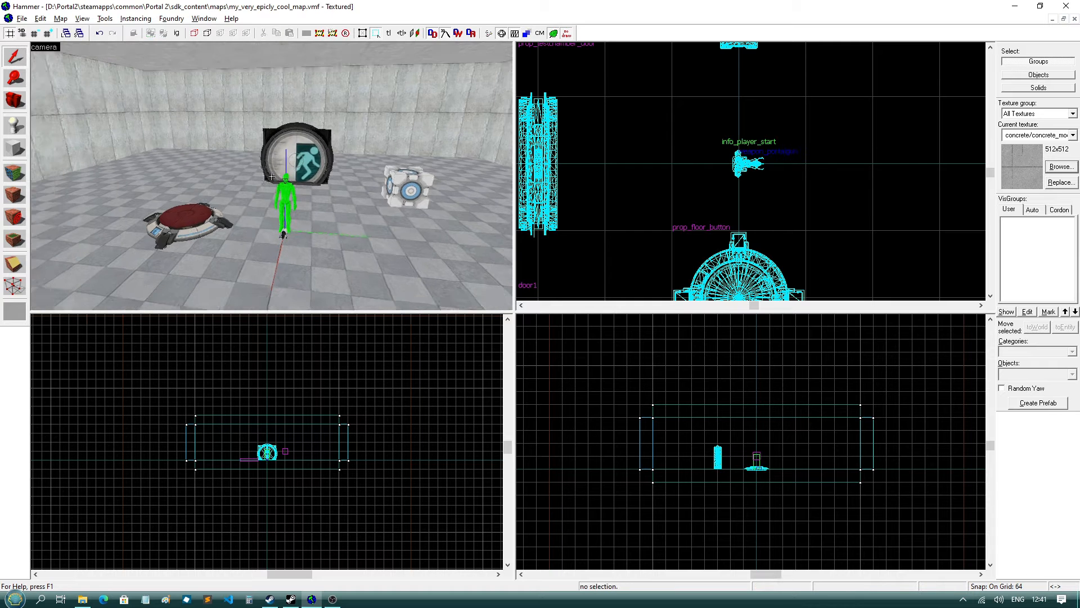
key("w")
key("z")
double_click(277, 183)
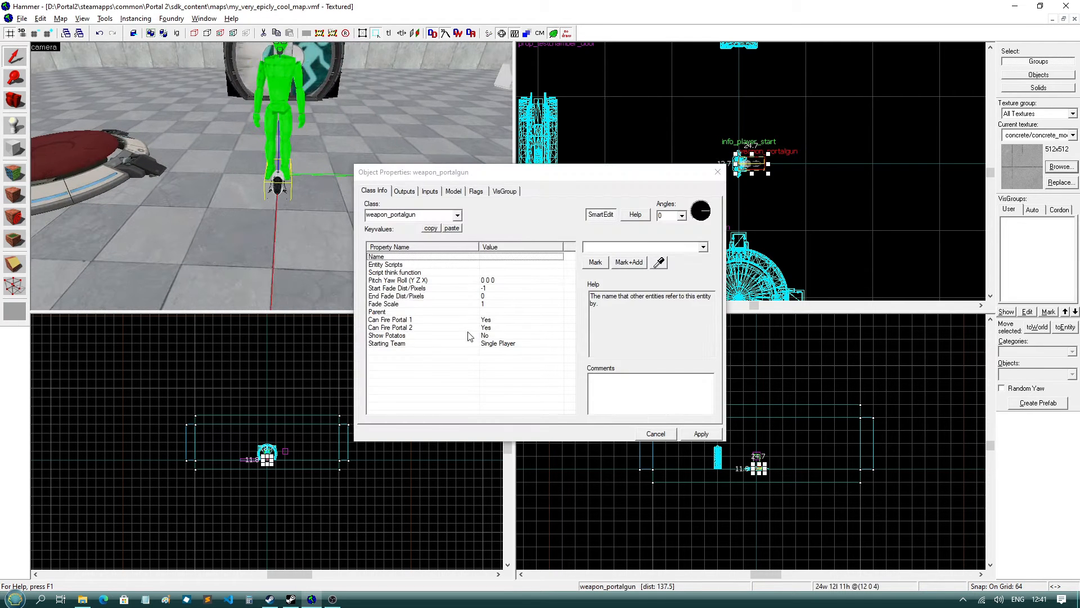
left_click(471, 320)
left_click(371, 236)
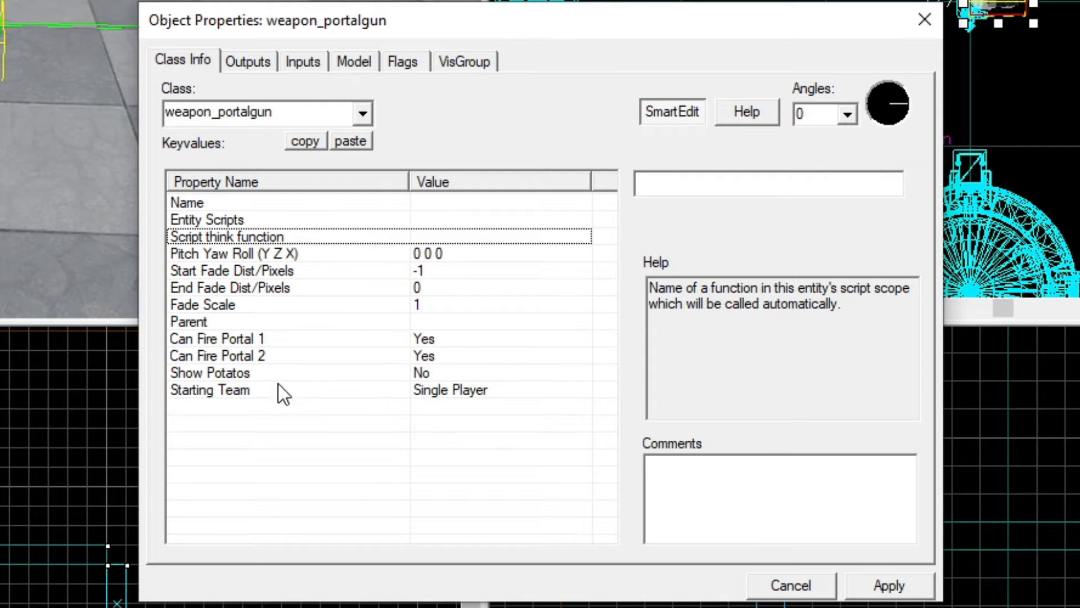
left_click(295, 342)
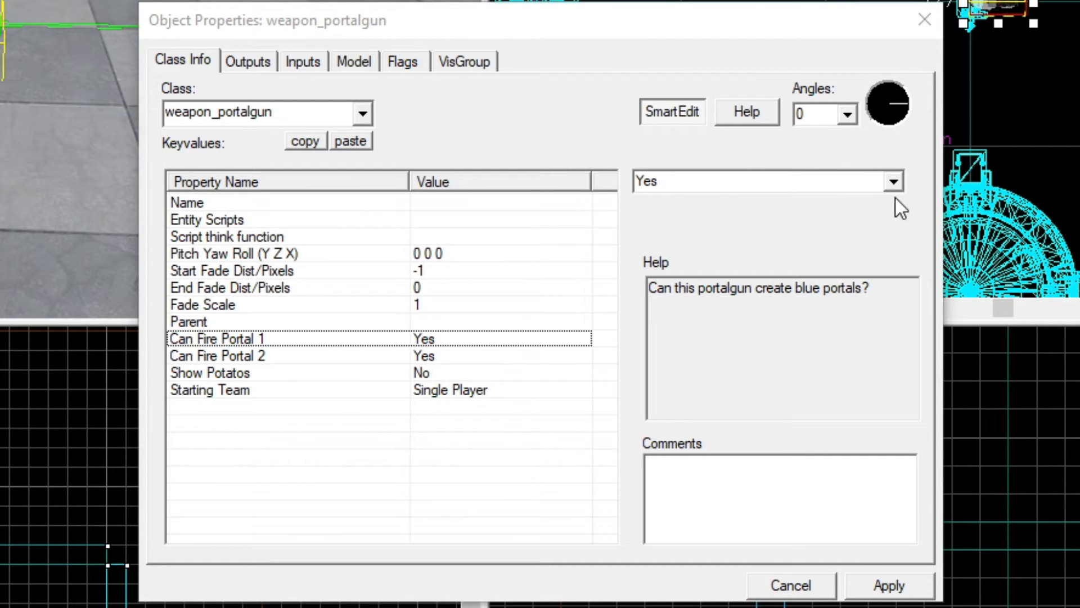
left_click(893, 183)
left_click(893, 183)
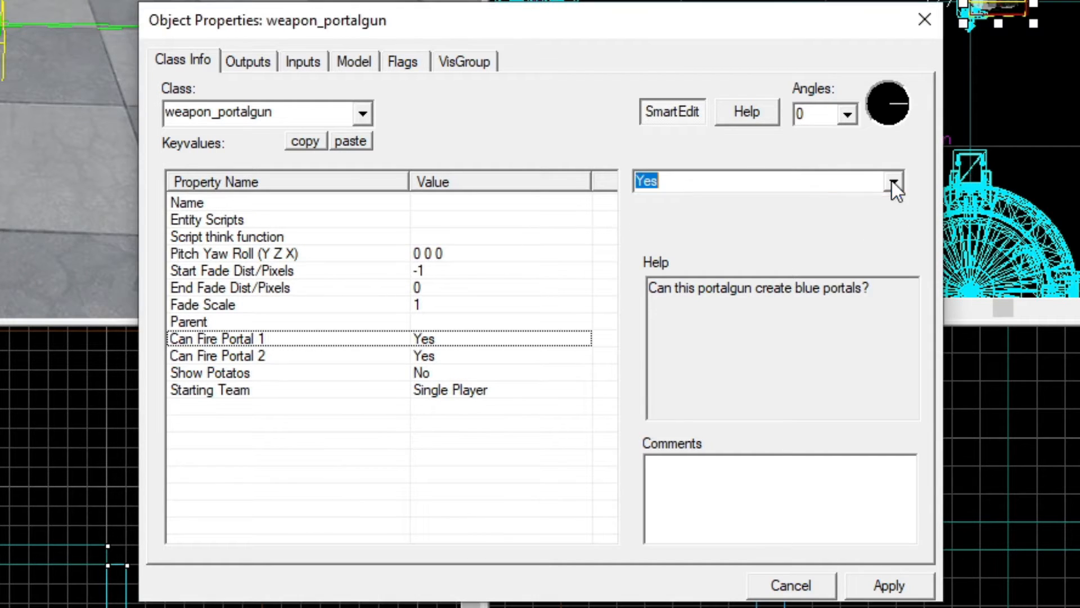
Review the portal gun's Can Fire Portal 2, Show Potatos and Starting Team options, then apply and close its properties
left_click(393, 357)
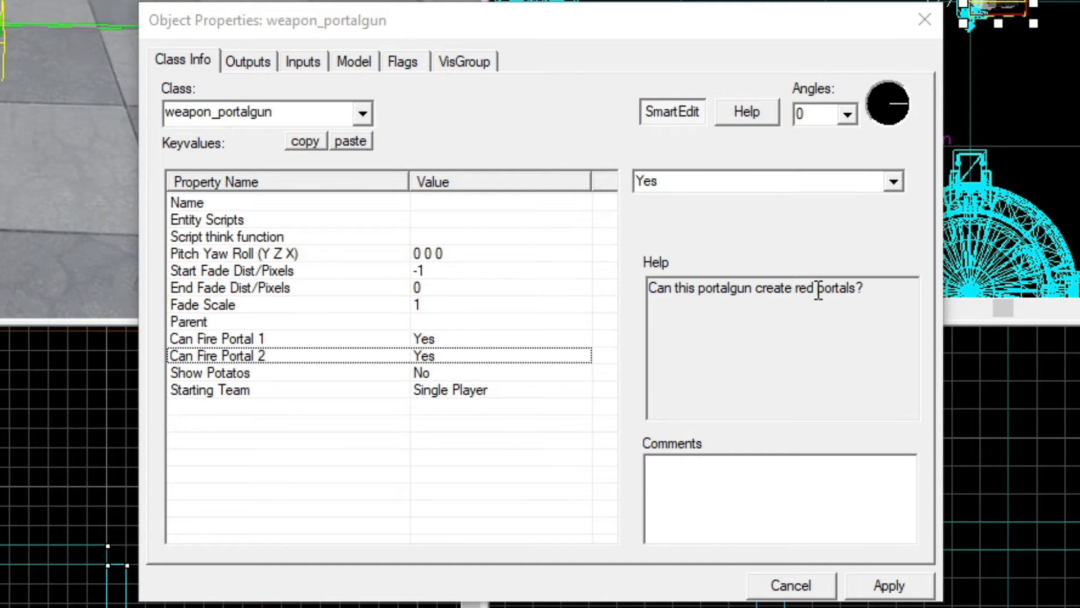
left_click(269, 371)
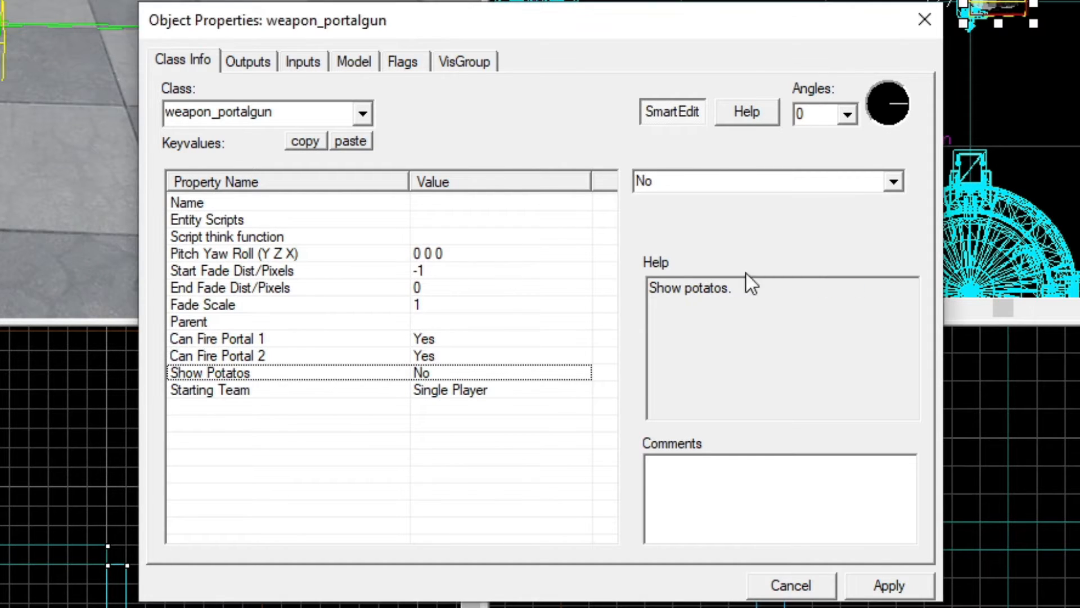
left_click(893, 187)
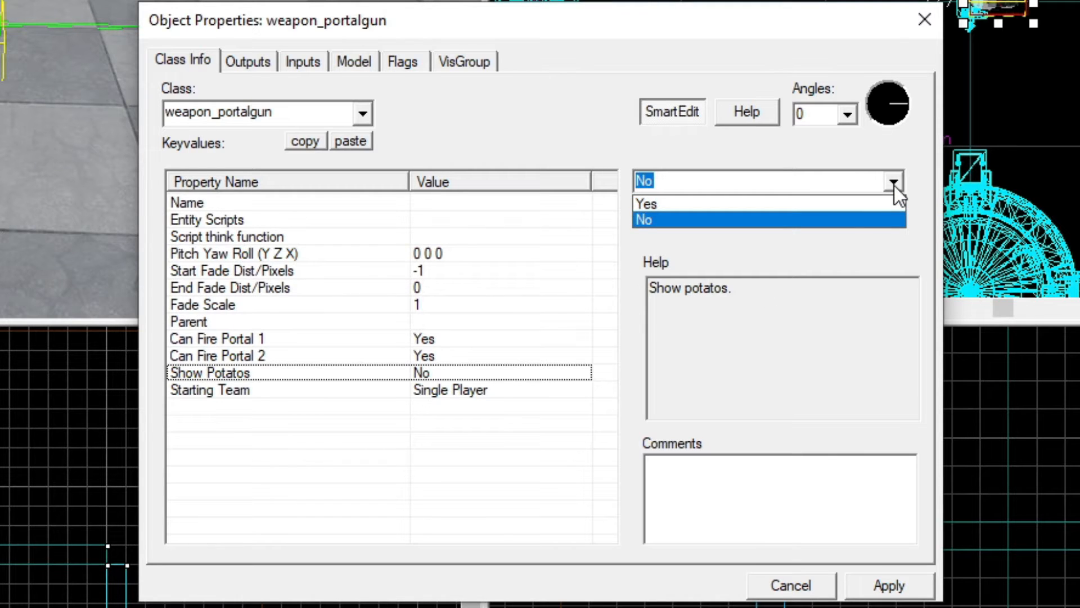
left_click(893, 184)
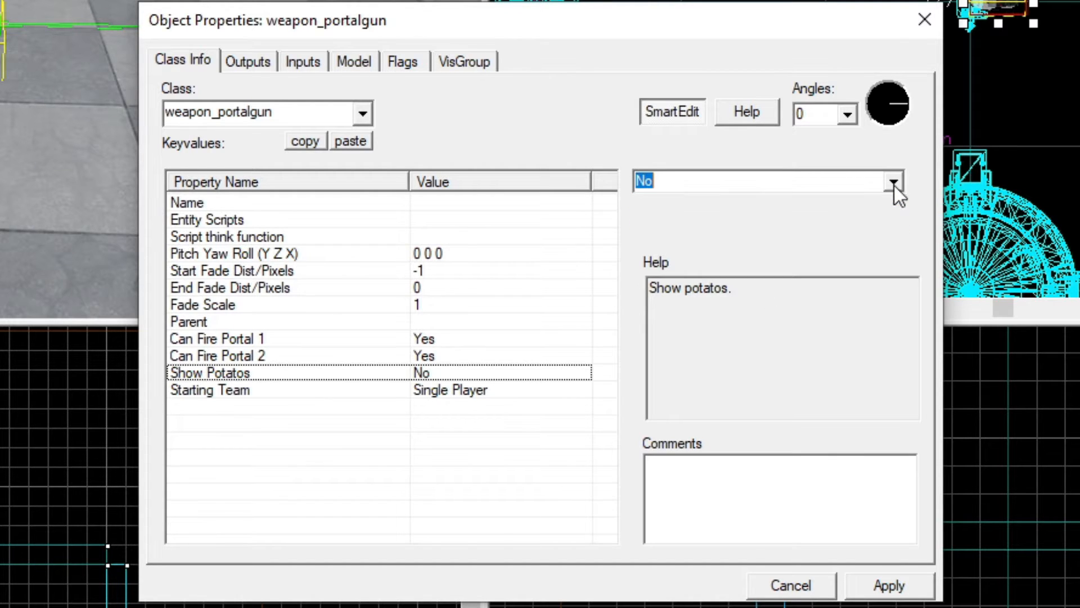
left_click(450, 388)
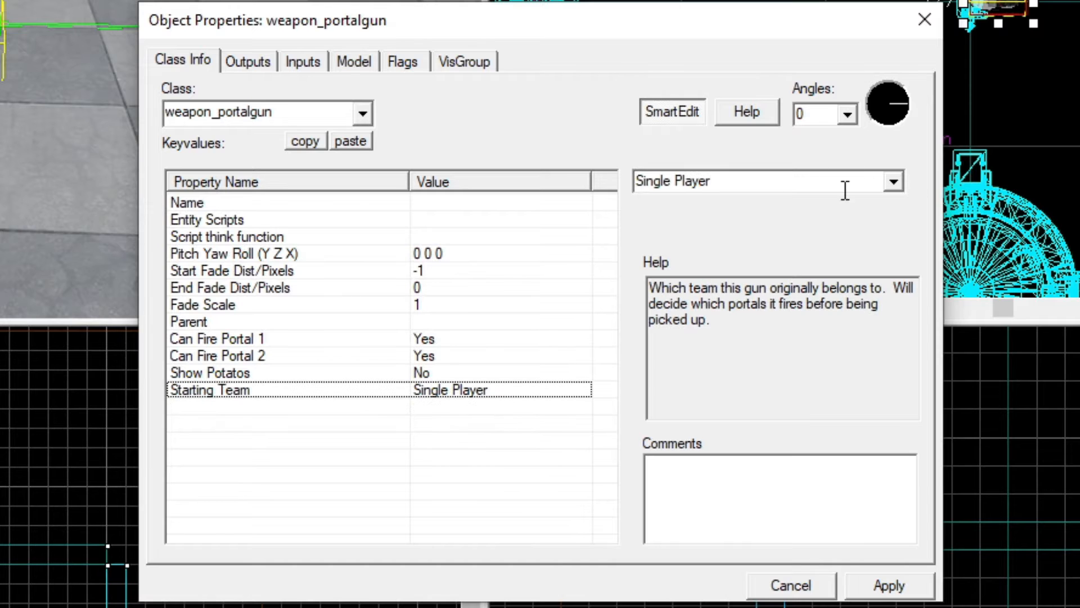
left_click(900, 184)
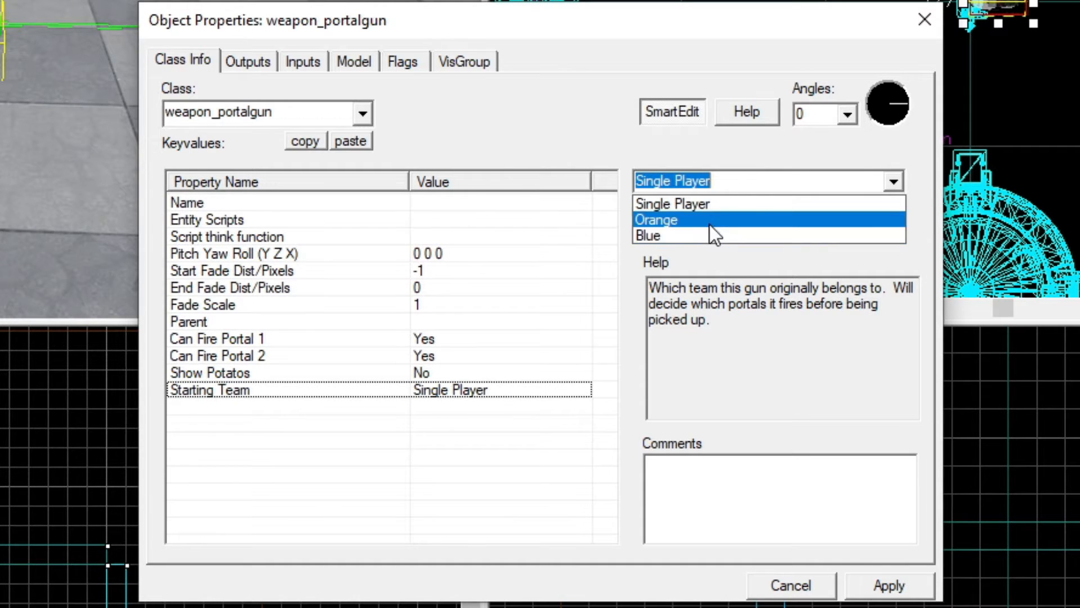
left_click(880, 182)
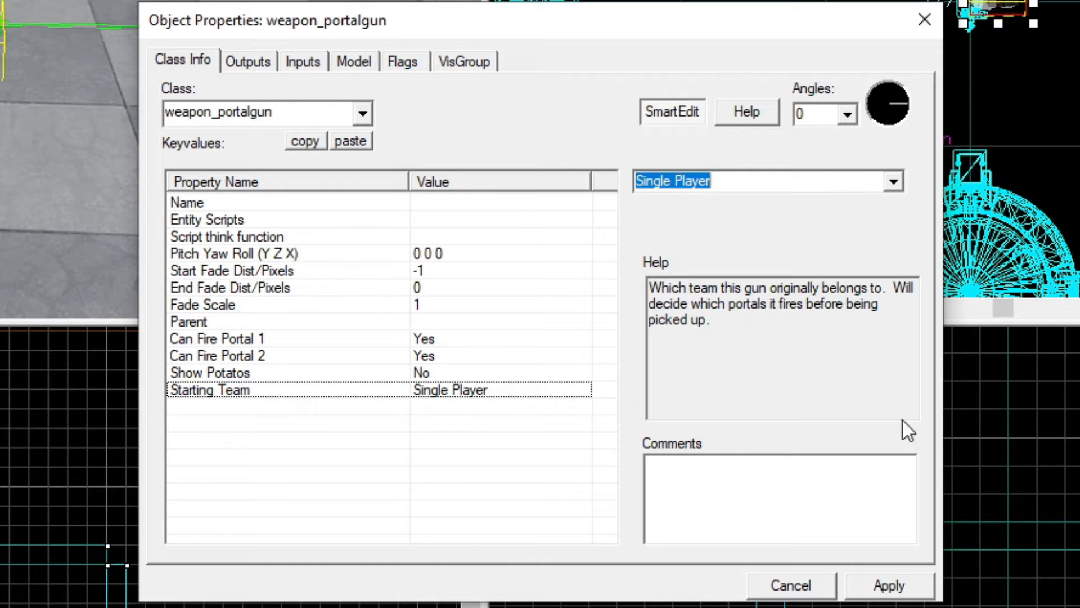
left_click(894, 595)
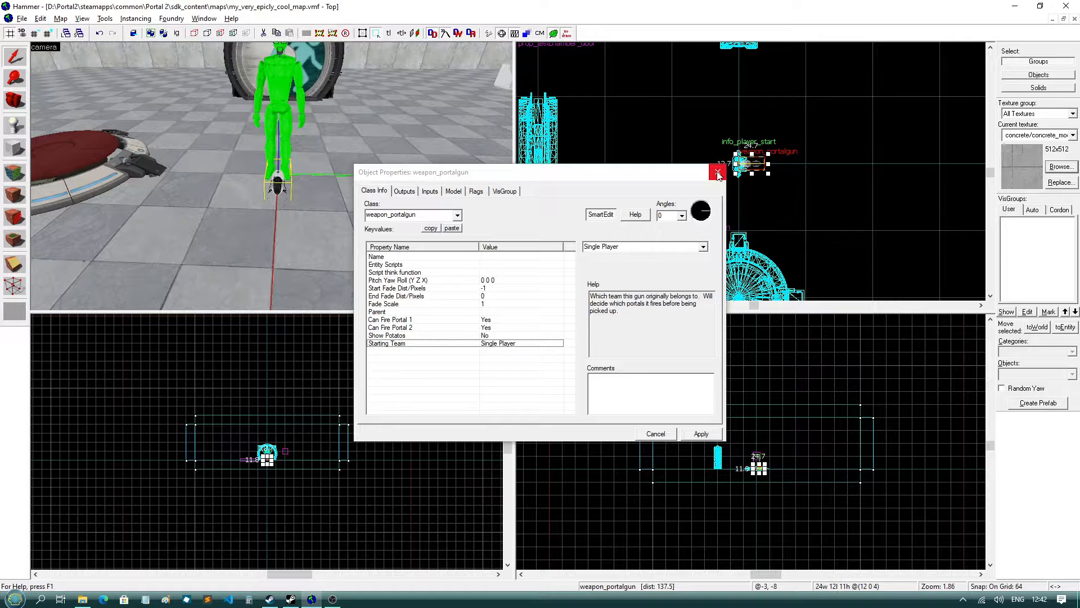
left_click(924, 20)
Clear the selection and compile and run the map in Portal 2
key("z")
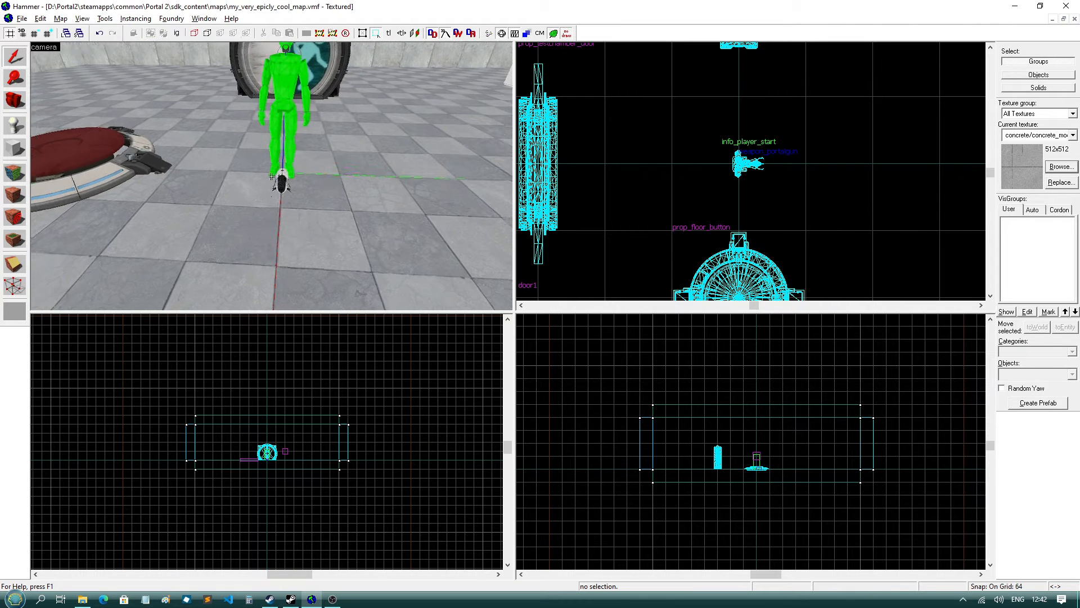
key("s")
key("z")
key("F9")
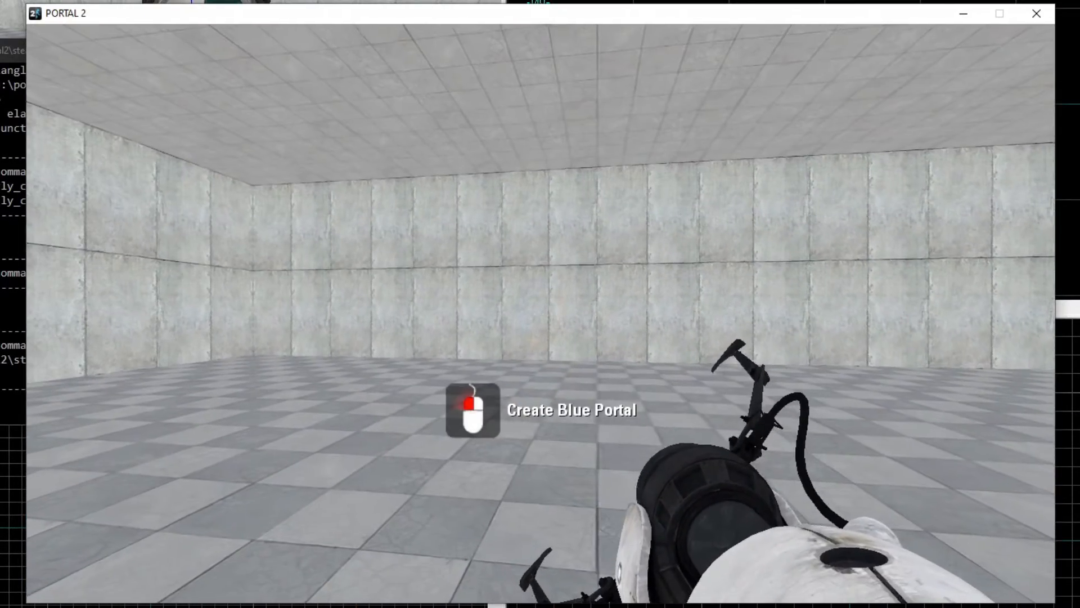
Test the portal gun in the game by firing blue and orange portals while moving through the chamber
left_click(540, 313)
right_click(541, 314)
right_click(540, 314)
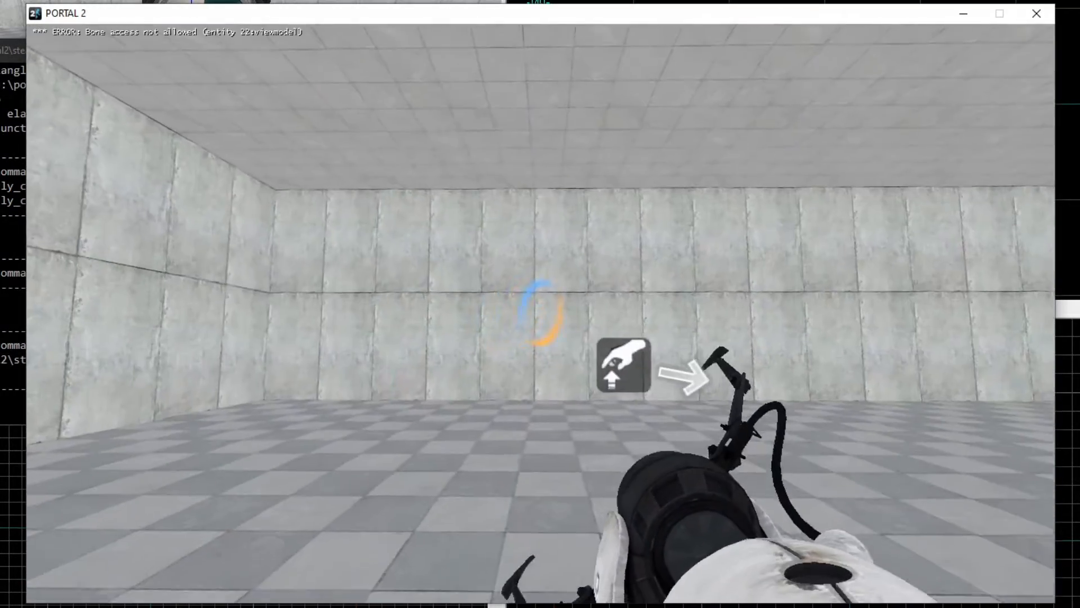
key("w")
key("w")
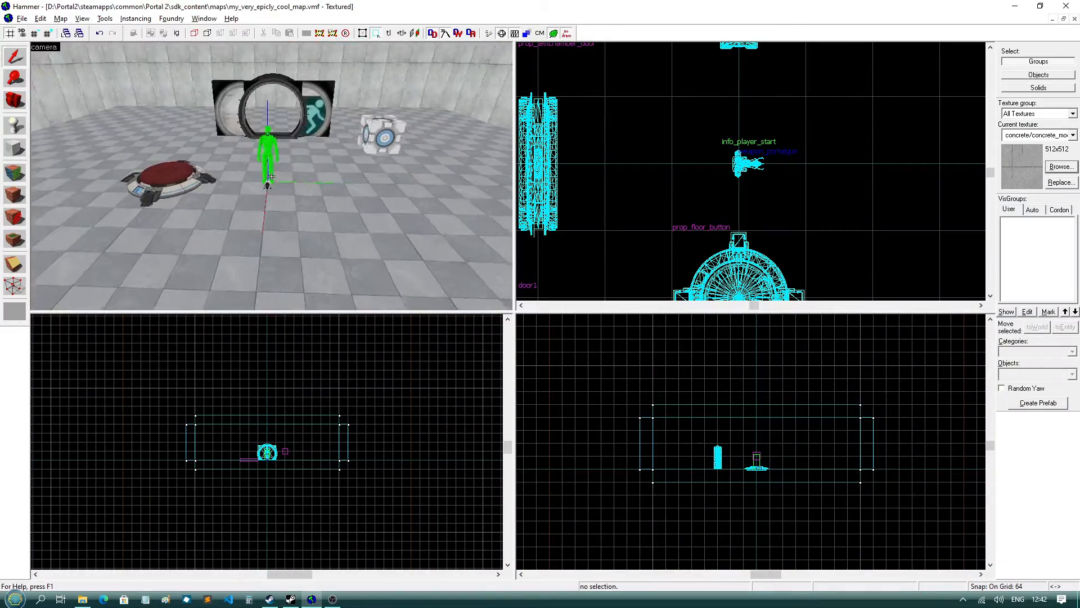
Open the properties of the weighted cube in the chamber and set Use new skins to Yes
key("z")
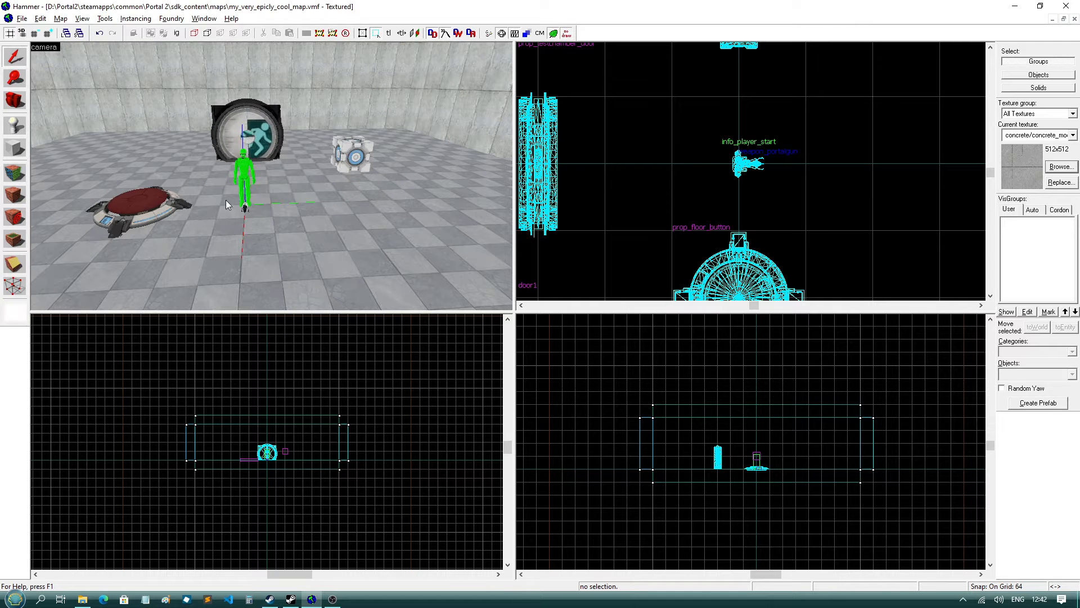
key("z")
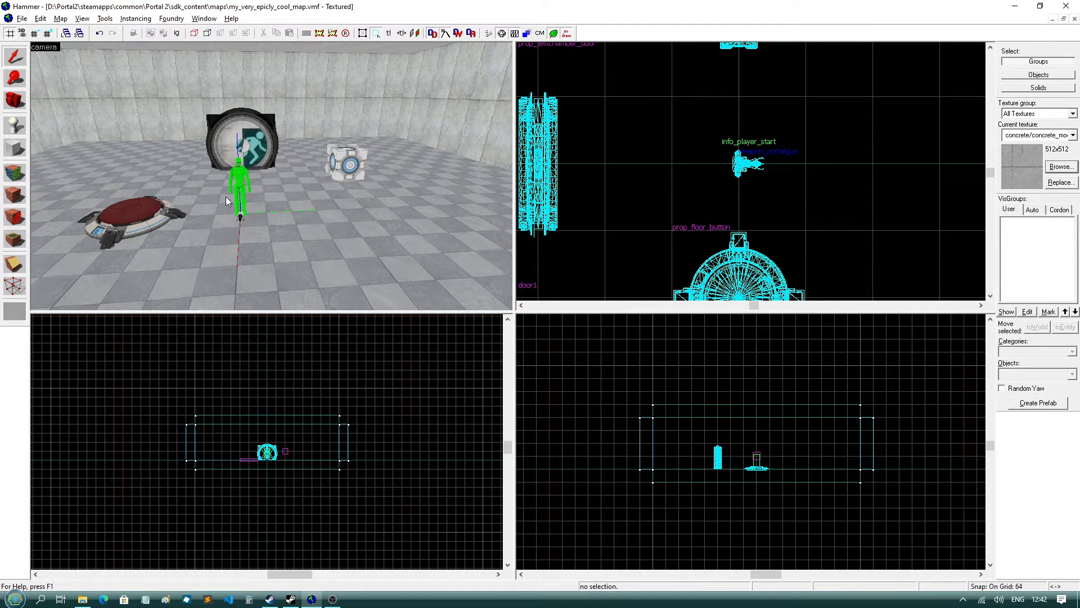
key("z")
key("w")
key("z")
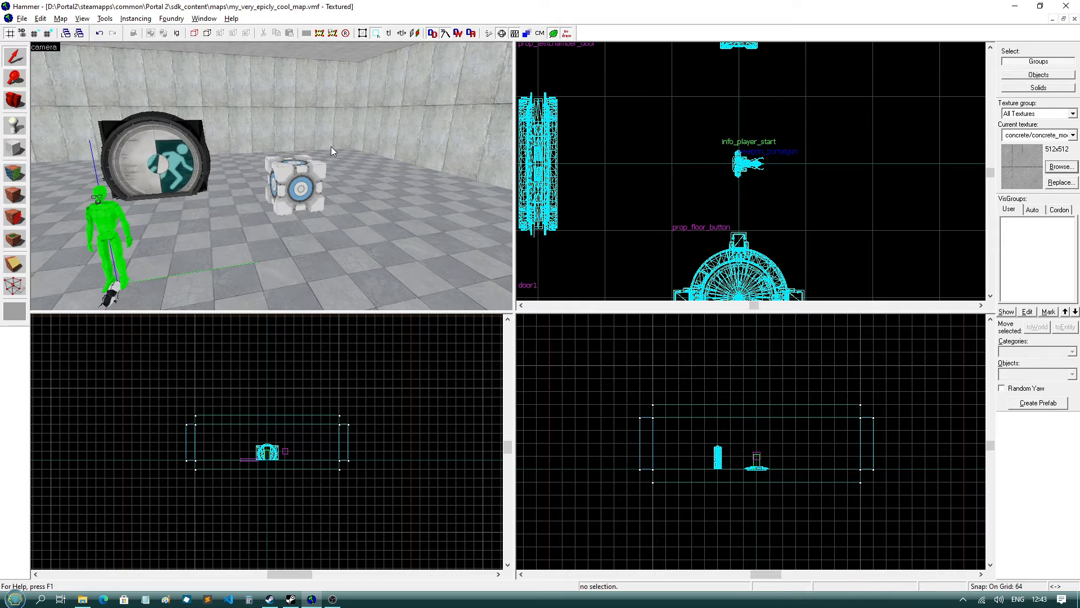
double_click(291, 192)
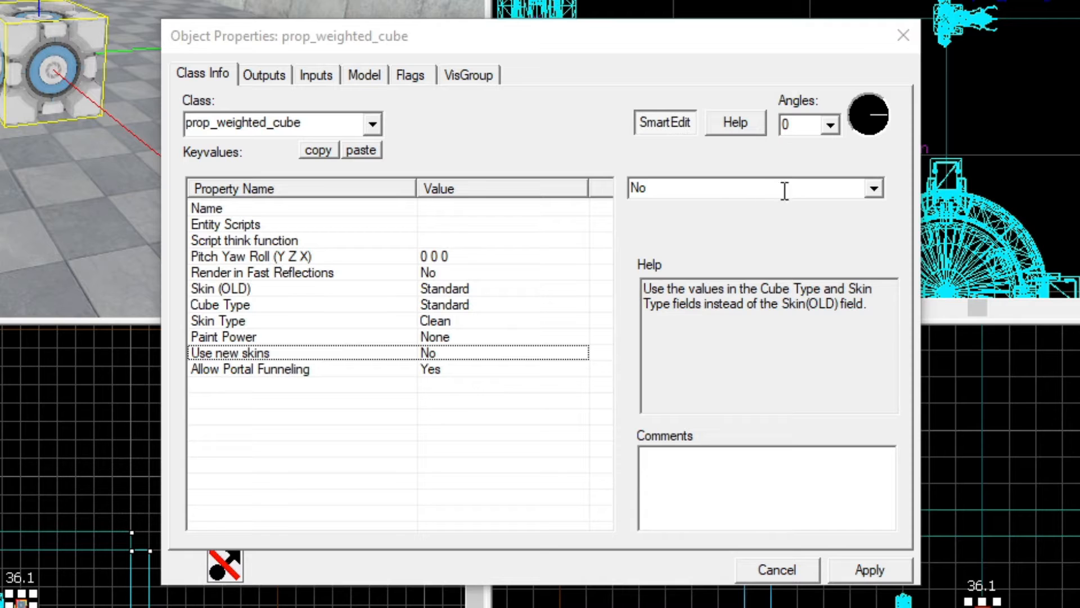
left_click(874, 187)
left_click(799, 209)
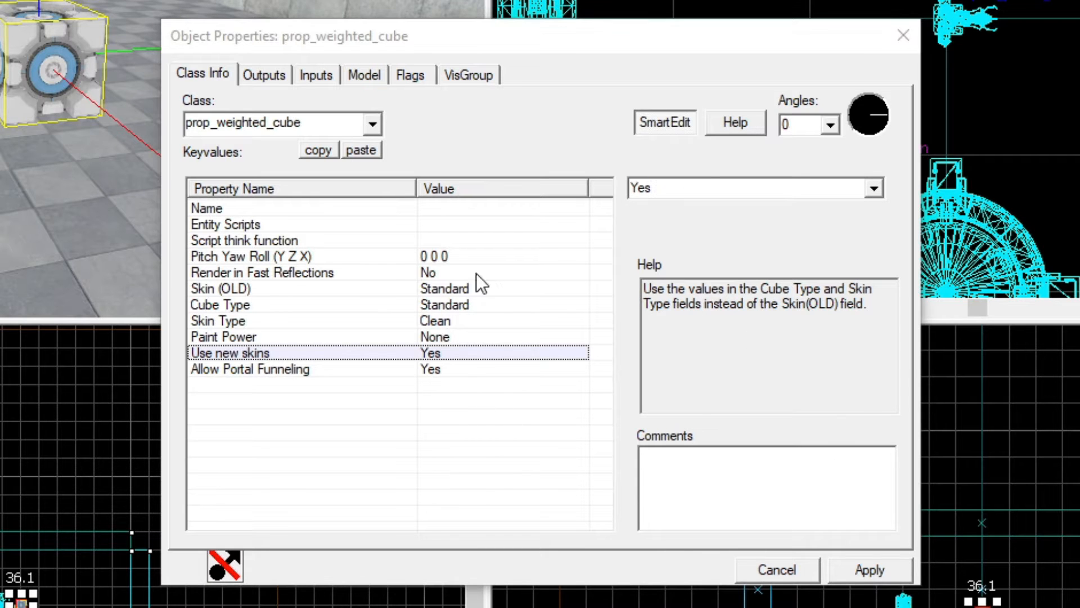
Set the weighted cube's Cube Type to Companion, apply it, close the properties, and deselect the cube
left_click(461, 304)
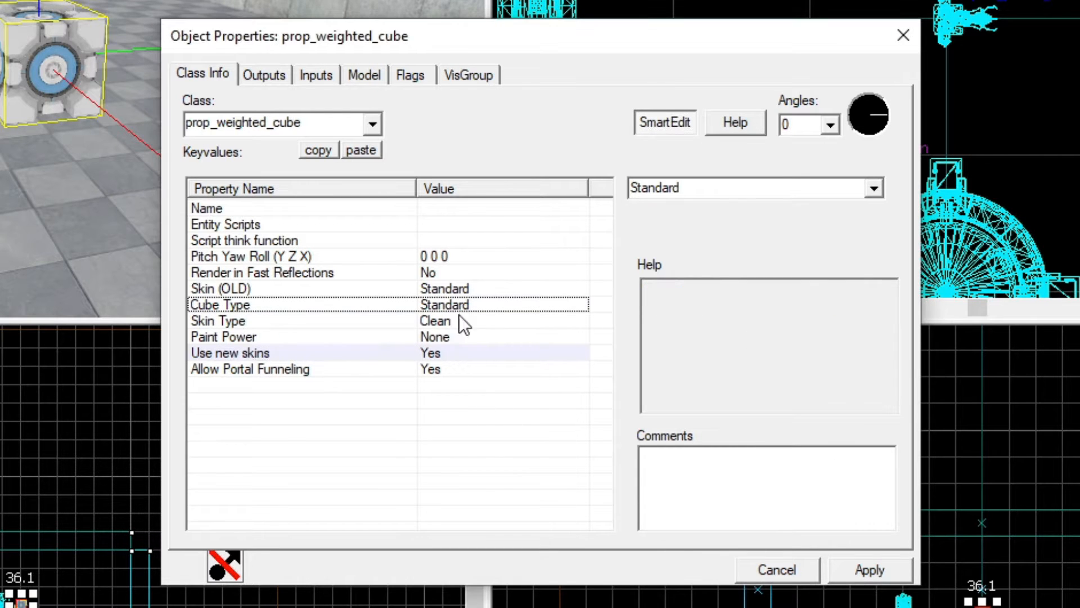
left_click(874, 191)
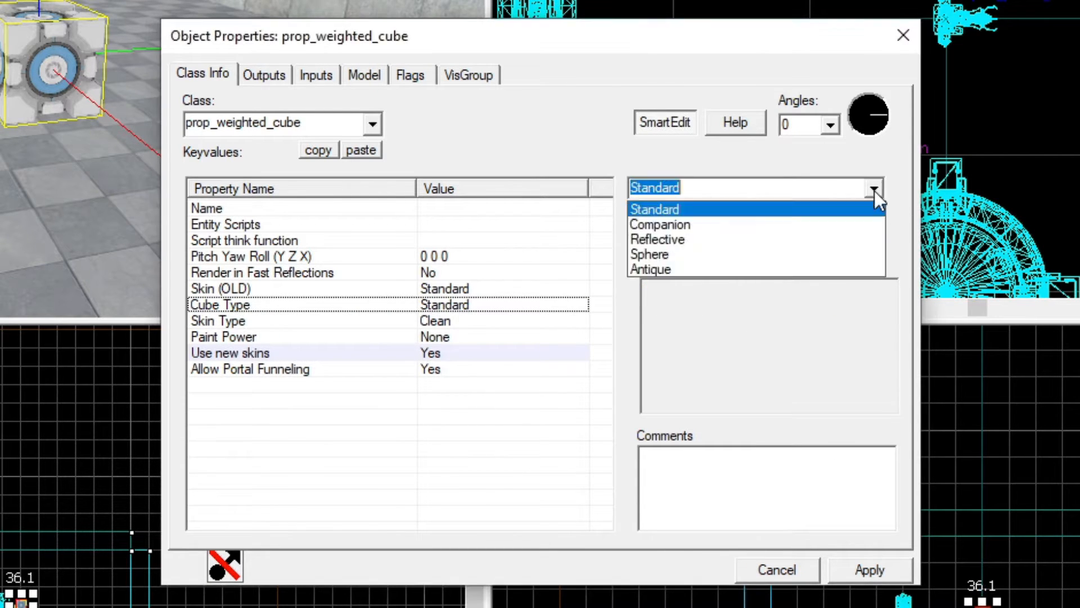
left_click(764, 225)
left_click(859, 568)
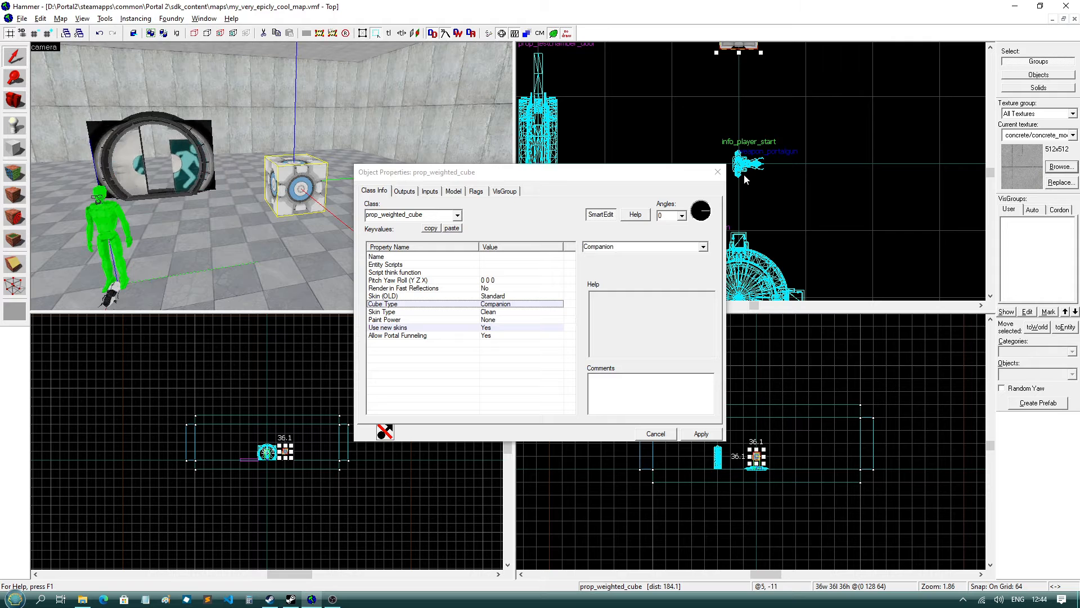
left_click(904, 35)
key("Escape")
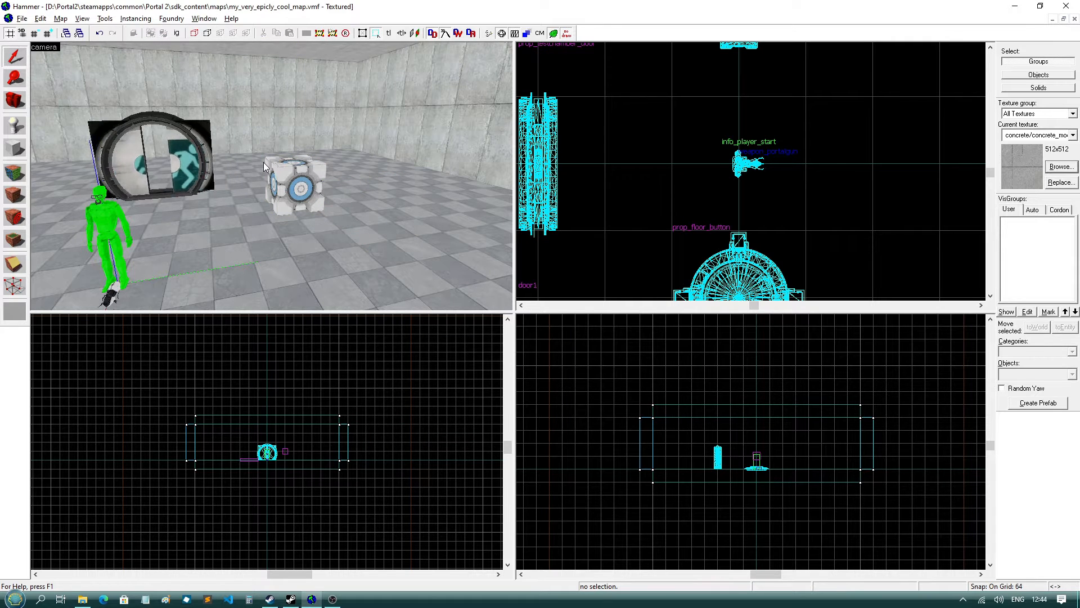
Compile and run the map in Portal 2, pick up the companion cube, carry it around, and drop it
key("F9")
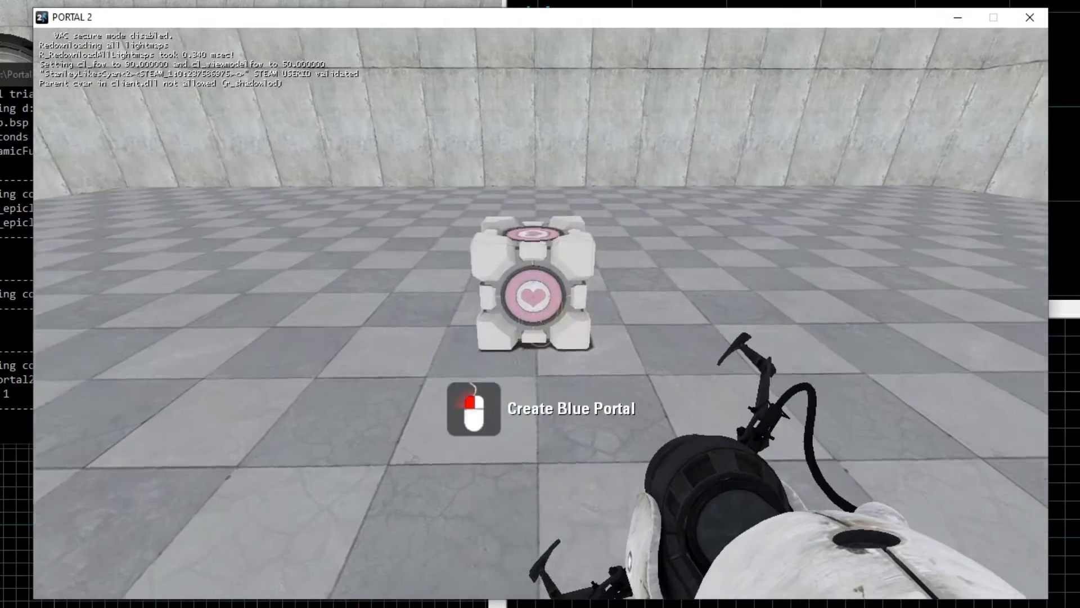
key("w")
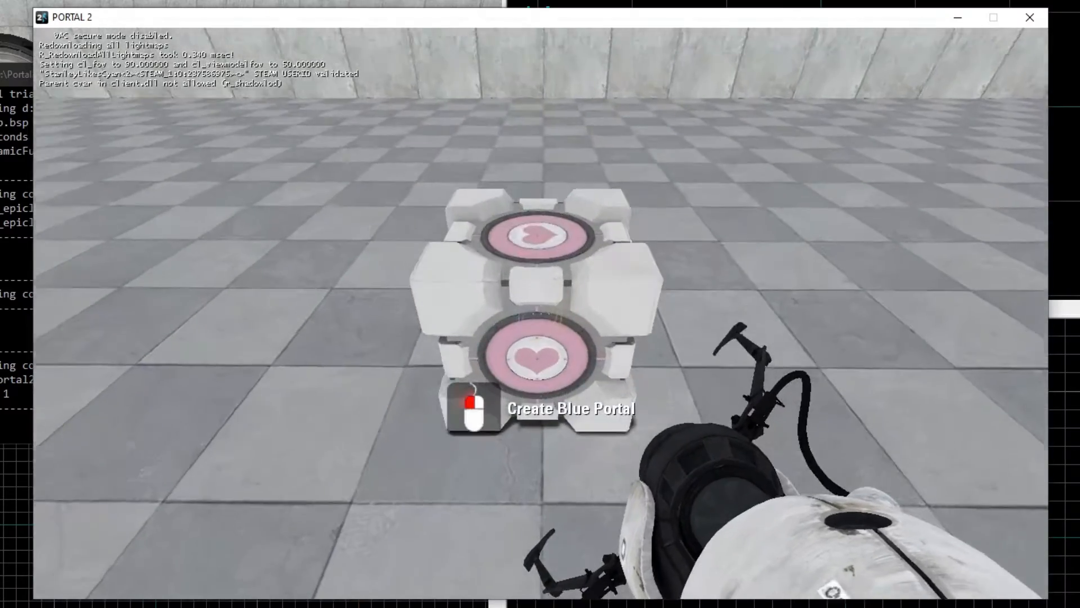
key("e")
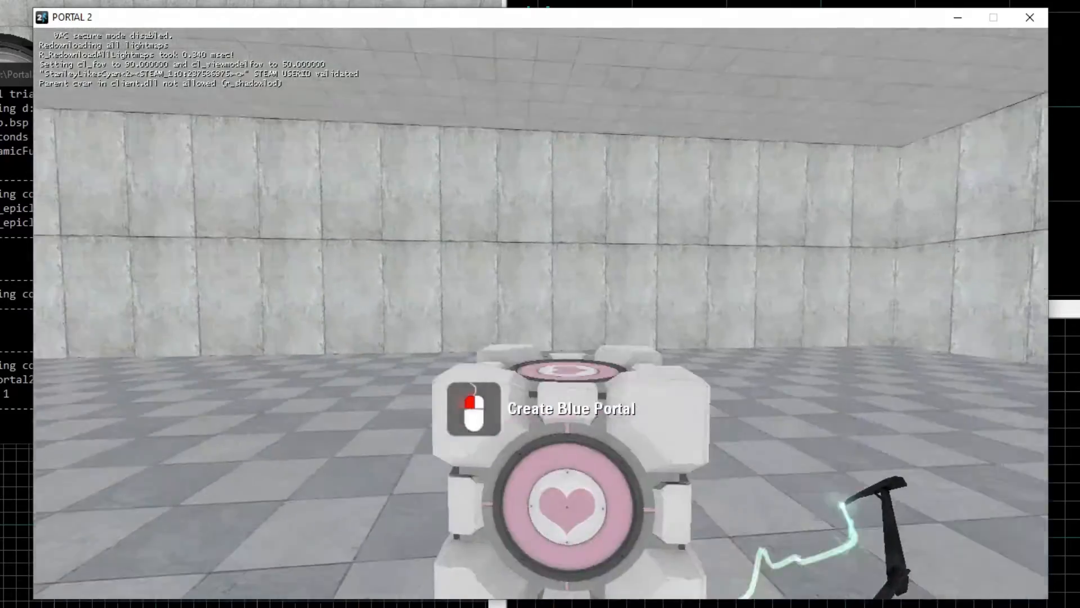
key("w")
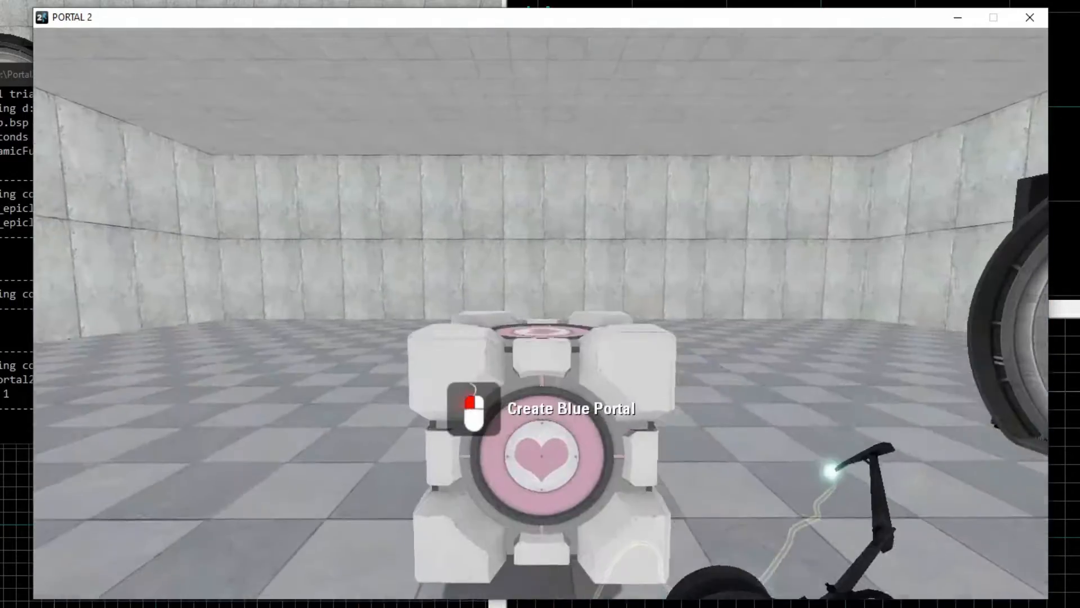
key("e")
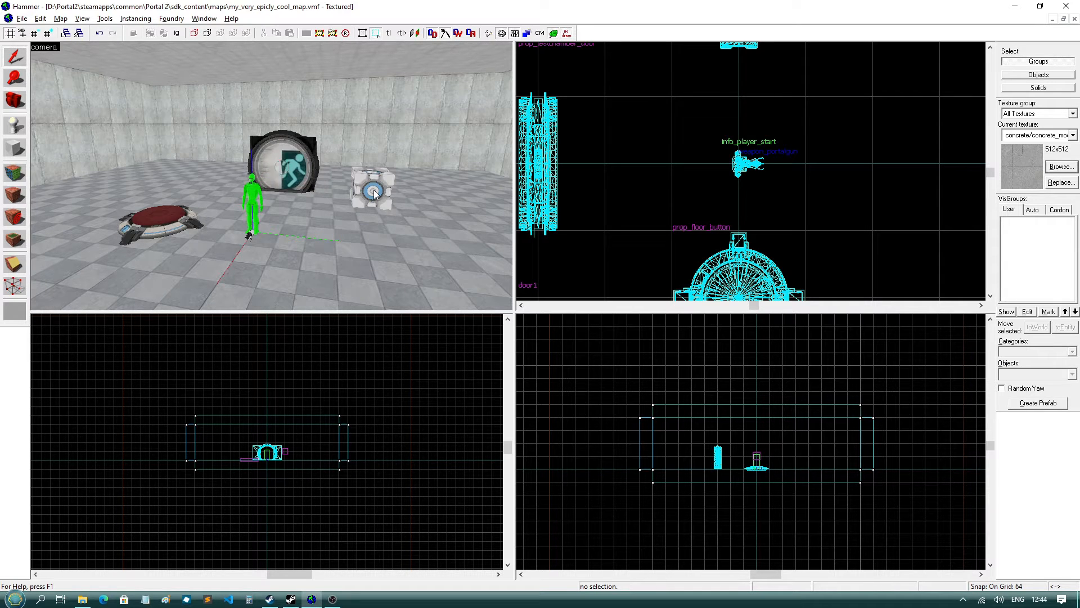
Delete the weighted cube and place a new info_player_start entity on the floor near where it stood
left_click(373, 192)
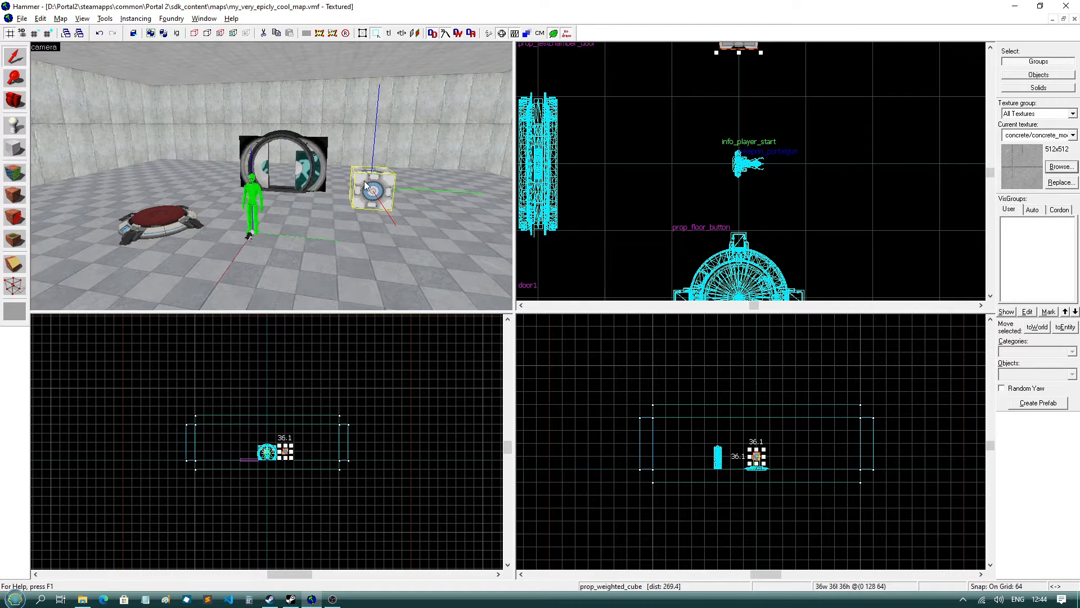
key("Delete")
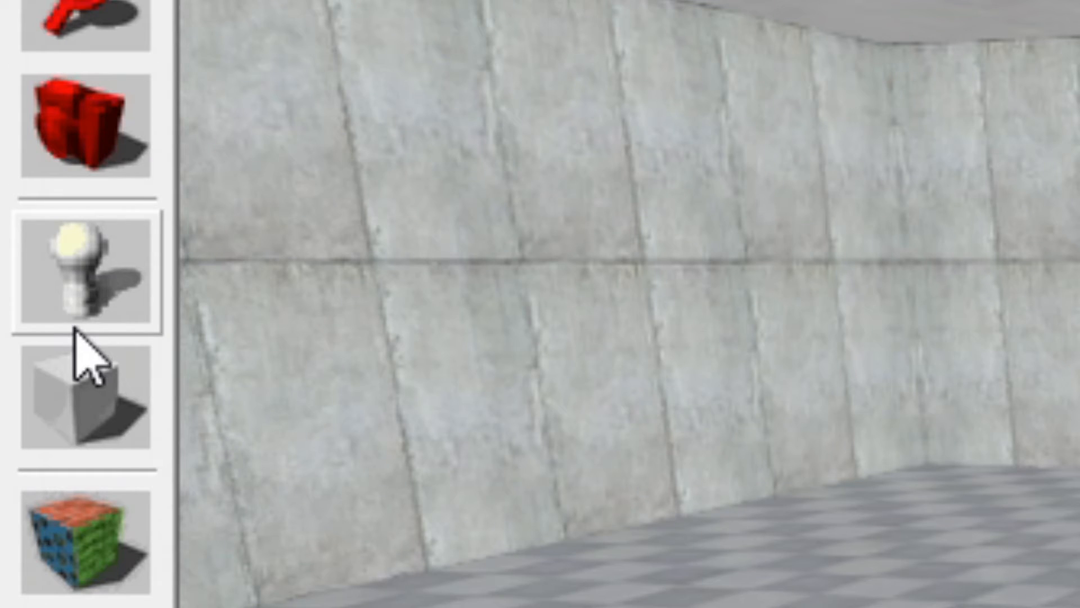
left_click(78, 321)
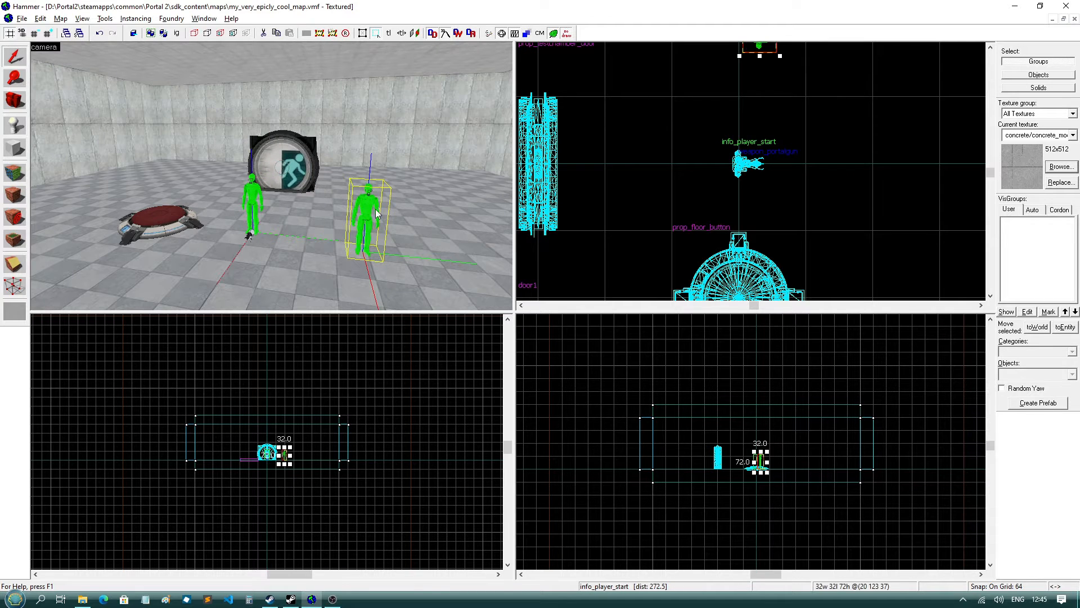
Change the class of the second info_player_start entity to func_instance, apply it, and close the properties
double_click(376, 205)
left_click(455, 213)
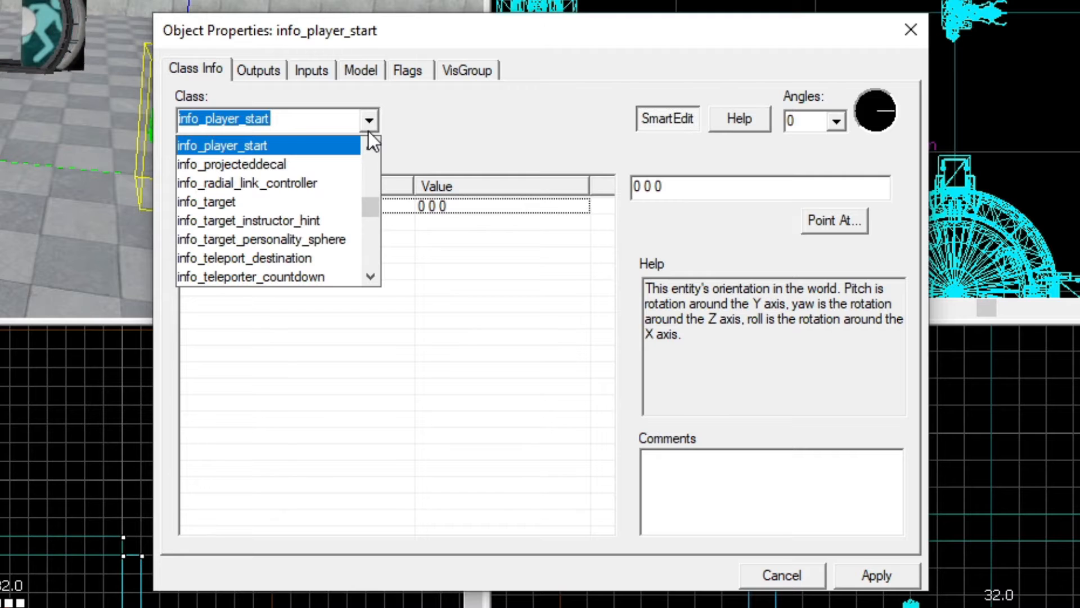
type("func_")
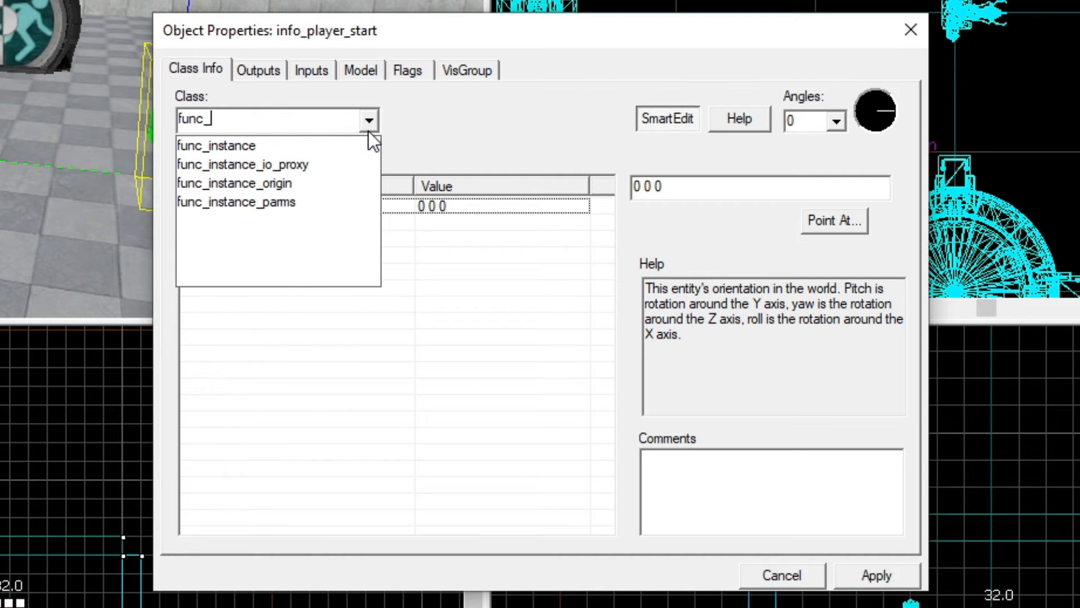
left_click(320, 146)
left_click(881, 578)
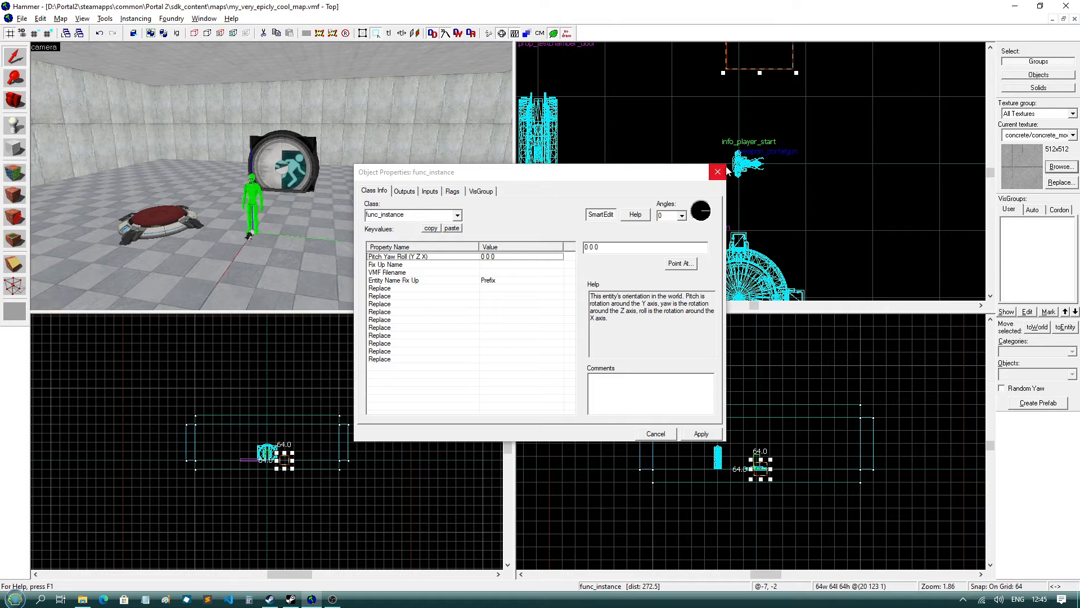
left_click(911, 30)
Move the func_instance to about 0, 128 on the grid so it lines up with the player start
scroll(764, 112, "up", 2)
left_click_drag(754, 116, 741, 107)
key("z")
key("w")
key("z")
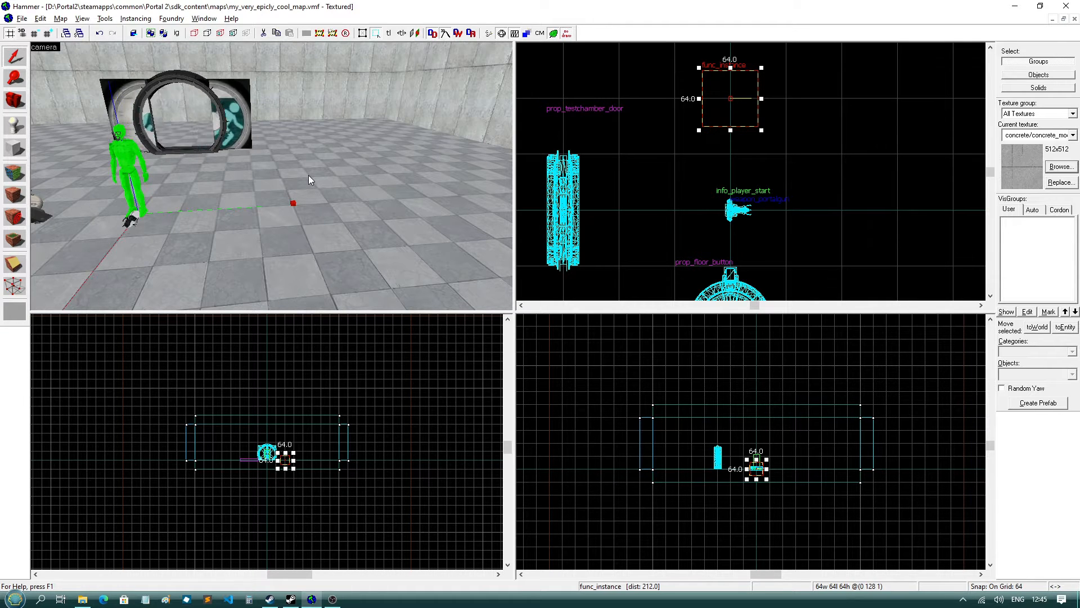
Open the func_instance's properties, set its Fix Up Name to box_dropper, and apply it
double_click(295, 203)
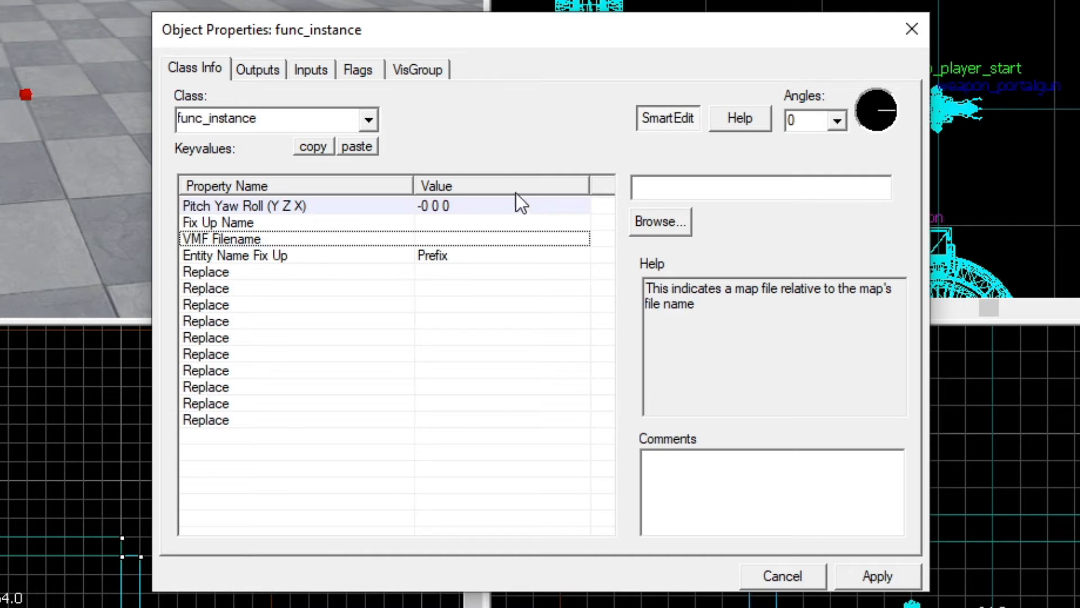
left_click(426, 259)
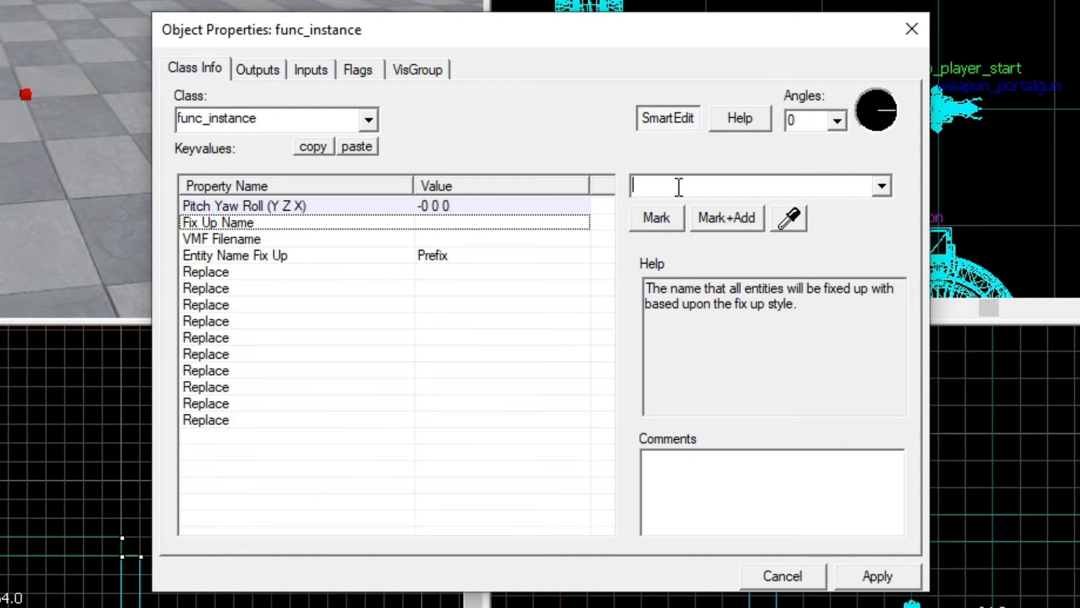
type("box_dropper")
left_click(861, 575)
Set the instance's VMF Filename to instances/gameplay/cube_dropper_multiple_normal.vmf, apply it, and close the properties
left_click(351, 233)
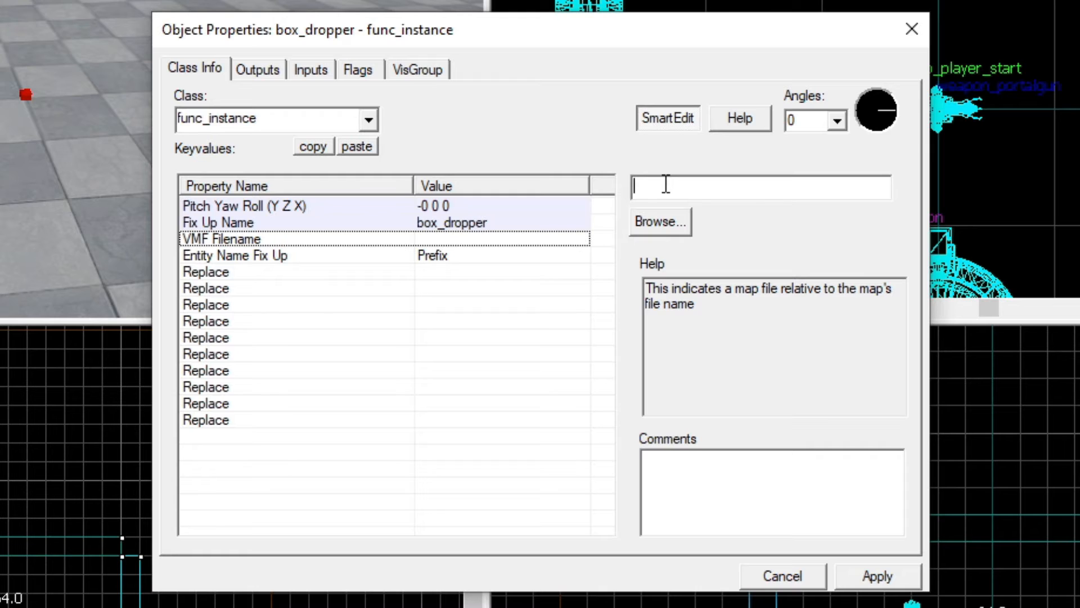
type("ins")
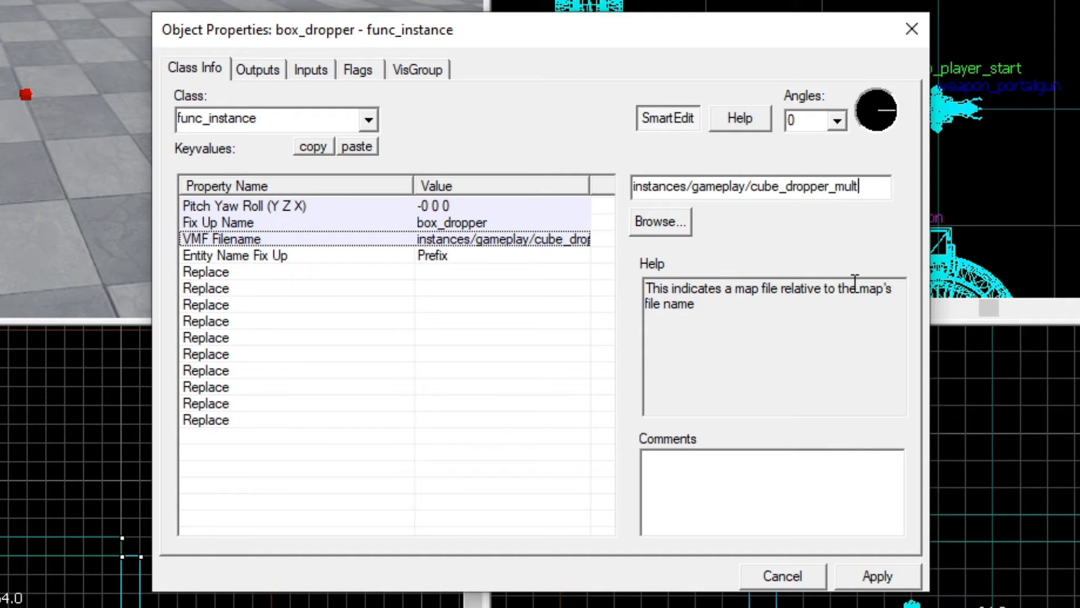
type("normal.v")
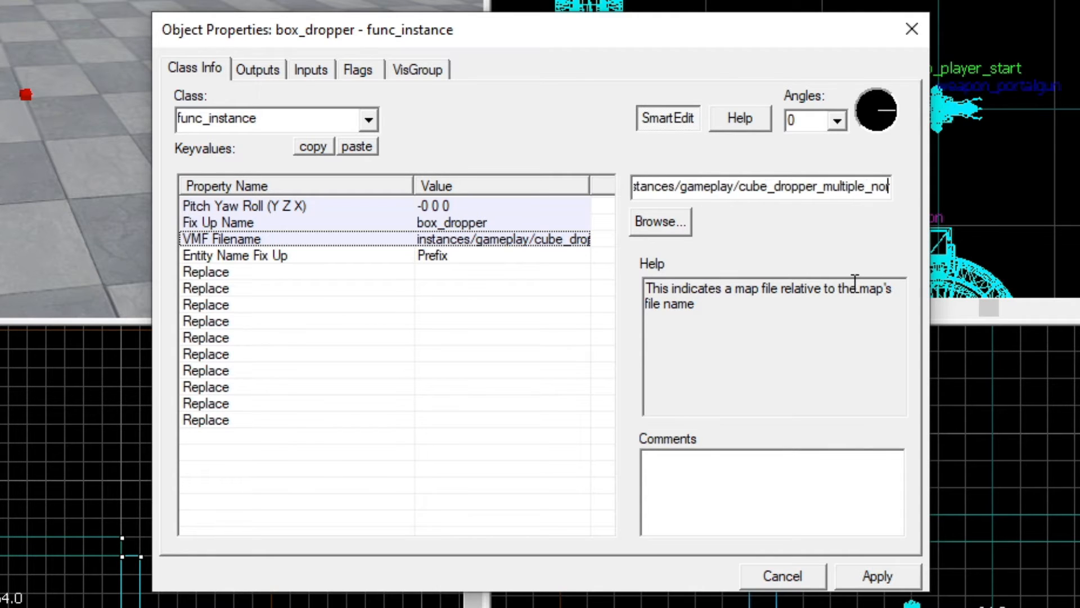
type("f")
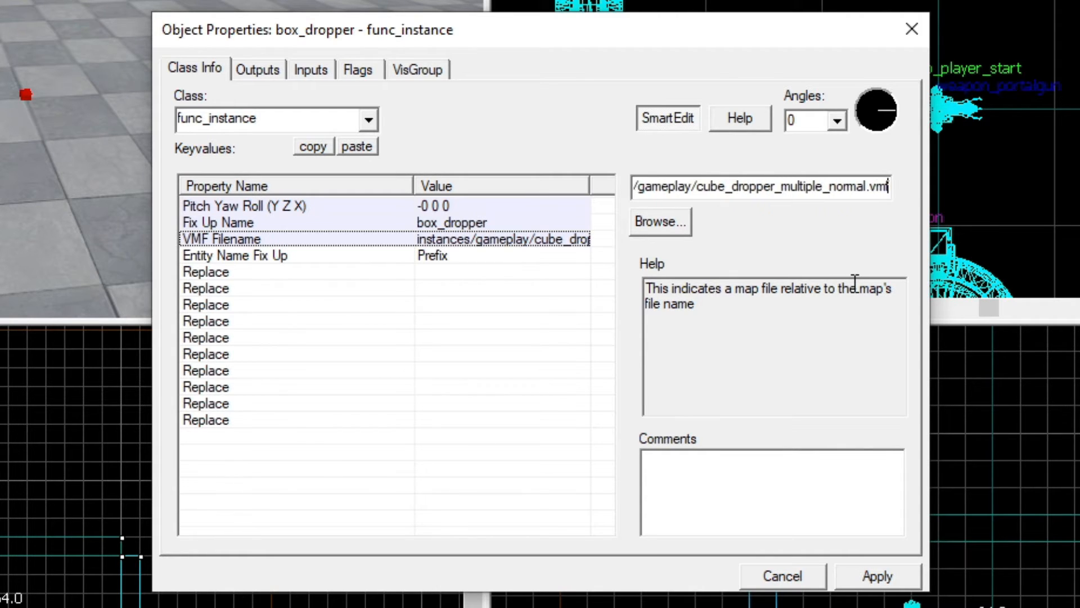
key("Return")
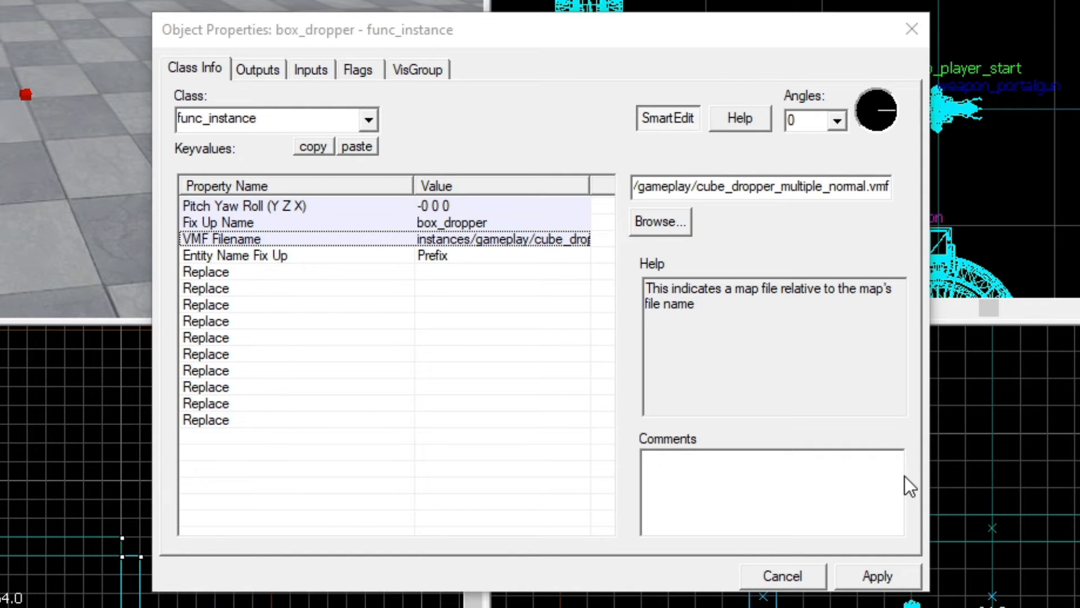
left_click(889, 584)
left_click(912, 29)
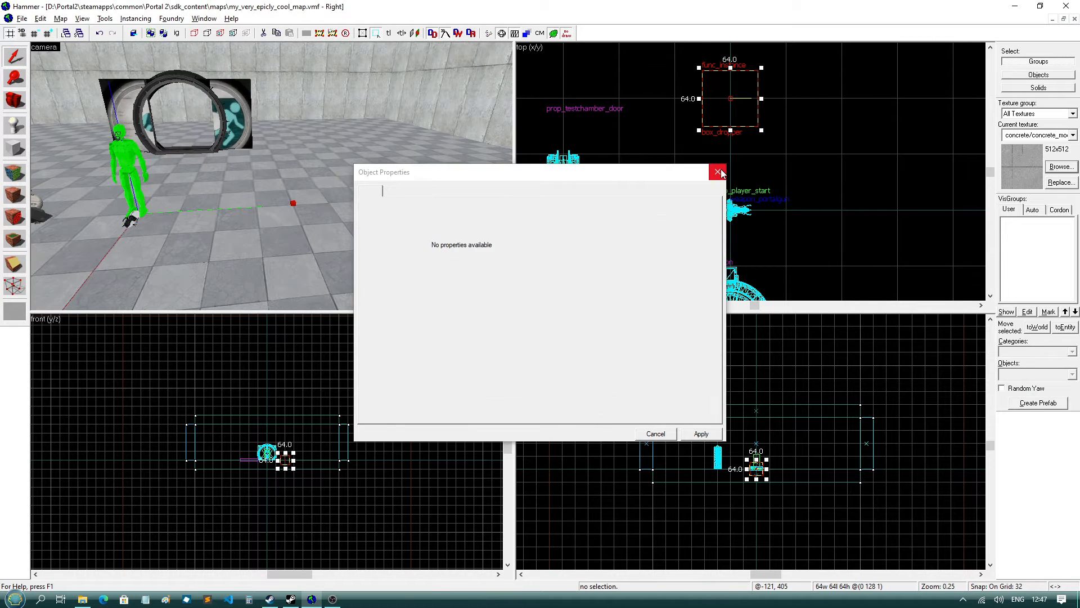
left_click(718, 172)
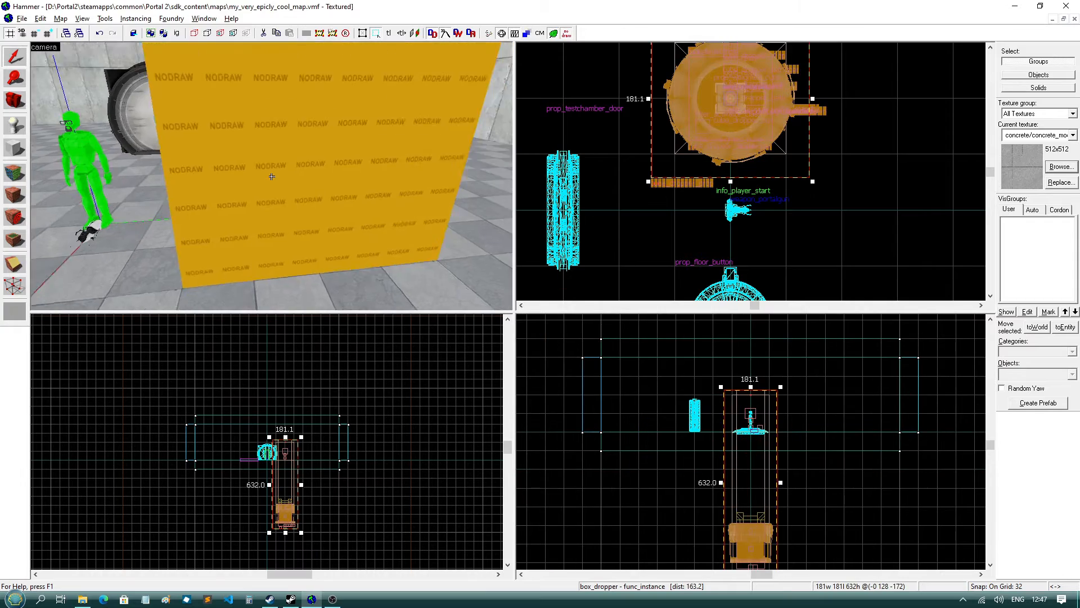
Reposition the box dropper so it hangs through the ceiling farther from the player start, and look down through its opening
key("s")
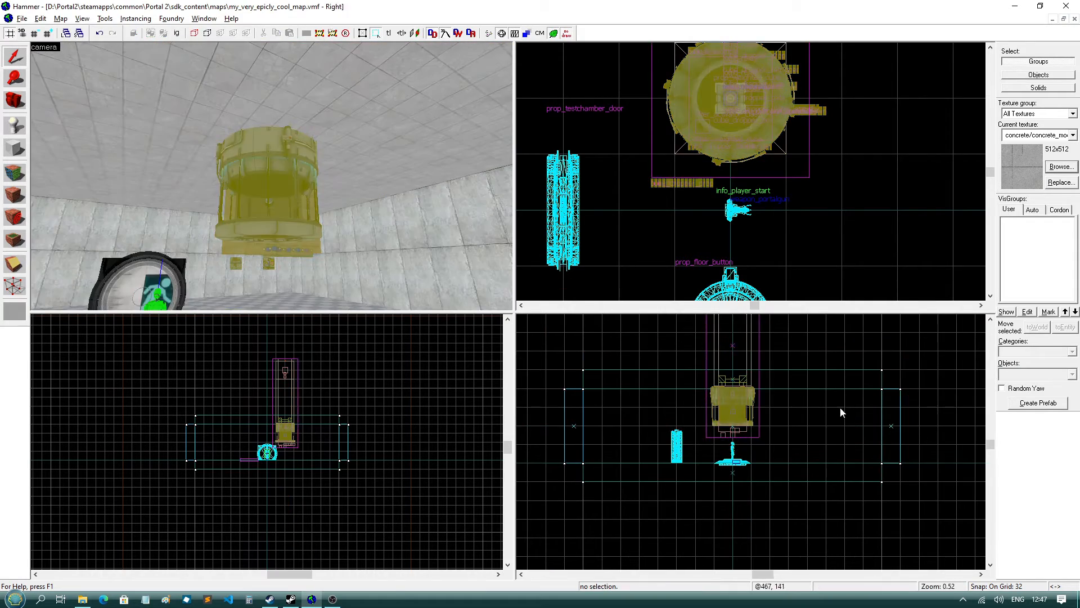
key("z")
key("w")
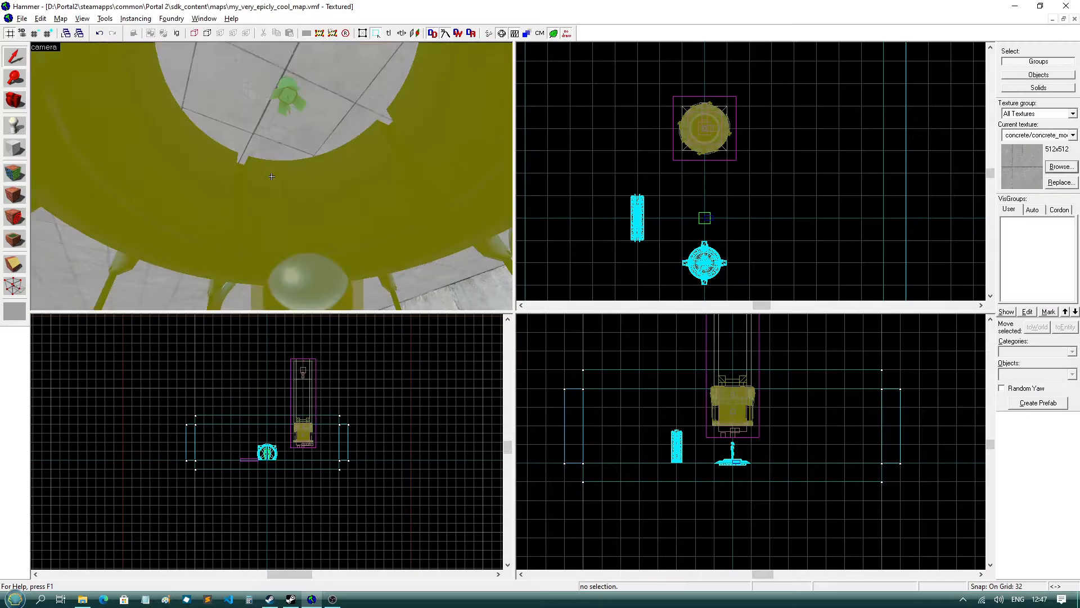
key("w")
key("z")
key("z")
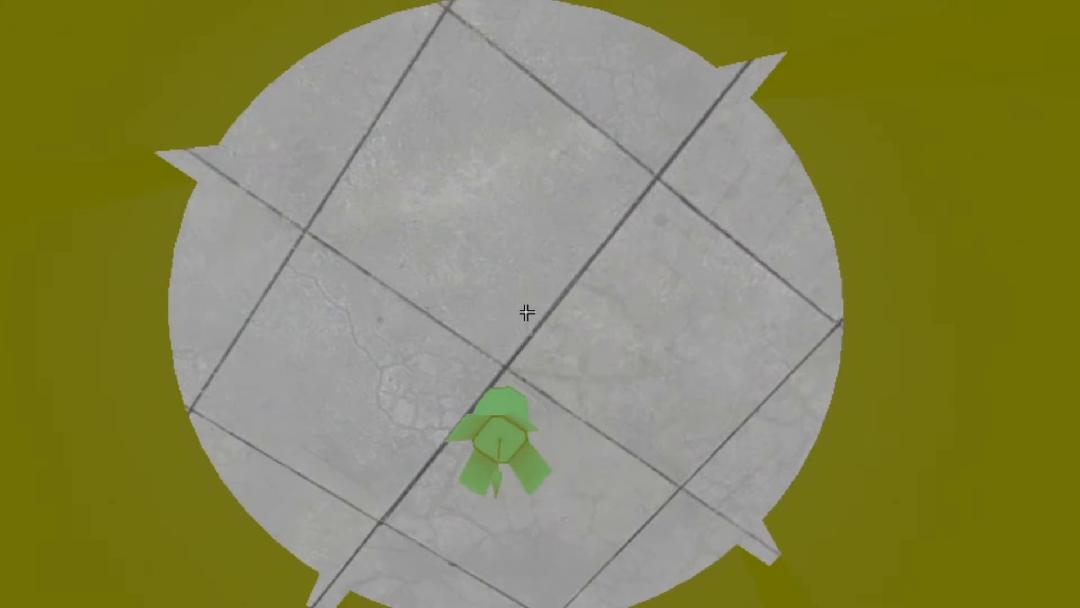
key("w")
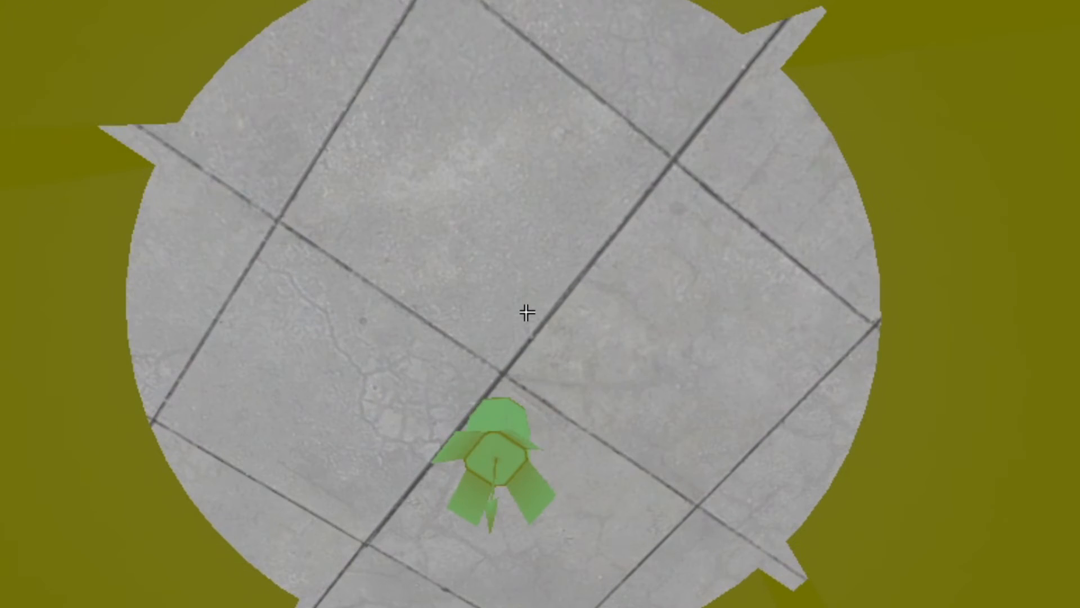
key("s")
key("z")
Select the chamber's ceiling brush and activate the Clipping Tool
left_click(342, 213)
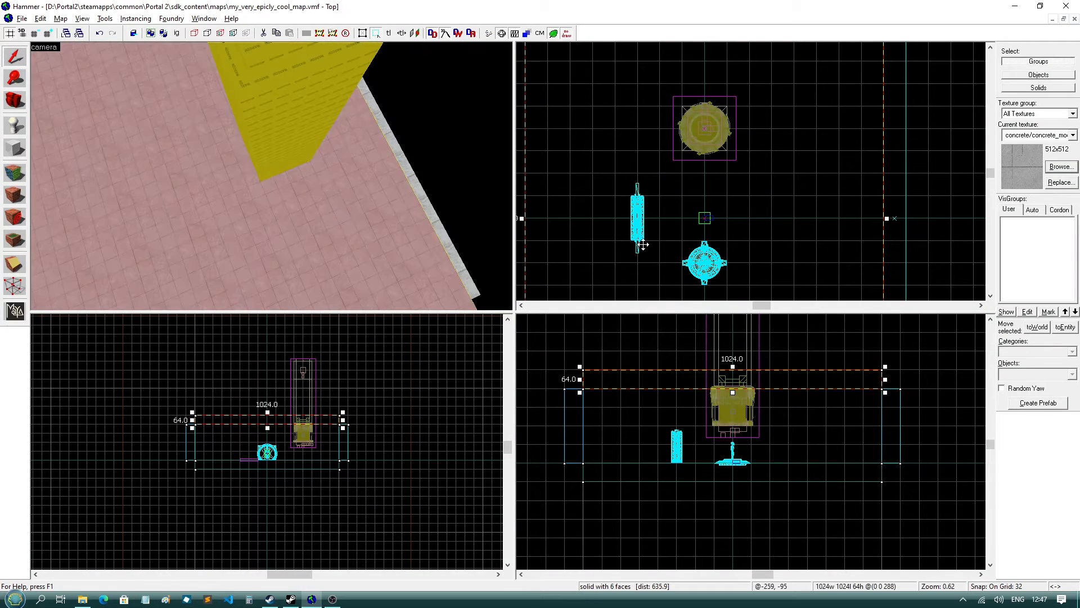
scroll(808, 174, "down", 4)
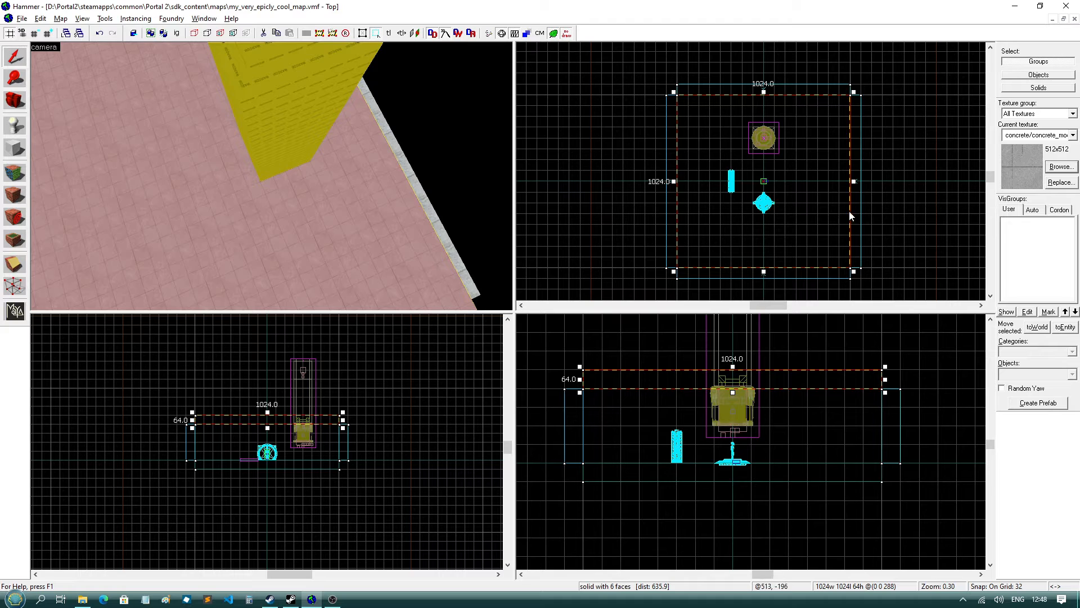
left_click(25, 261)
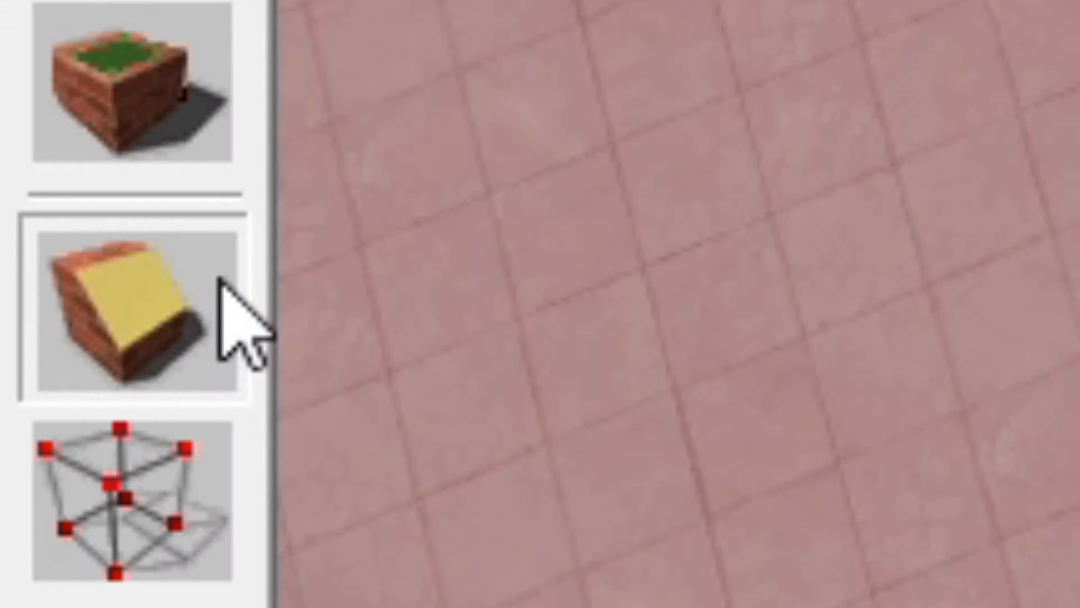
Examine the box dropper's round outline and square frame against the grid in the top view
scroll(798, 154, "up", 5)
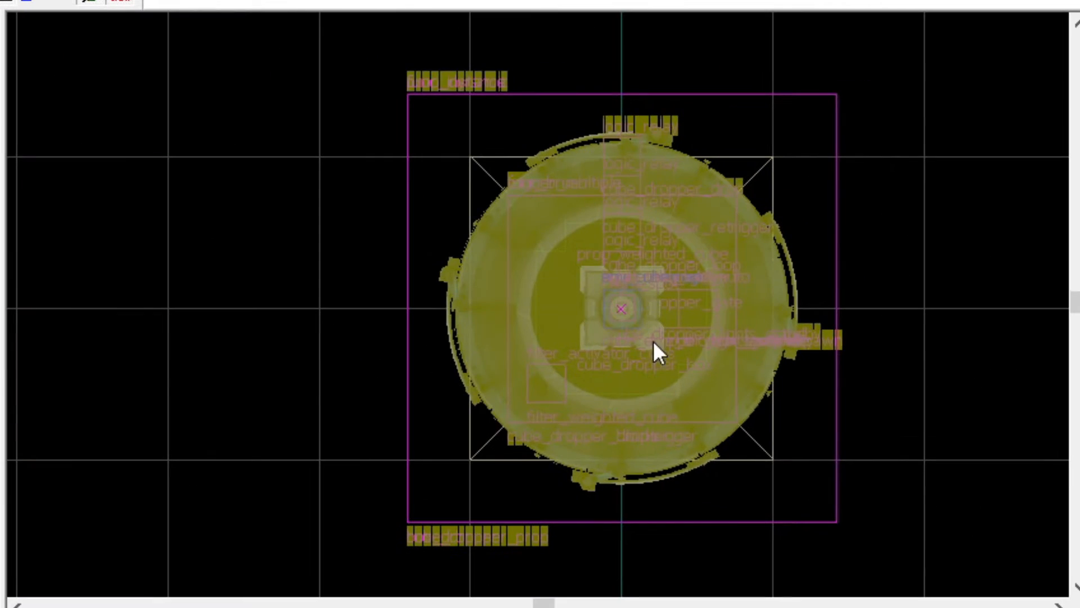
scroll(618, 335, "up", 3)
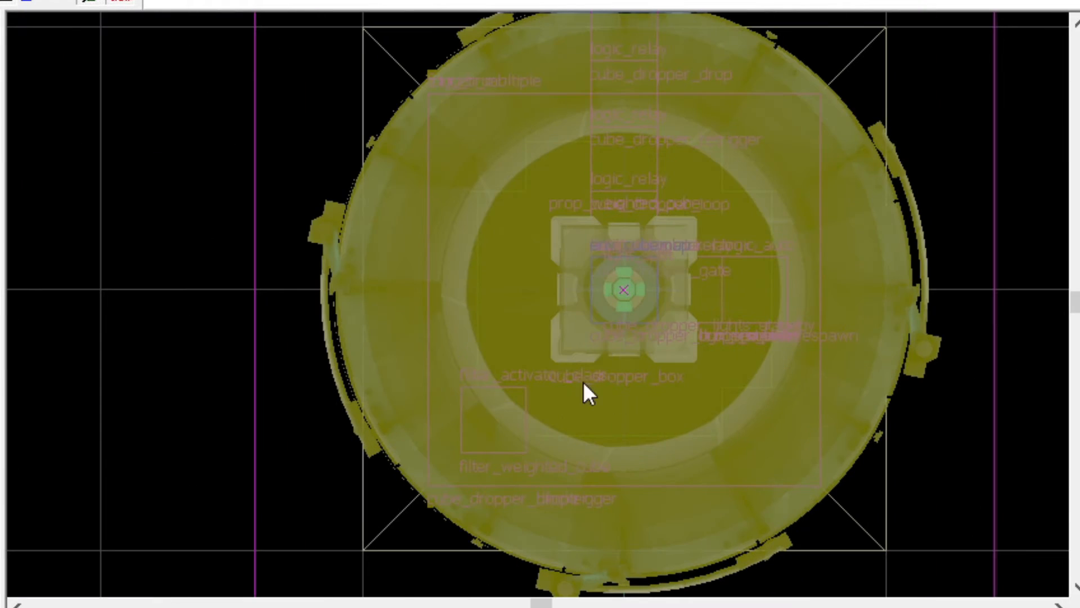
scroll(588, 304, "down", 2)
scroll(619, 331, "up", 2)
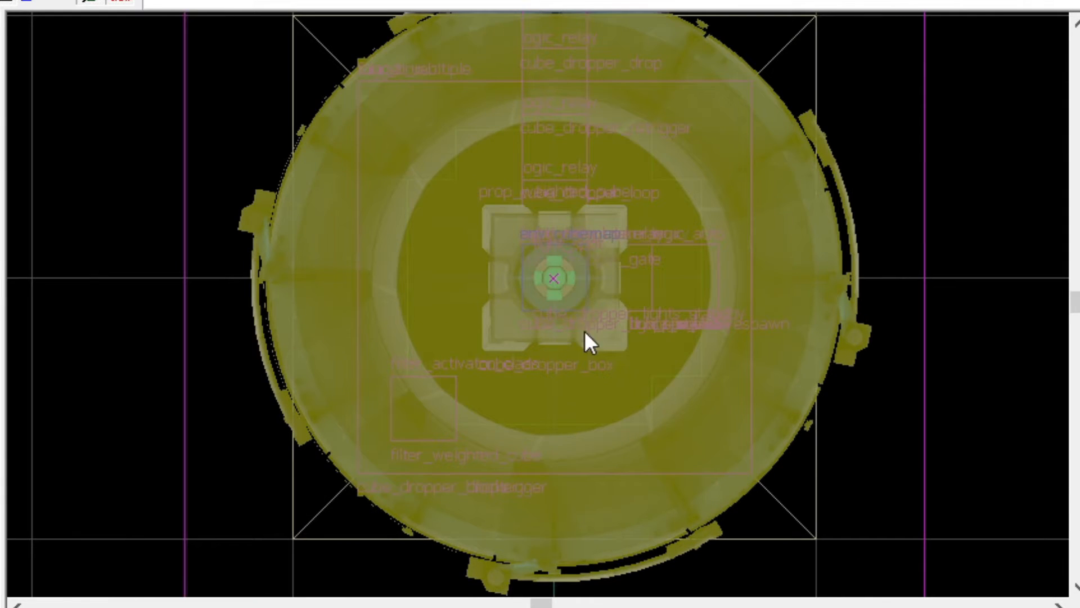
scroll(585, 340, "down", 3)
scroll(567, 361, "up", 2)
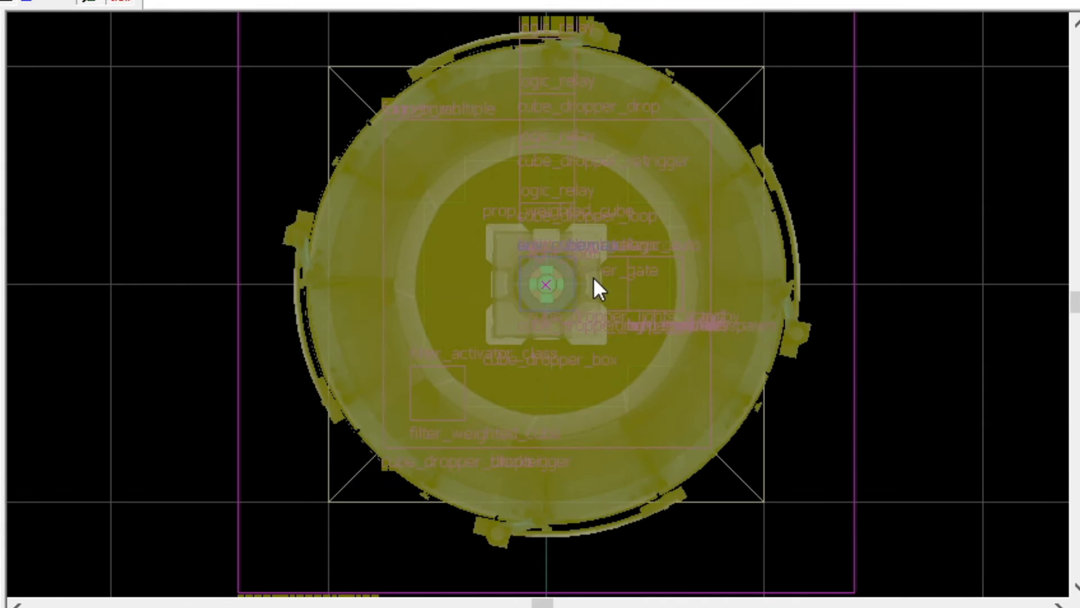
scroll(591, 293, "up", 2)
scroll(432, 317, "down", 4)
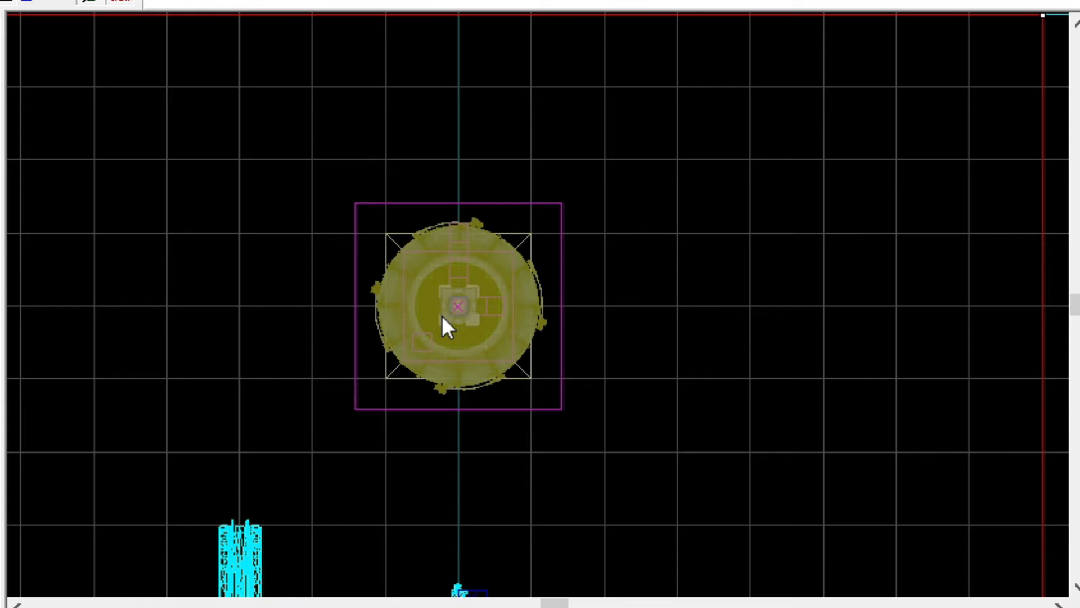
scroll(443, 318, "up", 1)
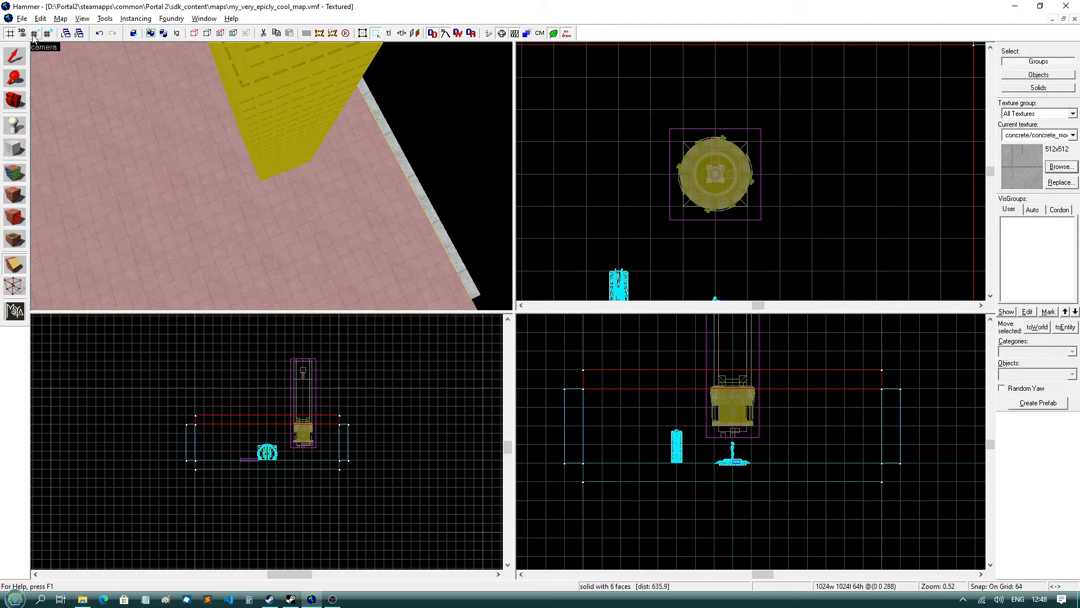
Reduce the grid size to 32 units and check how it fits around the box dropper
left_click(35, 33)
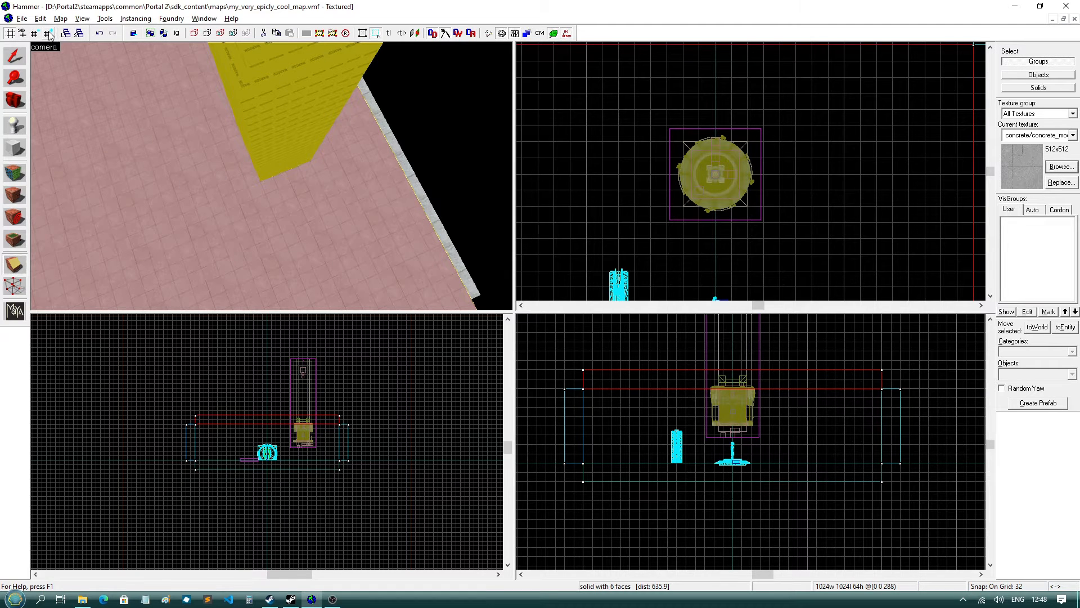
double_click(48, 34)
double_click(36, 35)
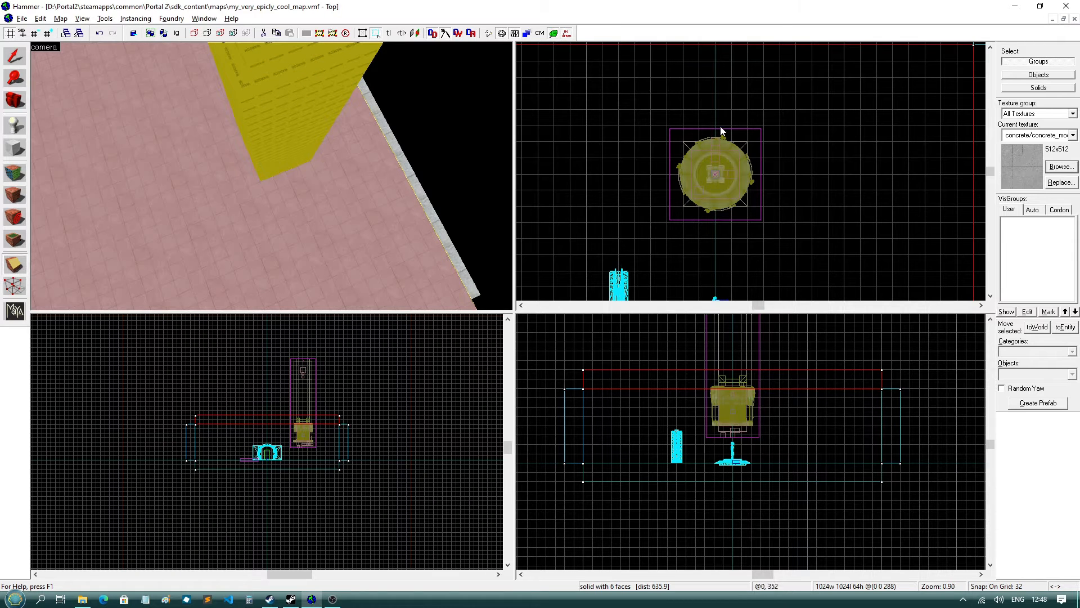
scroll(725, 112, "up", 3)
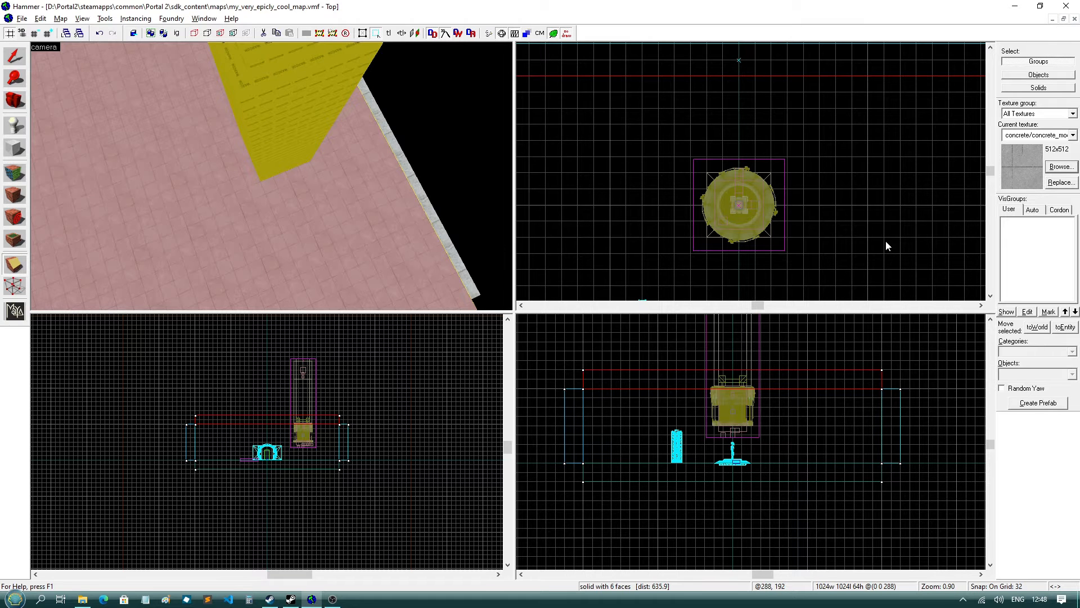
Try coarser and finer grid sizes, switching between 64 and 16 units
key("]")
scroll(792, 191, "down", 2)
scroll(796, 194, "up", 4)
key("[")
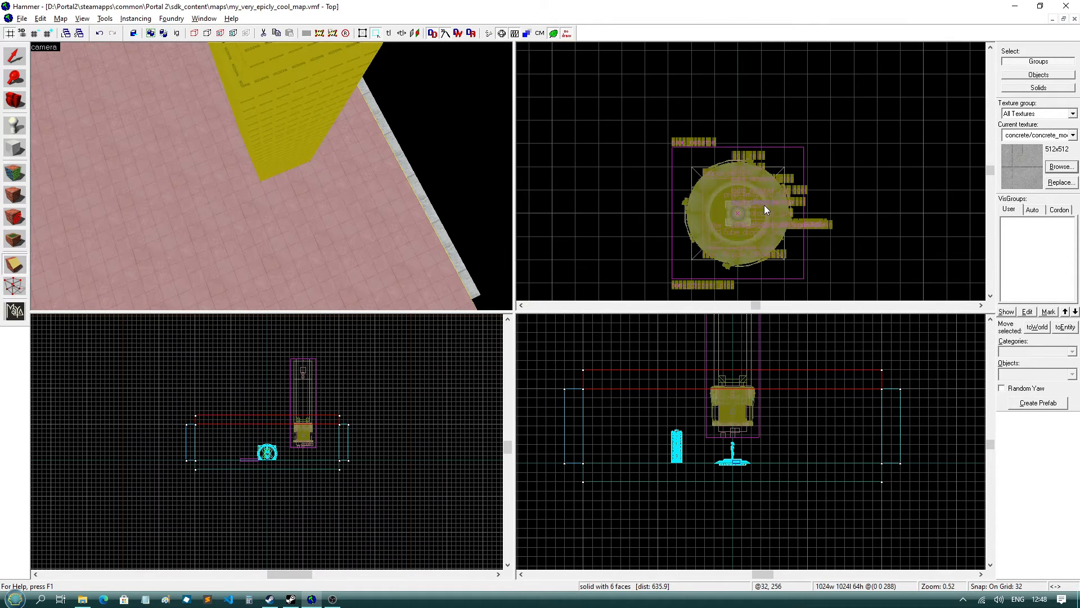
key("]")
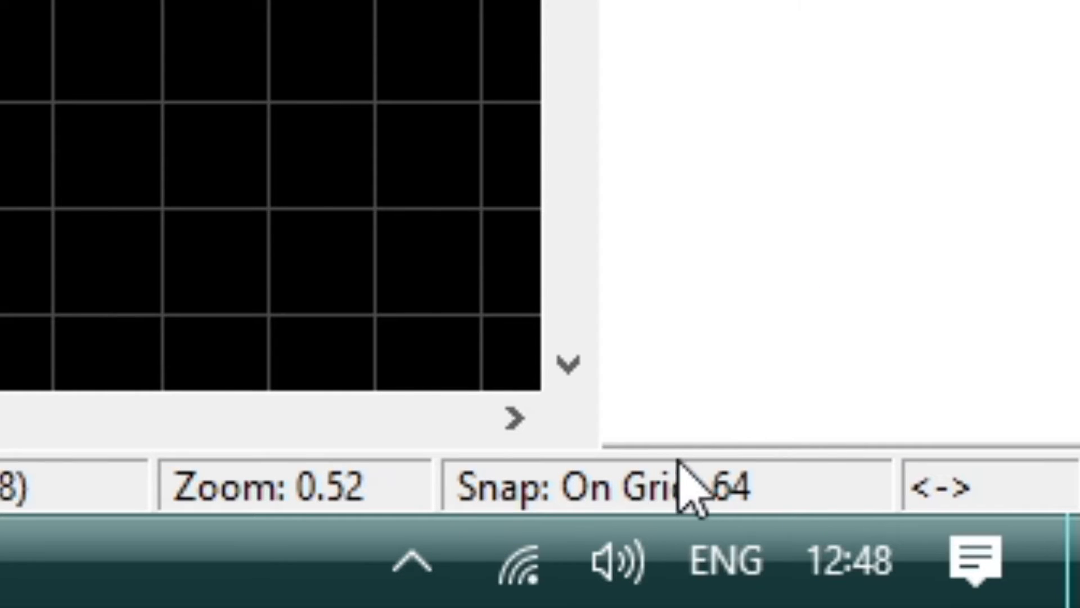
key("[")
key("[")
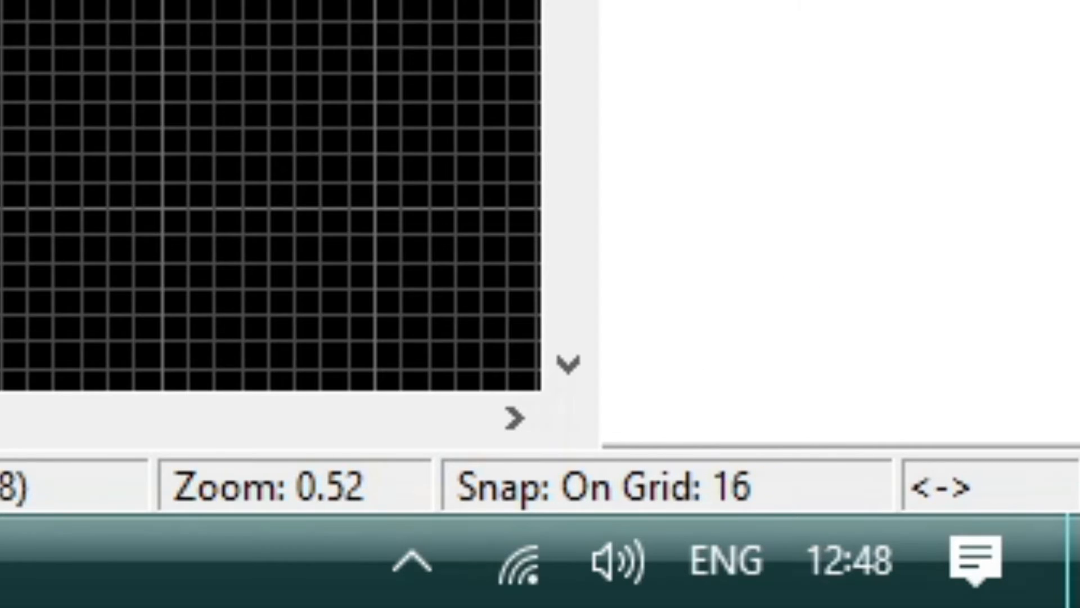
Raise the grid size to 512 units and bring it back down to 32
key("]")
key("]")
key("]")
key("]")
key("]")
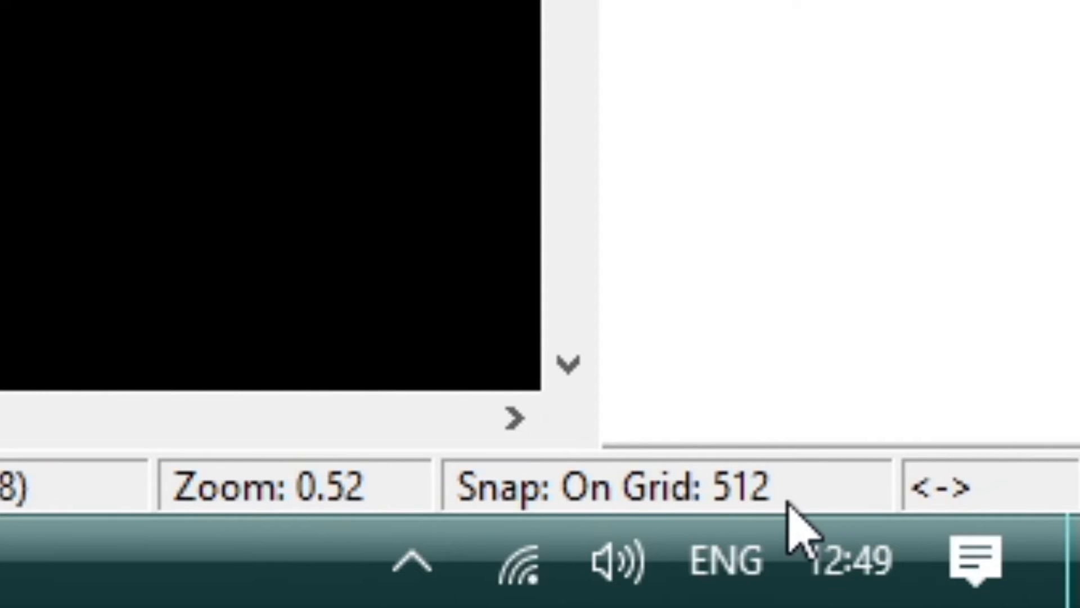
key("[")
key("[")
key("[")
key("[")
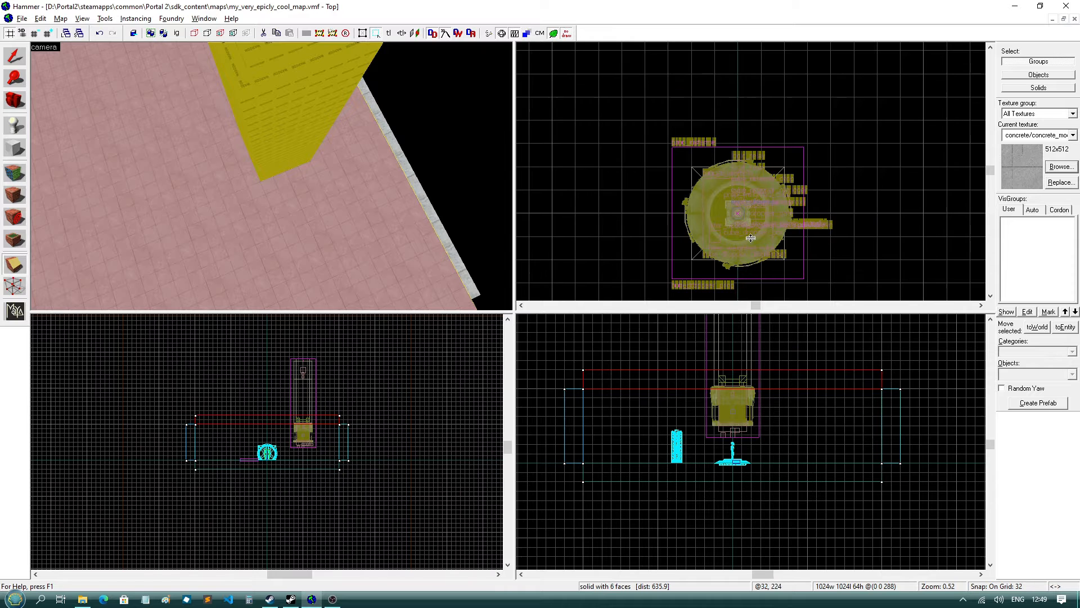
scroll(758, 172, "down", 6)
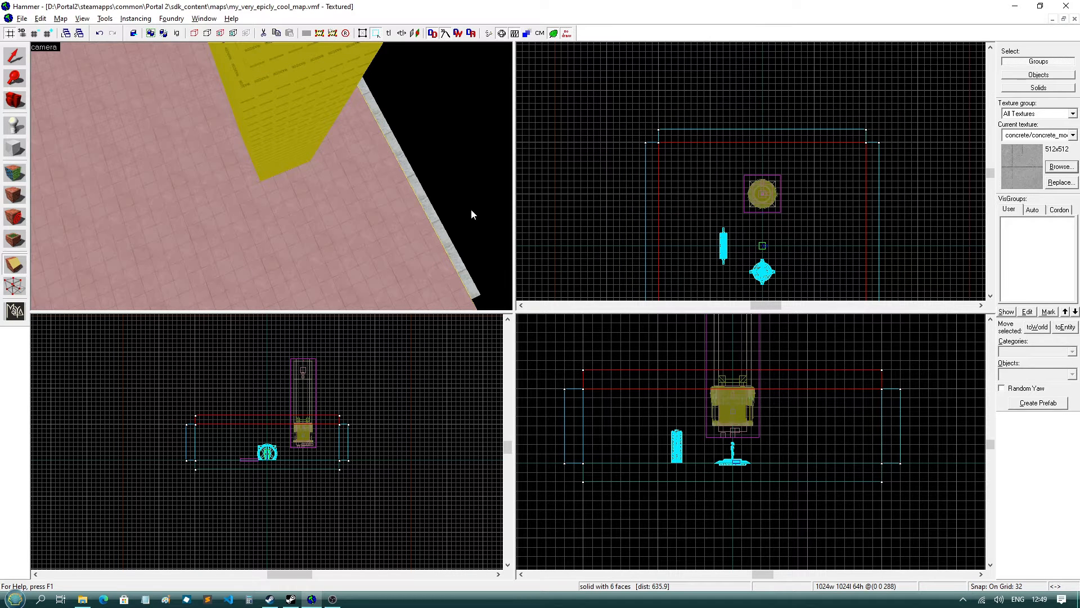
Split the ceiling brush lengthwise along a line 32 units left of the box dropper's centre in the top view, keeping both pieces
scroll(733, 173, "up", 5)
left_click_drag(786, 133, 787, 153)
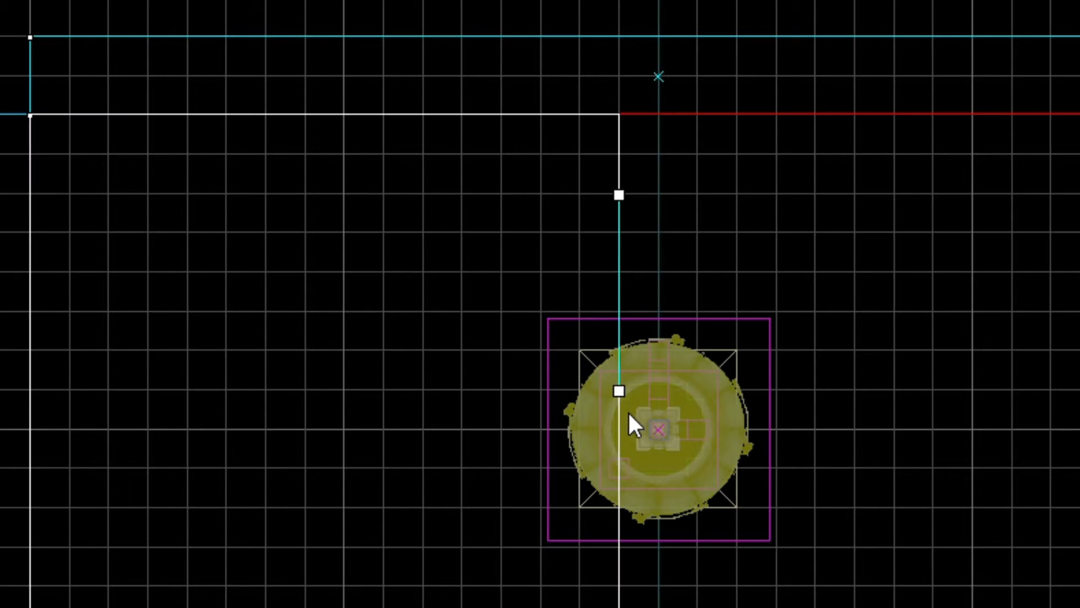
scroll(723, 354, "down", 6)
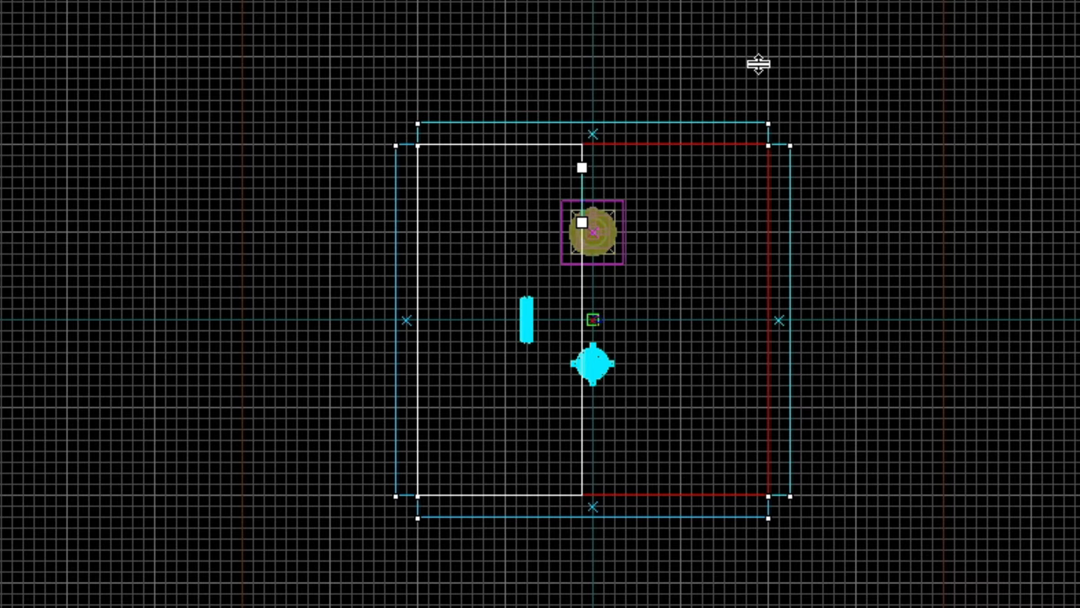
right_click(506, 396)
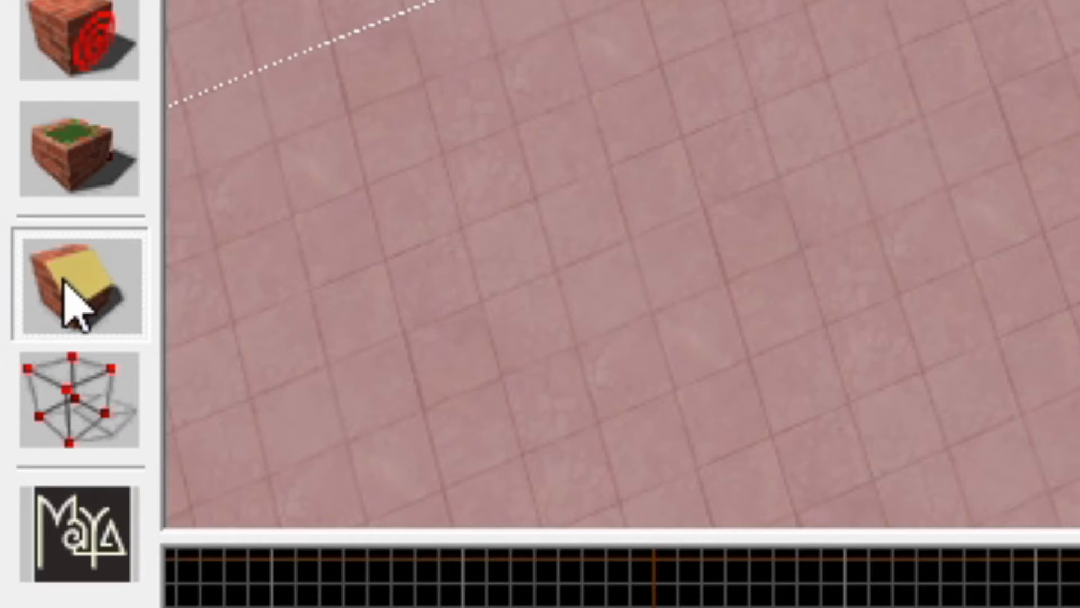
left_click(14, 264)
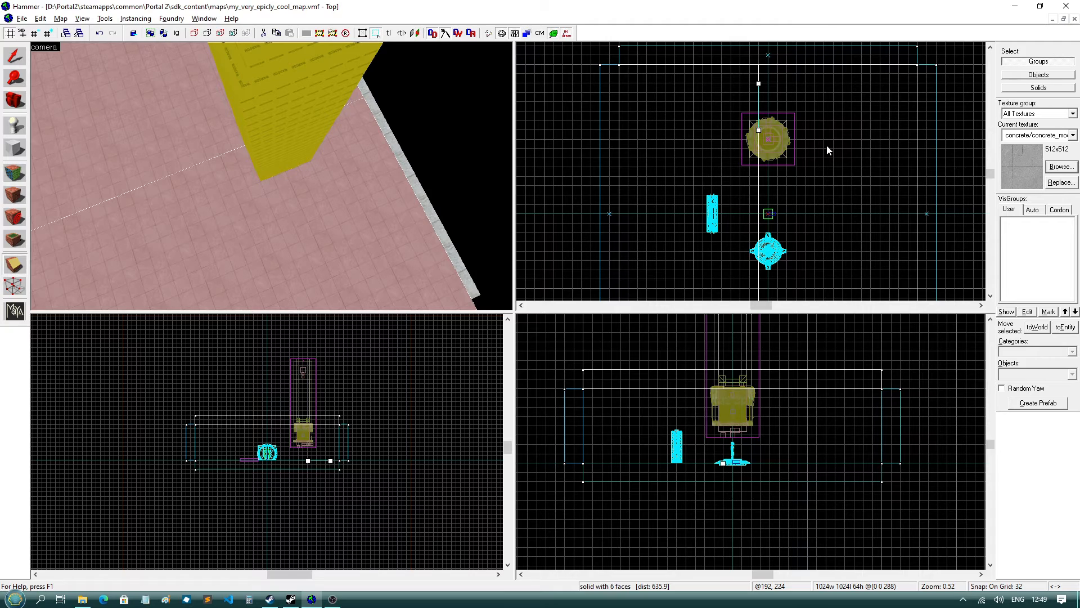
key("Return")
key("shift+s")
key("z")
key("z")
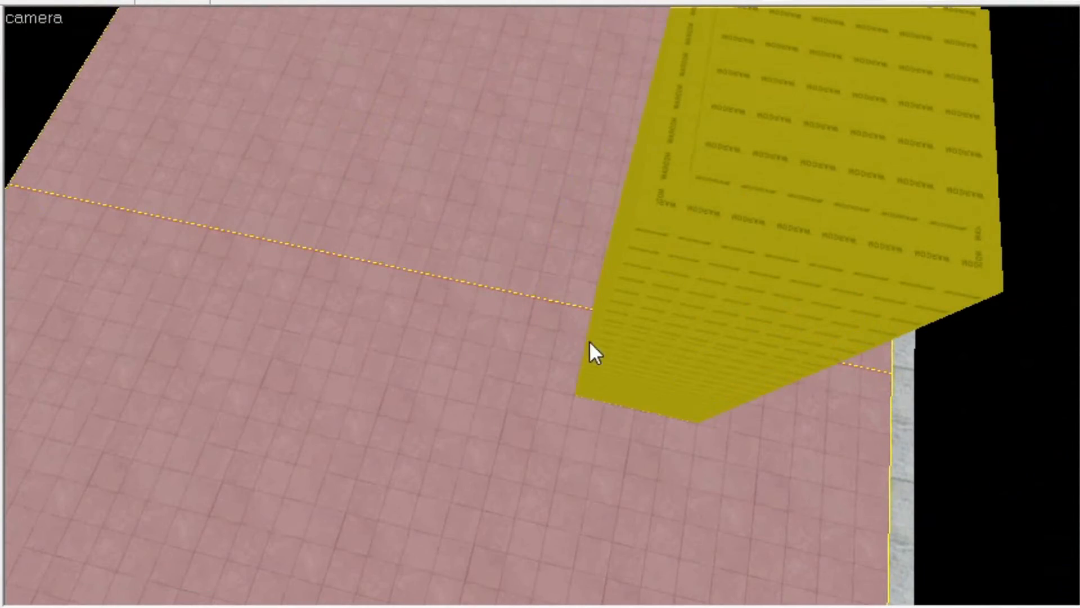
Split the right ceiling piece lengthwise 32 units right of the dropper's centre, forming a 64-unit-wide strip over the dropper
left_click(460, 339)
left_click(490, 213)
left_click(460, 368)
left_click(483, 237)
left_click(453, 363)
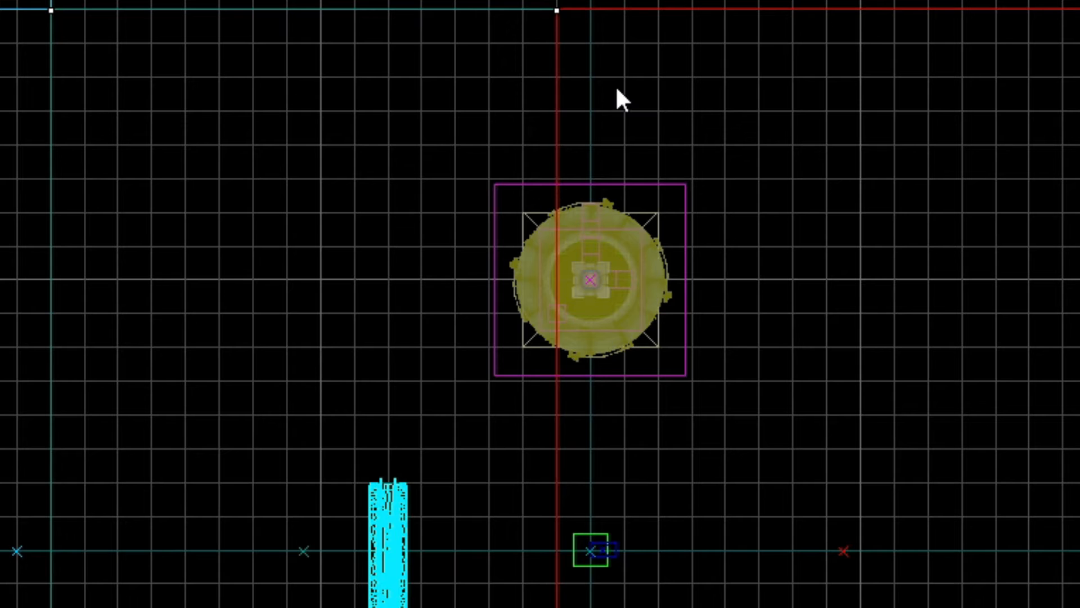
left_click_drag(621, 82, 627, 141)
left_click_drag(624, 237, 625, 280)
key("Return")
key("shift+s")
Clip the 64-unit-wide ceiling strip crosswise 32 units below the dropper's centre in the top view, keeping both pieces
left_click(236, 180)
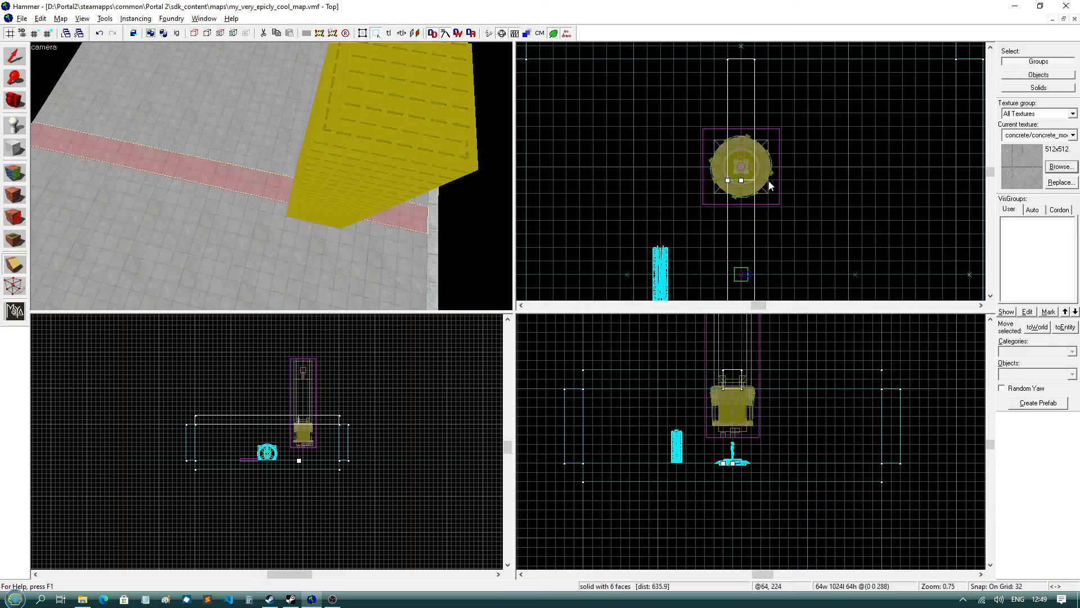
key("Return")
key("shift+s")
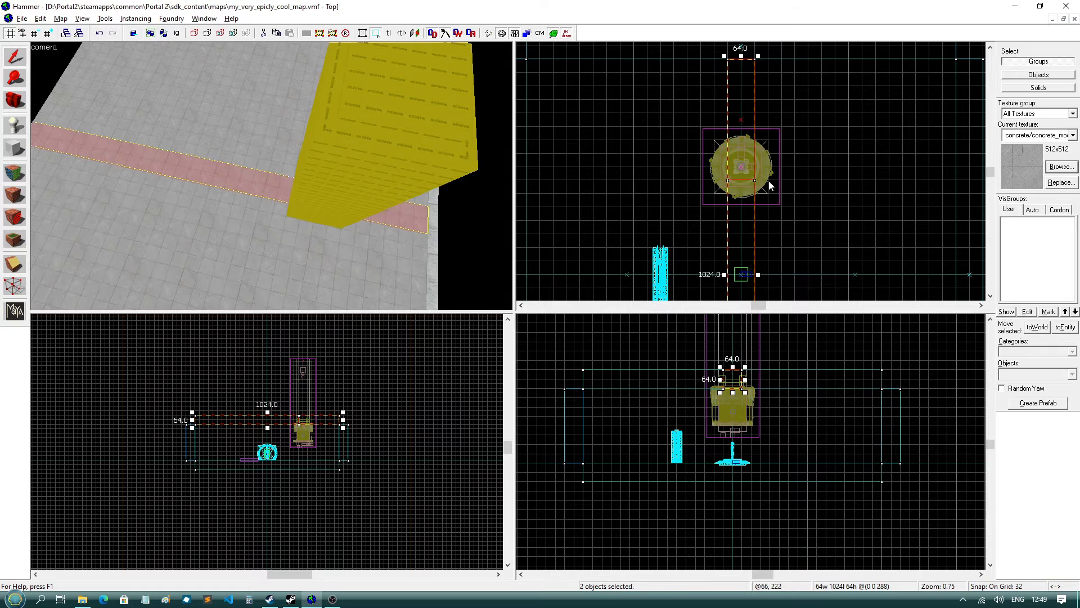
Clip the upper strip piece crosswise 32 units above the dropper's centre, isolating a 64-unit square of ceiling inside the dropper outline
left_click(270, 180)
key("z")
key("z")
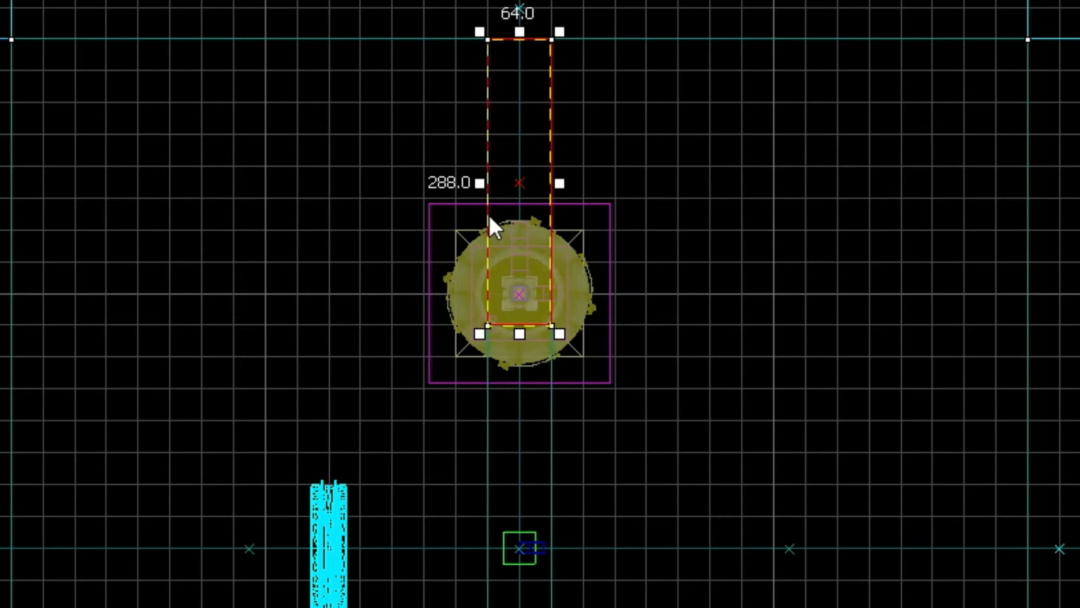
key("shift+x")
scroll(509, 242, "up", 7)
scroll(476, 294, "down", 6)
scroll(506, 343, "up", 3)
left_click_drag(429, 274, 555, 258)
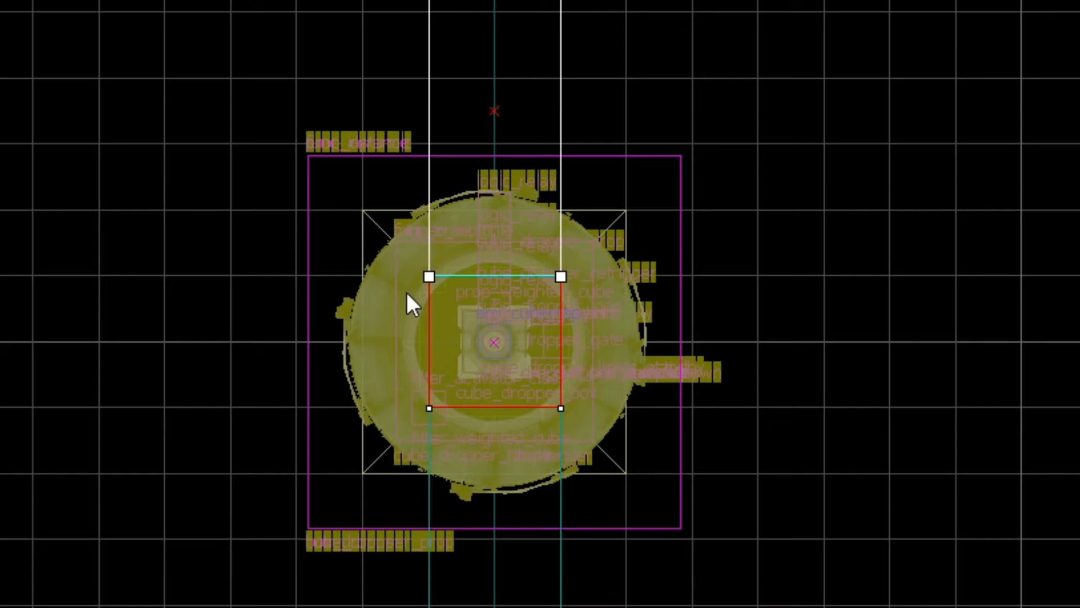
key("Return")
key("Escape")
Place an info_player_start entity on the chamber floor beside the box dropper
key("z")
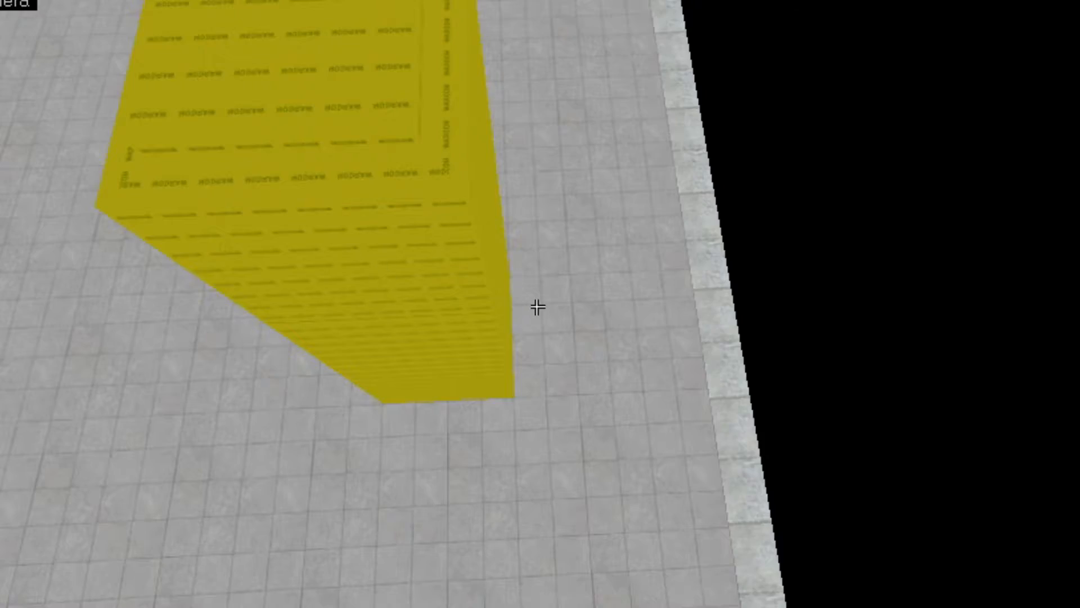
key("w")
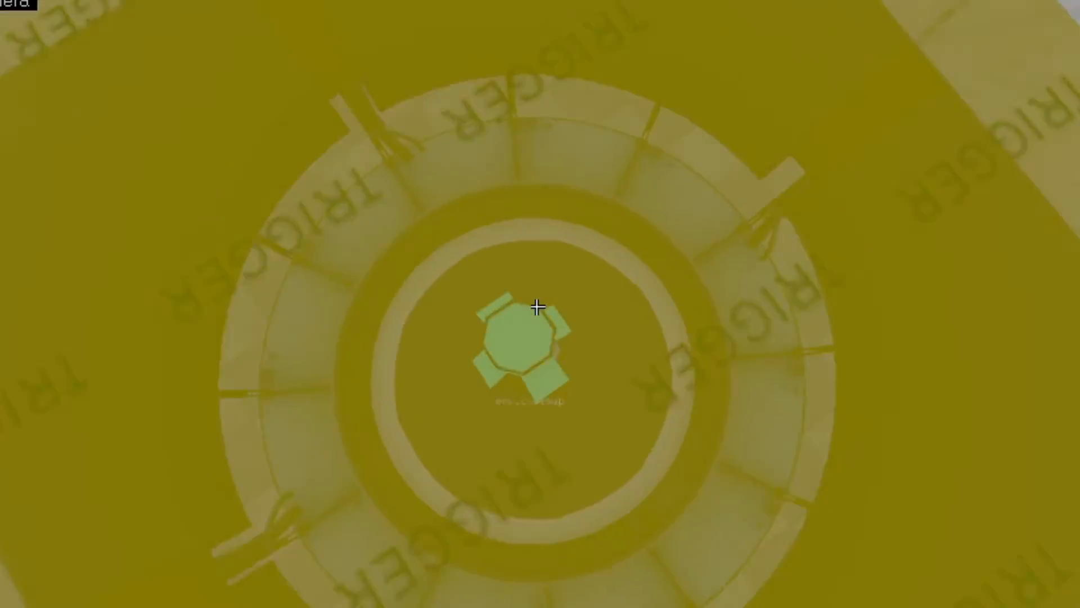
key("w")
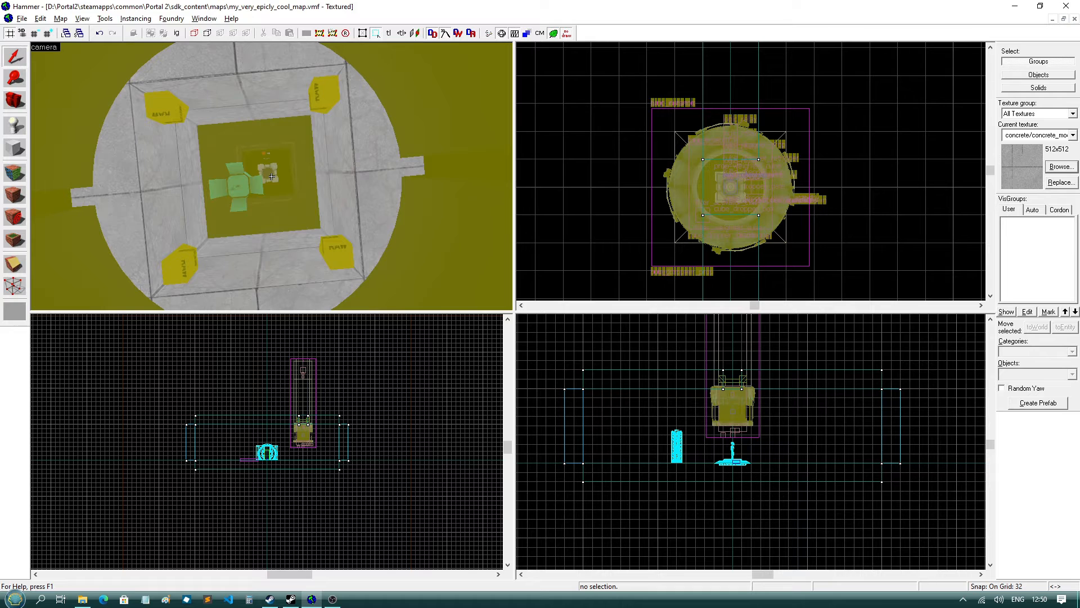
key("a")
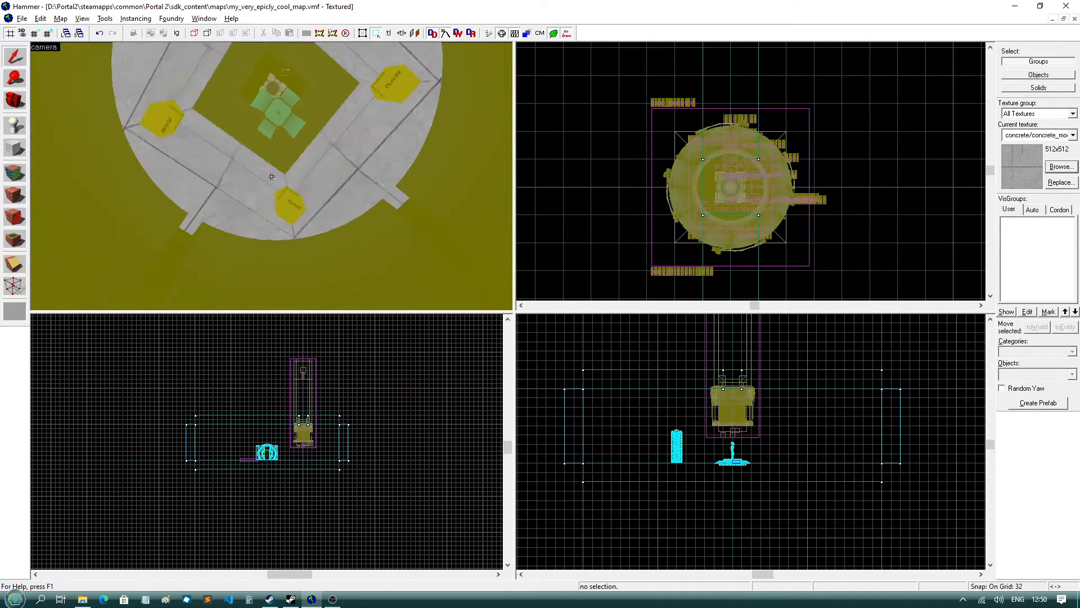
key("w")
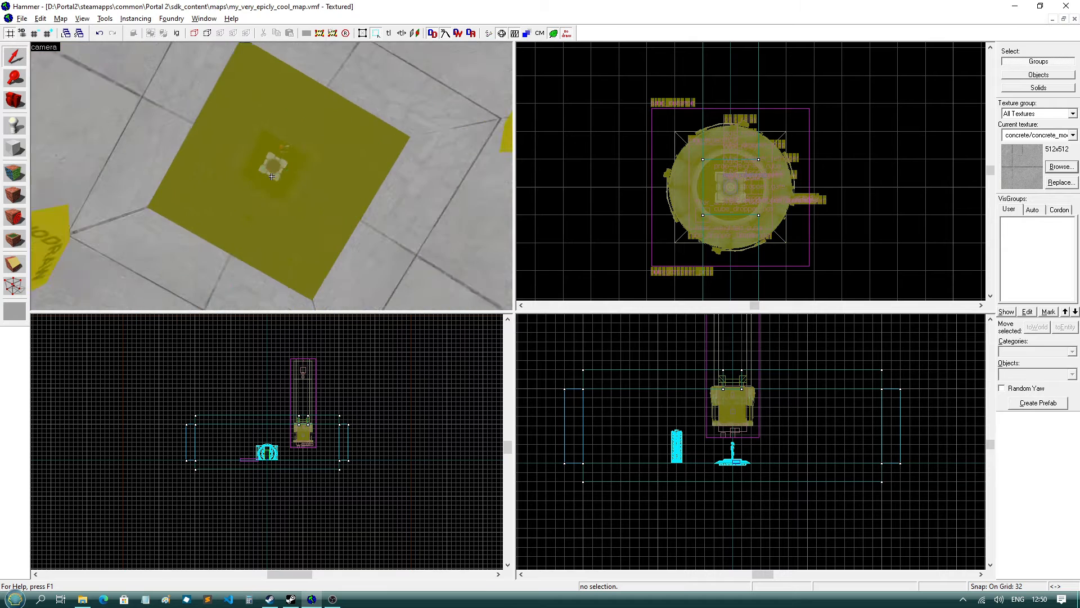
key("shift+e")
key("z")
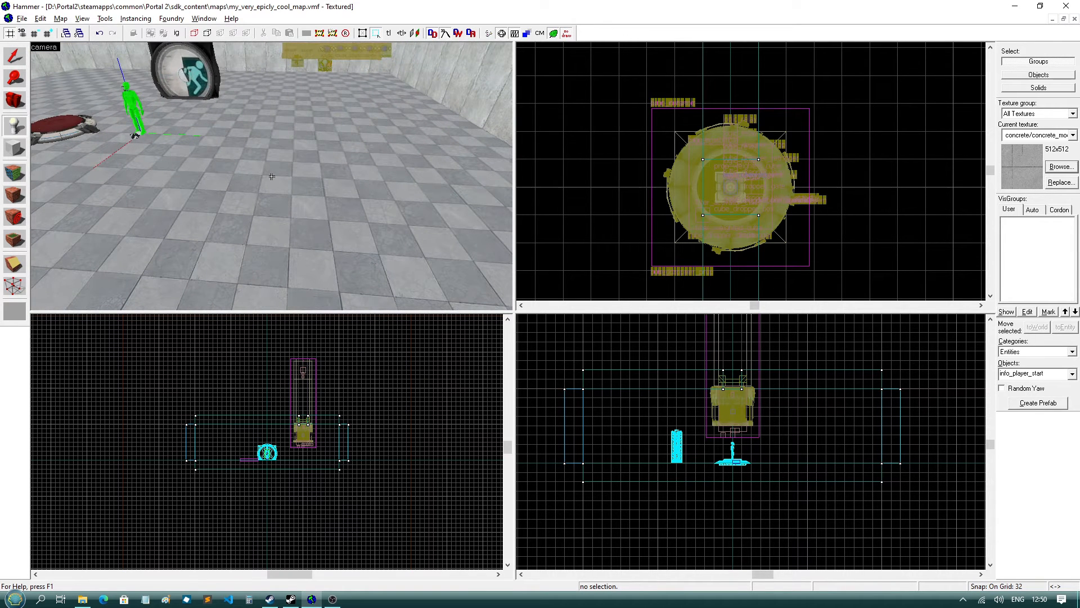
key("z")
left_click(275, 173)
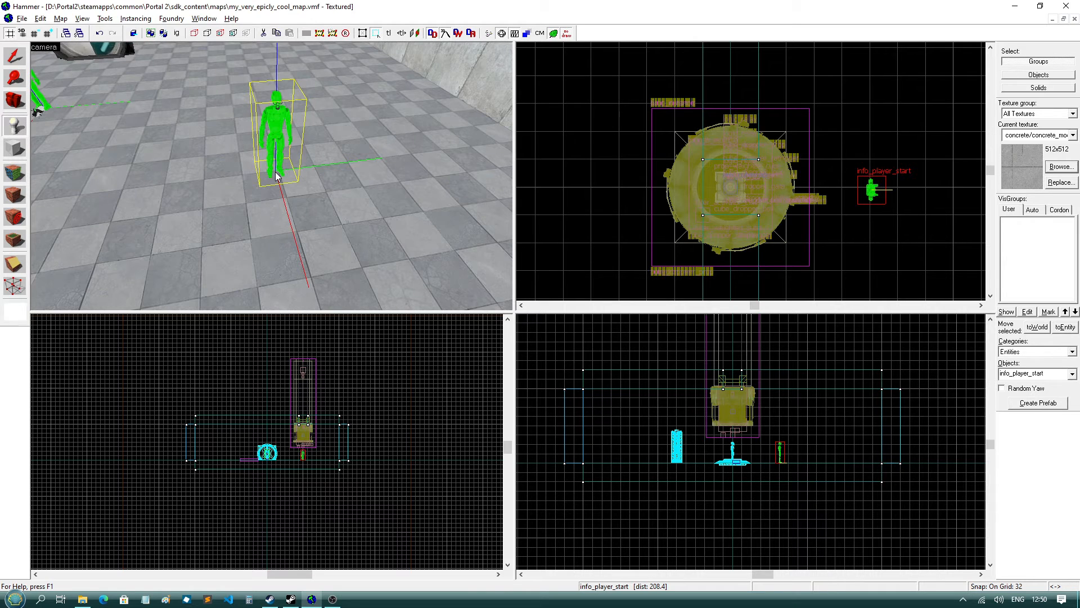
Change the class of the newly placed entity beside the dropper to prop_button
key("alt+Return")
left_click(394, 143)
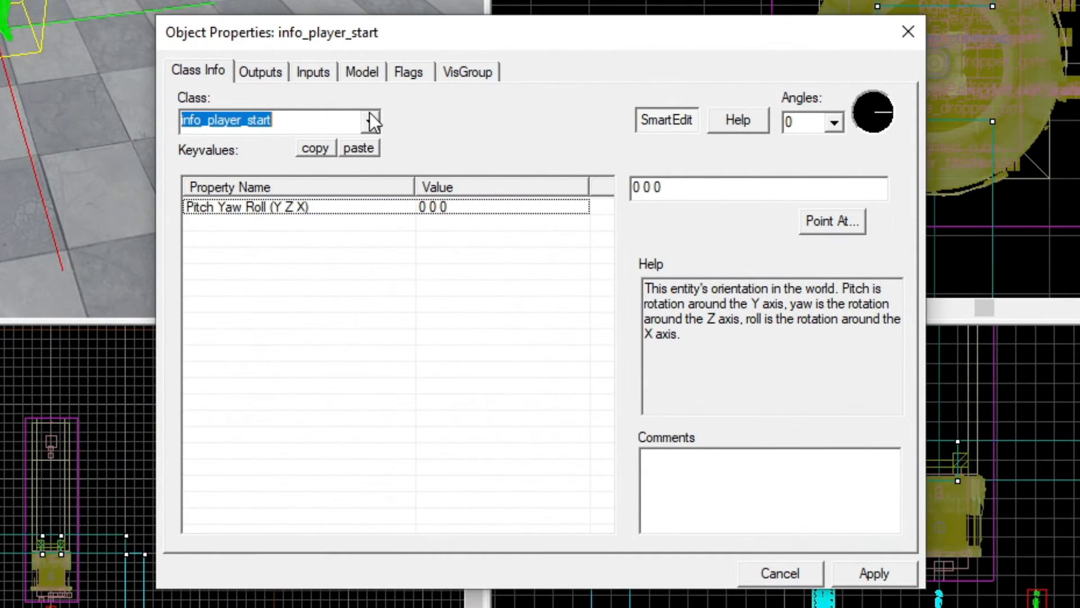
type("prop_bu")
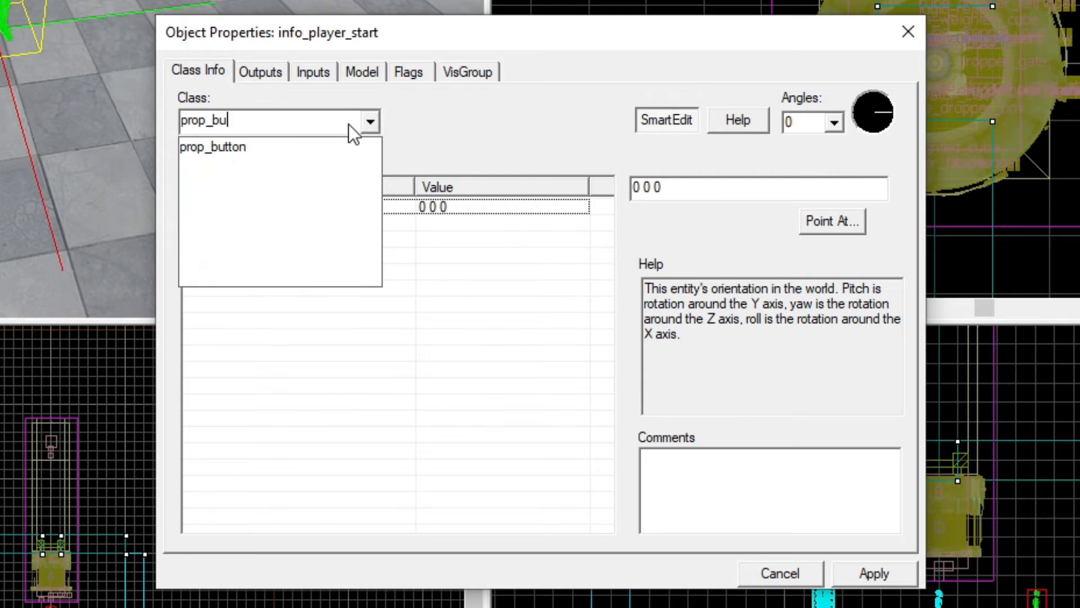
left_click(282, 147)
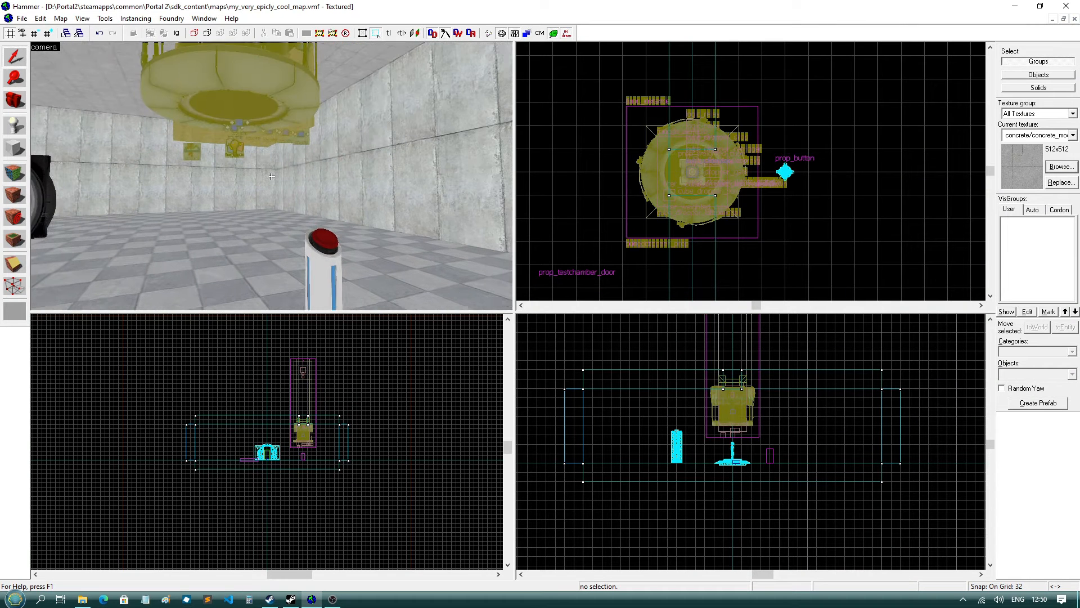
Add an OnPressed output to the button that targets box_dropper via instance:cube_dropper;Trigger
key("z")
double_click(322, 255)
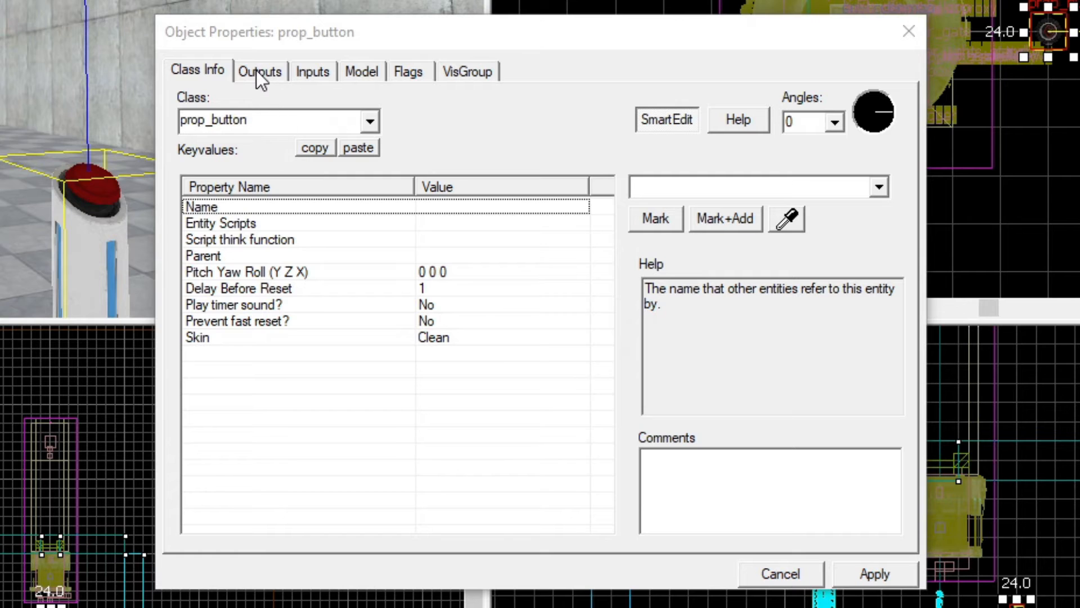
left_click(263, 72)
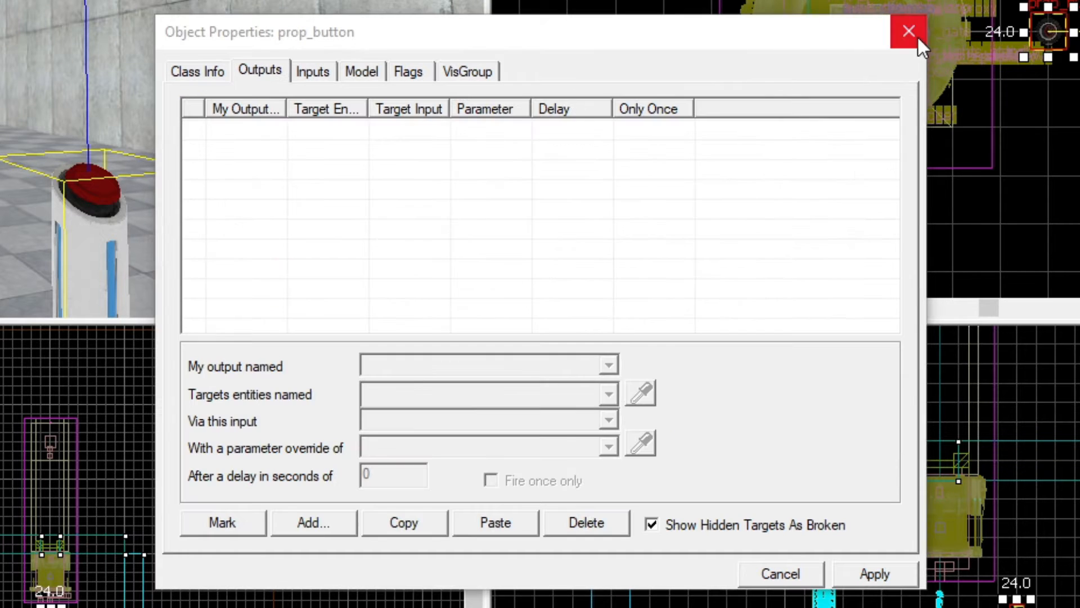
left_click(313, 526)
left_click(608, 365)
left_click(541, 400)
left_click(609, 395)
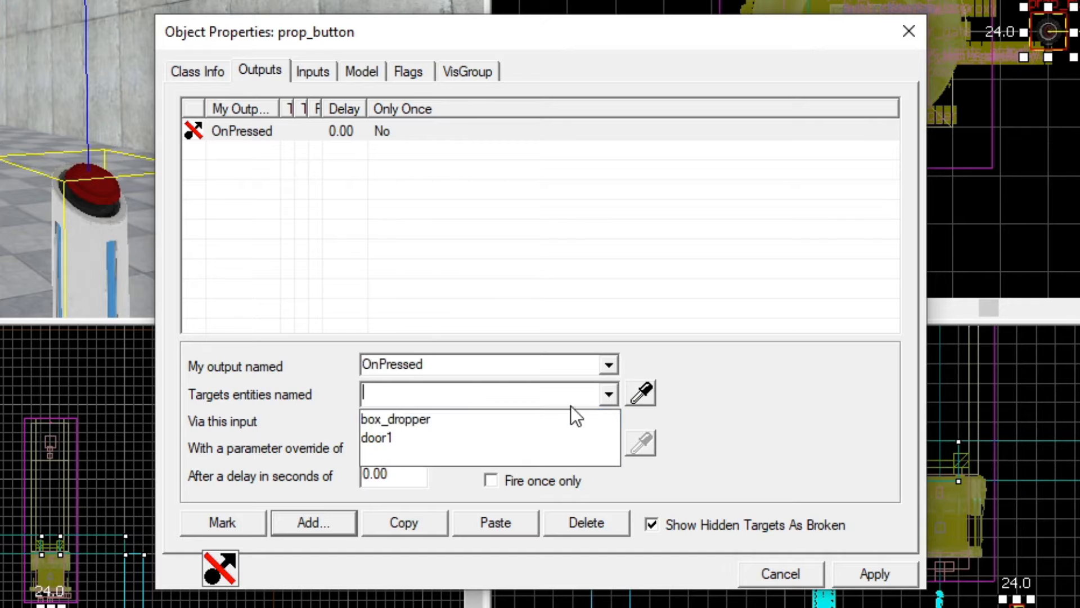
left_click(512, 419)
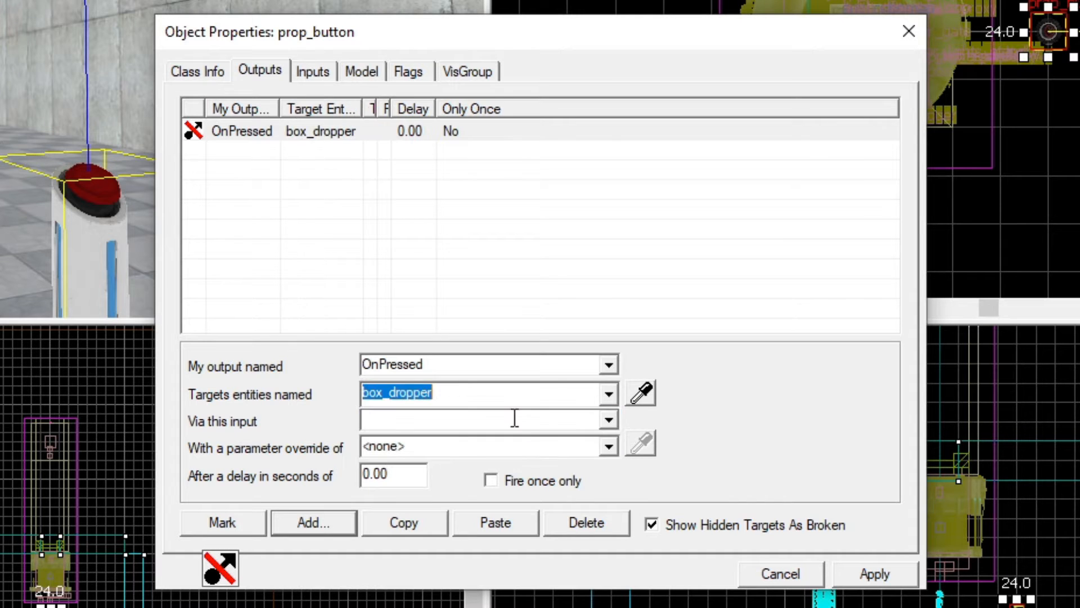
left_click(609, 420)
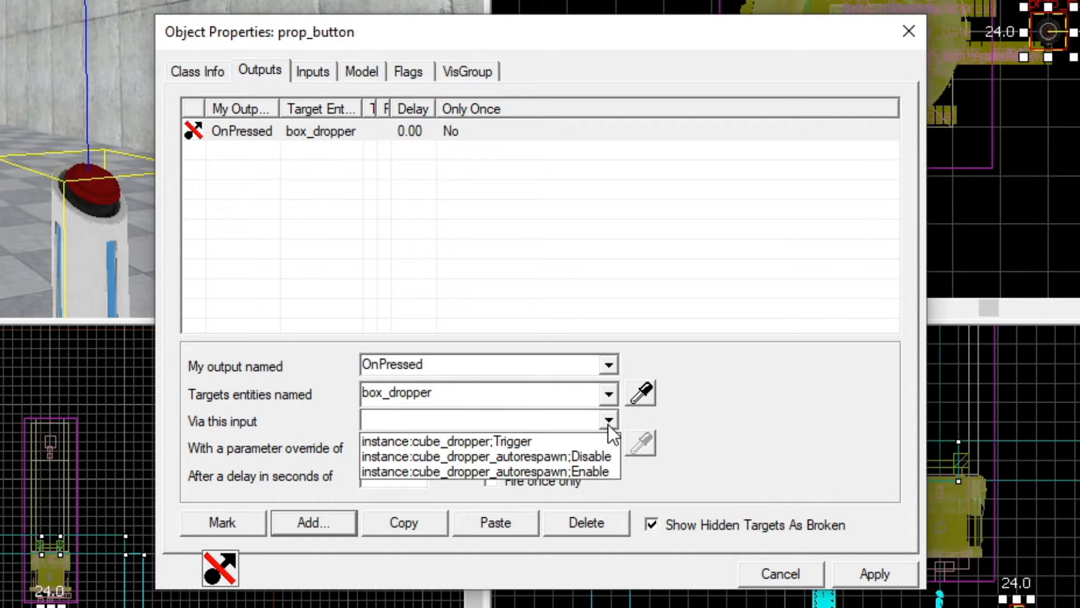
left_click(492, 443)
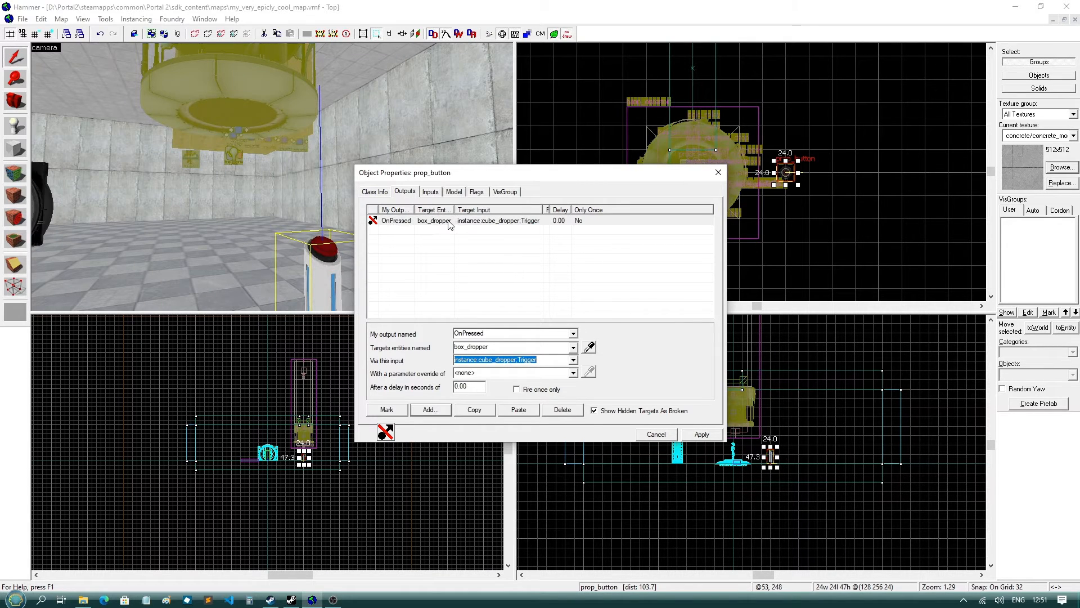
Examine the button, the exit door and the box dropper in the camera view from several angles
left_click(220, 120)
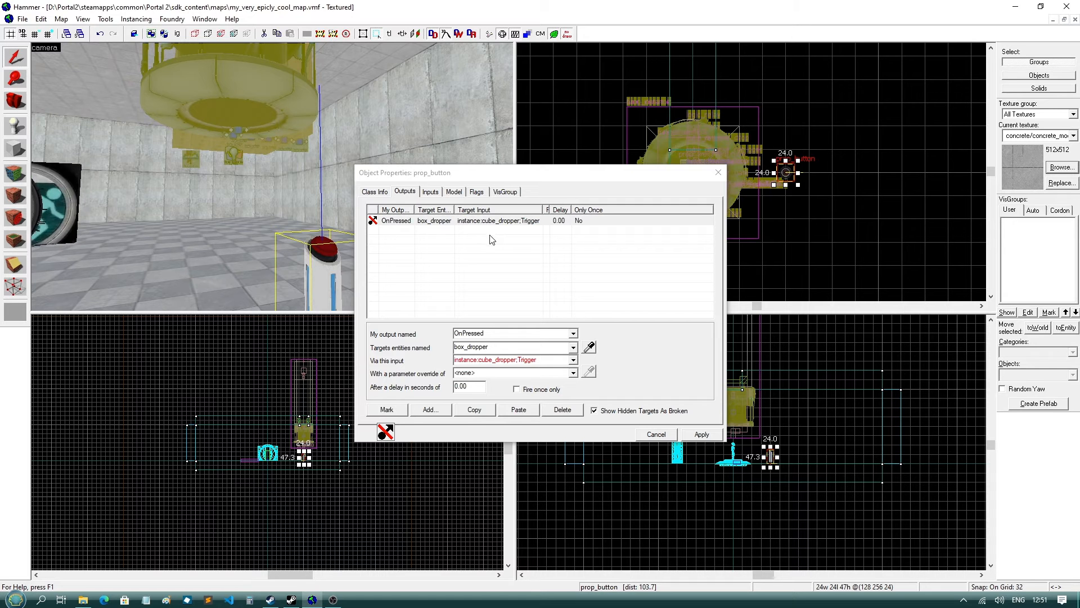
left_click(482, 221)
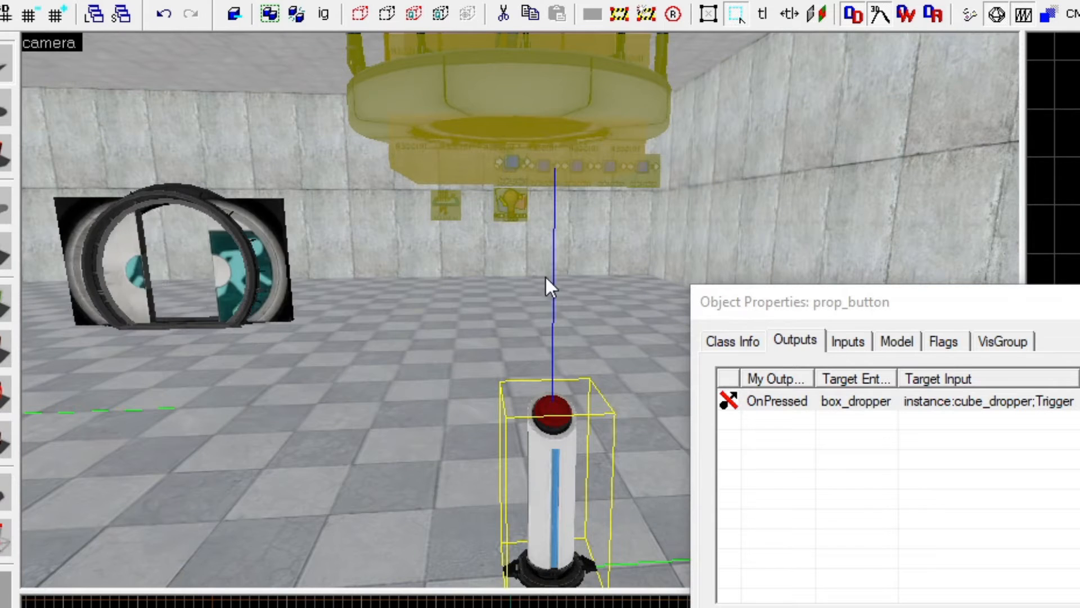
key("z")
key("z")
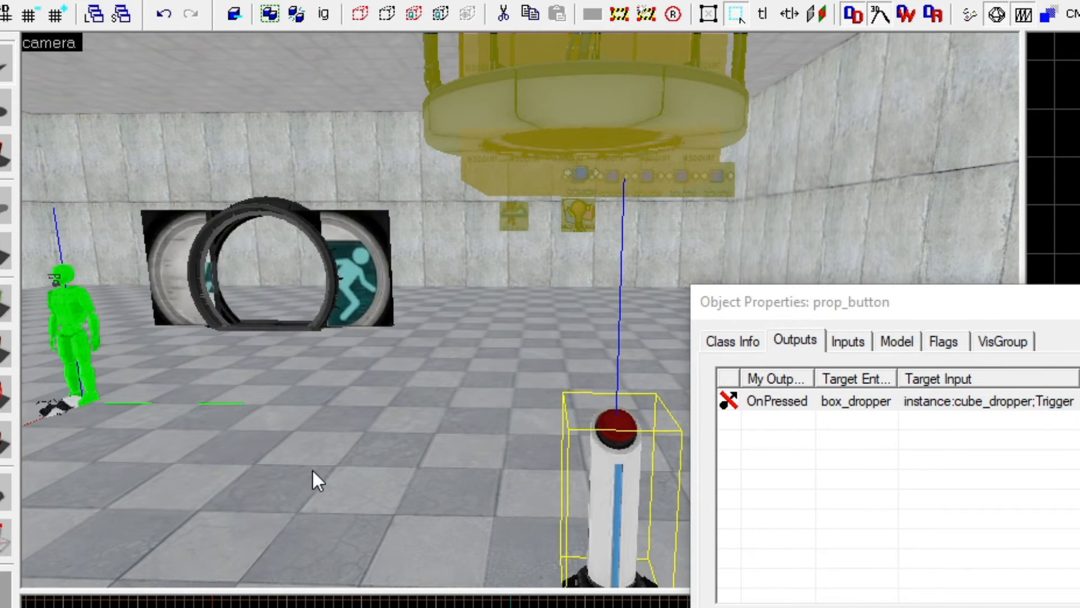
key("z")
key("z")
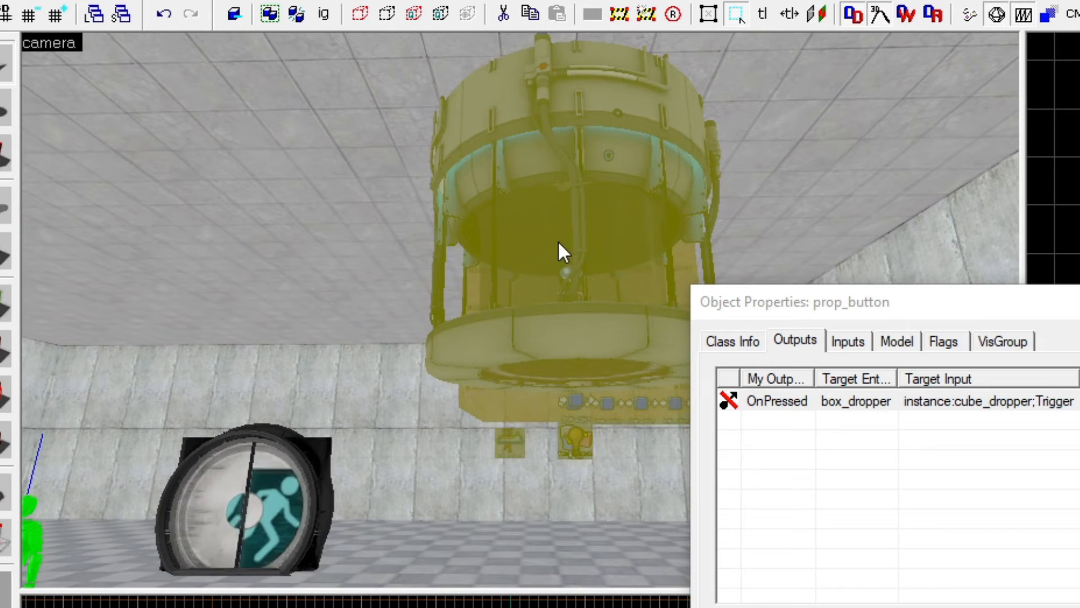
key("z")
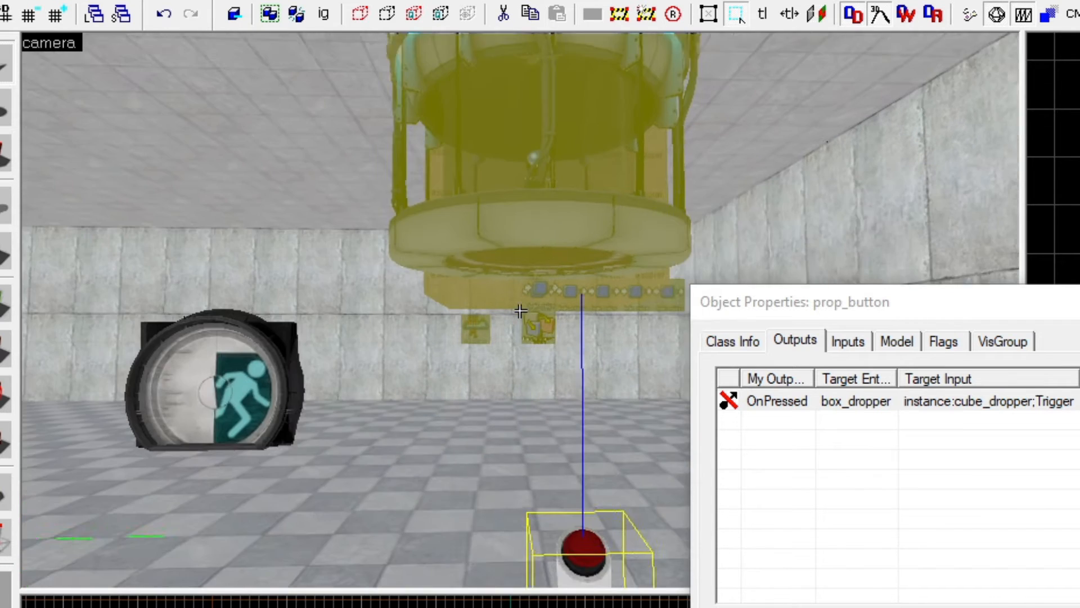
key("z")
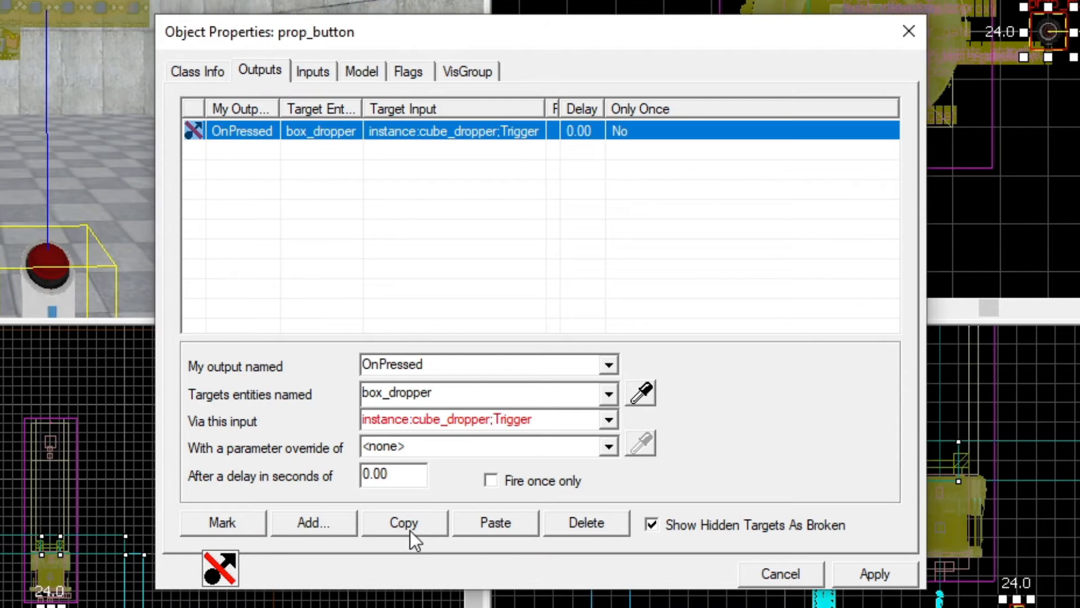
Duplicate the button's OnPressed output, set the copy's input to instance:cube_dropper_autorespawn;Enable, and close the properties
left_click(411, 531)
left_click(487, 529)
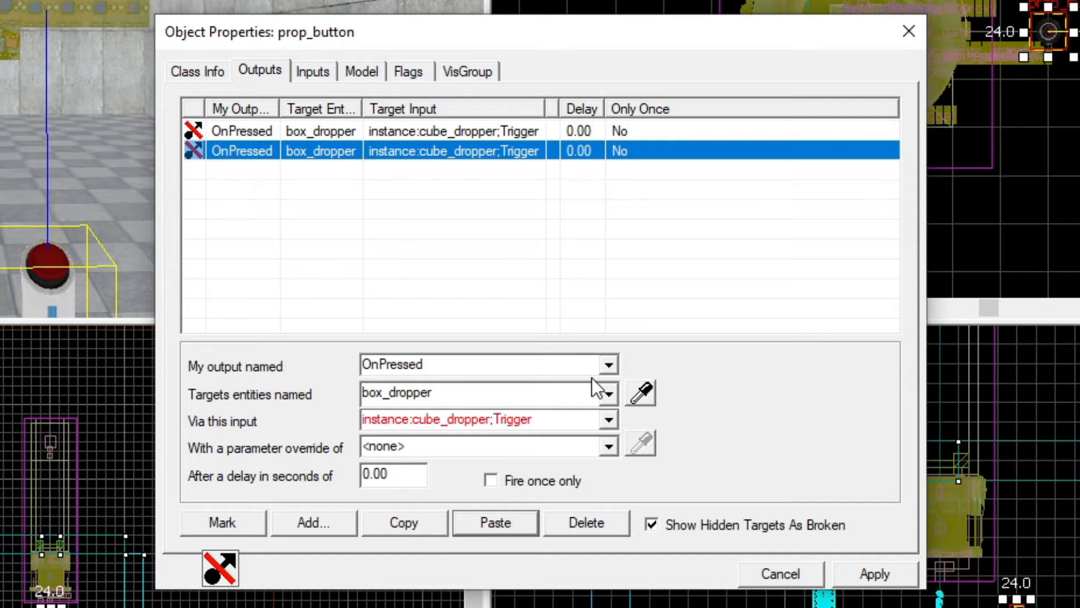
left_click(609, 419)
left_click(571, 474)
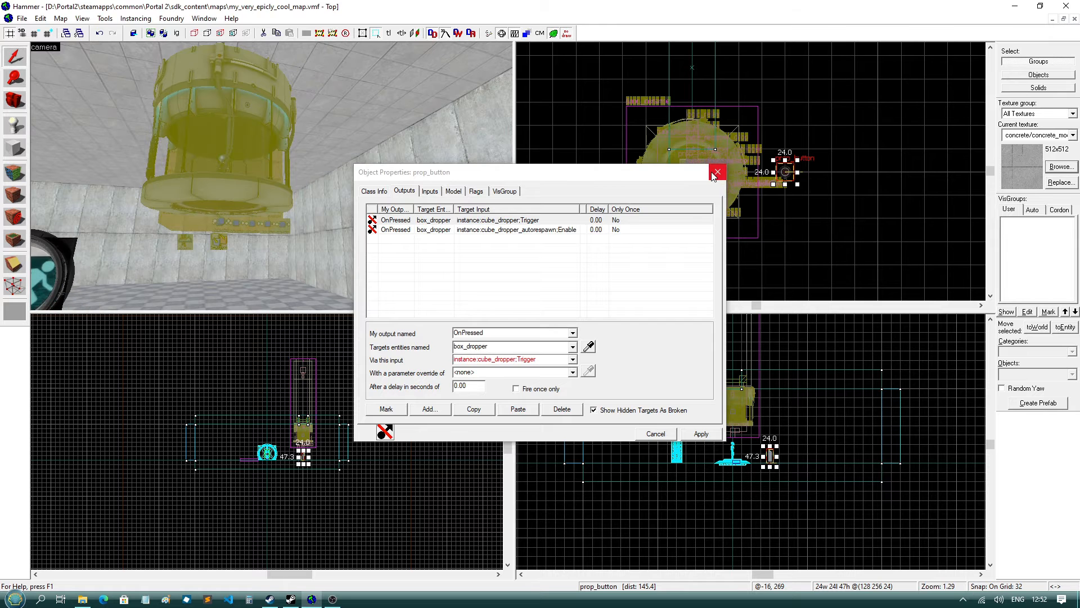
left_click(909, 32)
left_click(882, 226)
key("z")
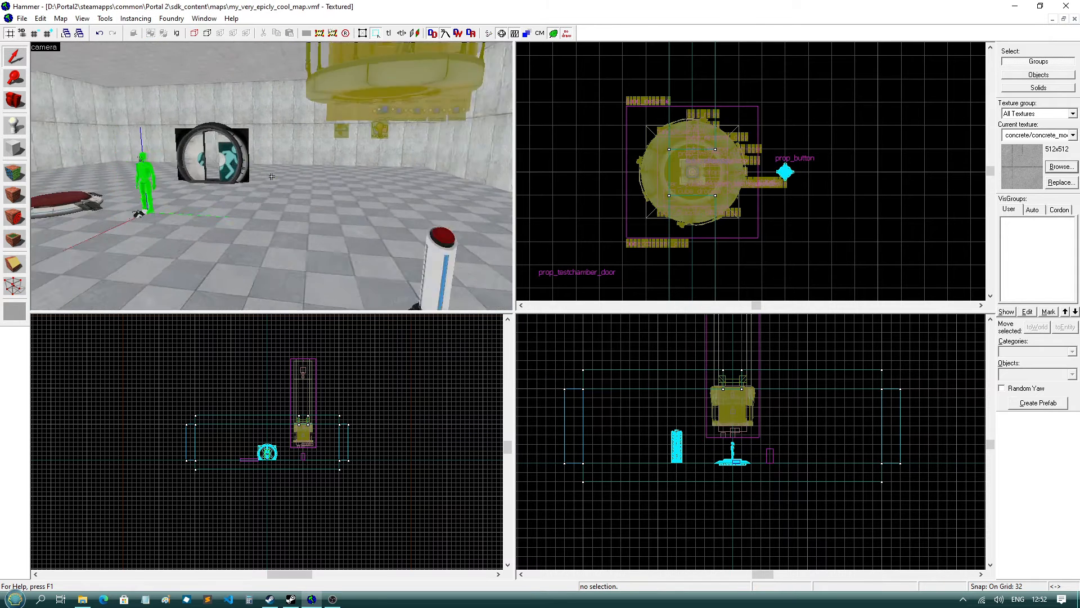
Run the map in Portal 2 and look around the chamber at the dropper, the exit door and both buttons
key("z")
key("F9")
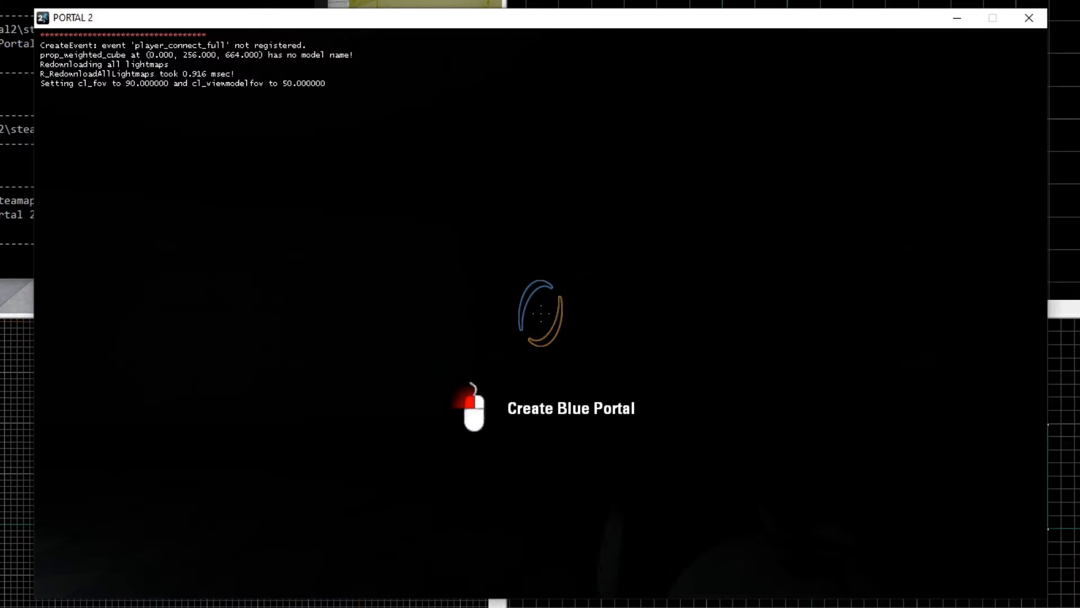
key("s")
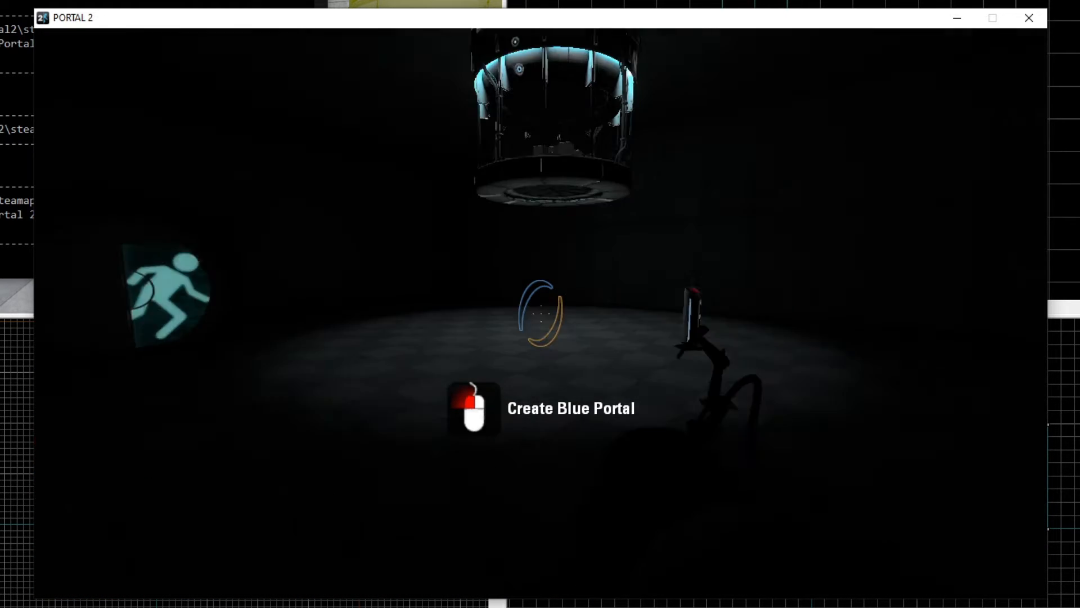
key("d")
key("s")
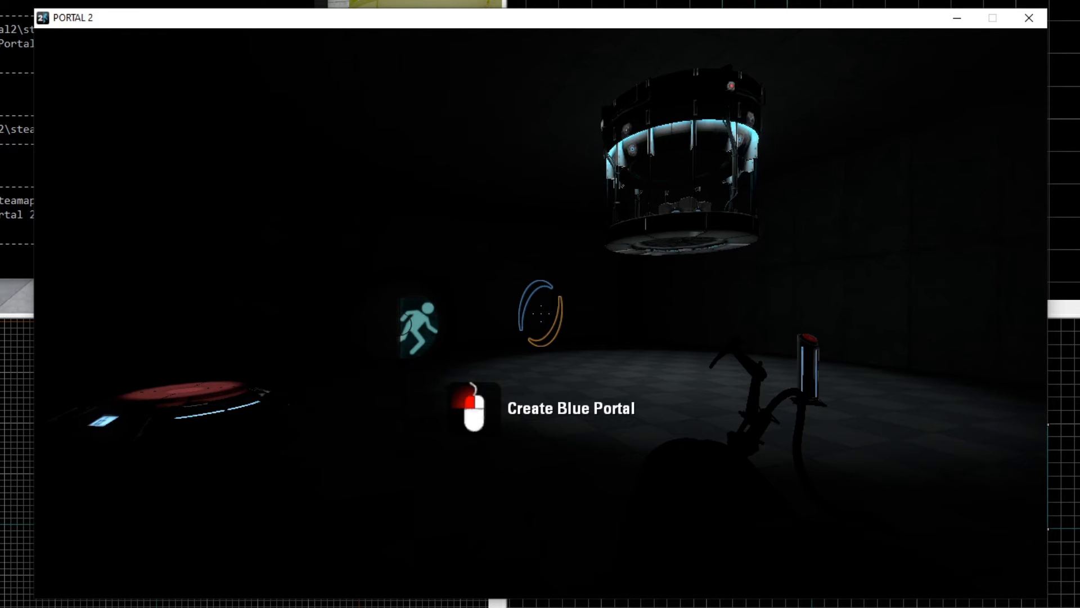
key("w")
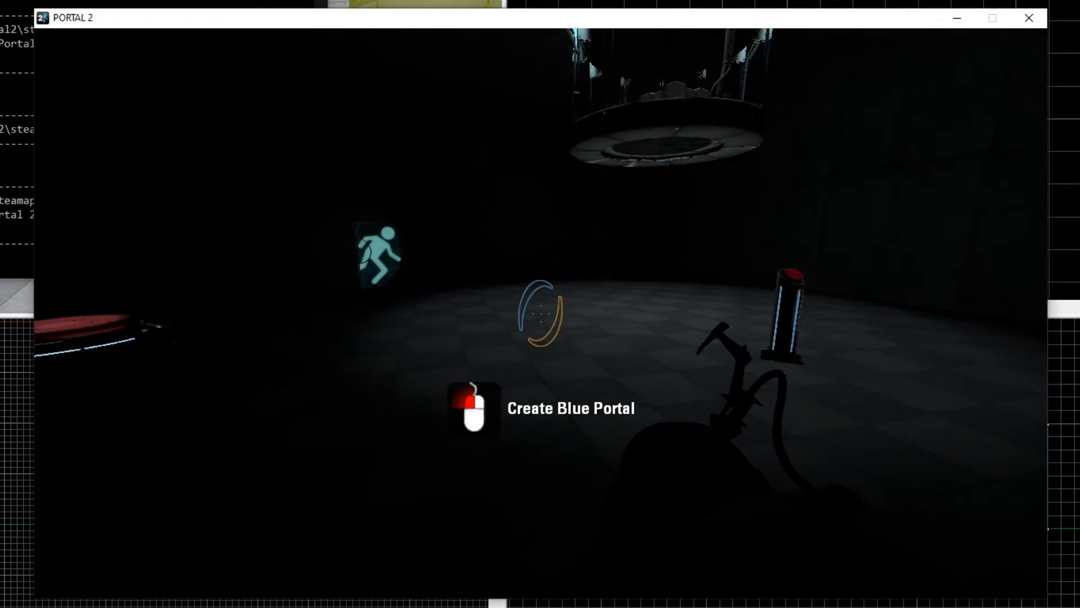
key("s")
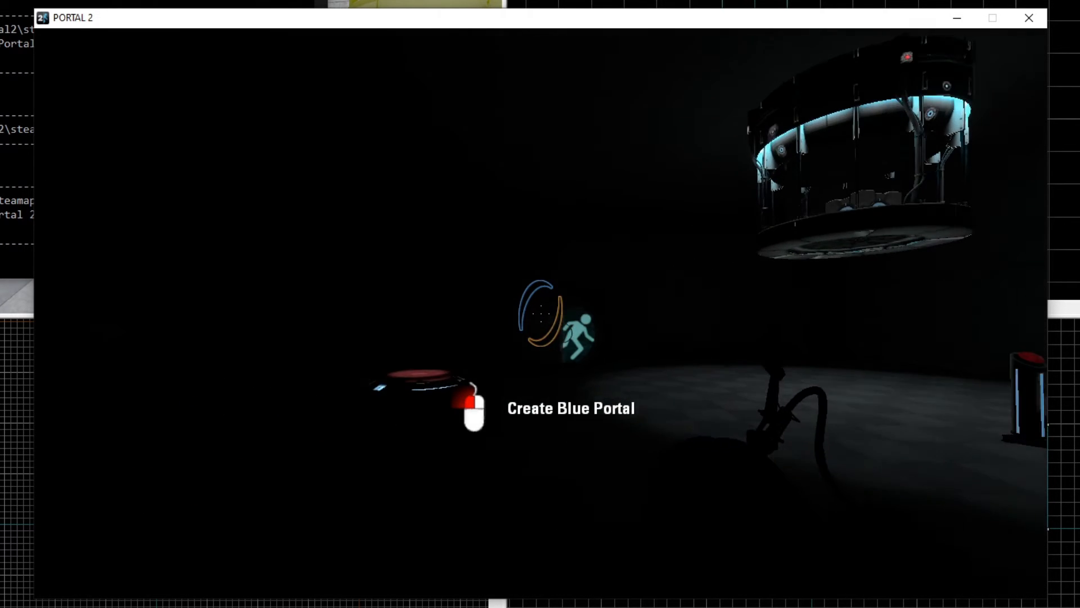
Enable full-bright rendering in the game with the console command mat_fullbright 1, and return to the game
key("grave")
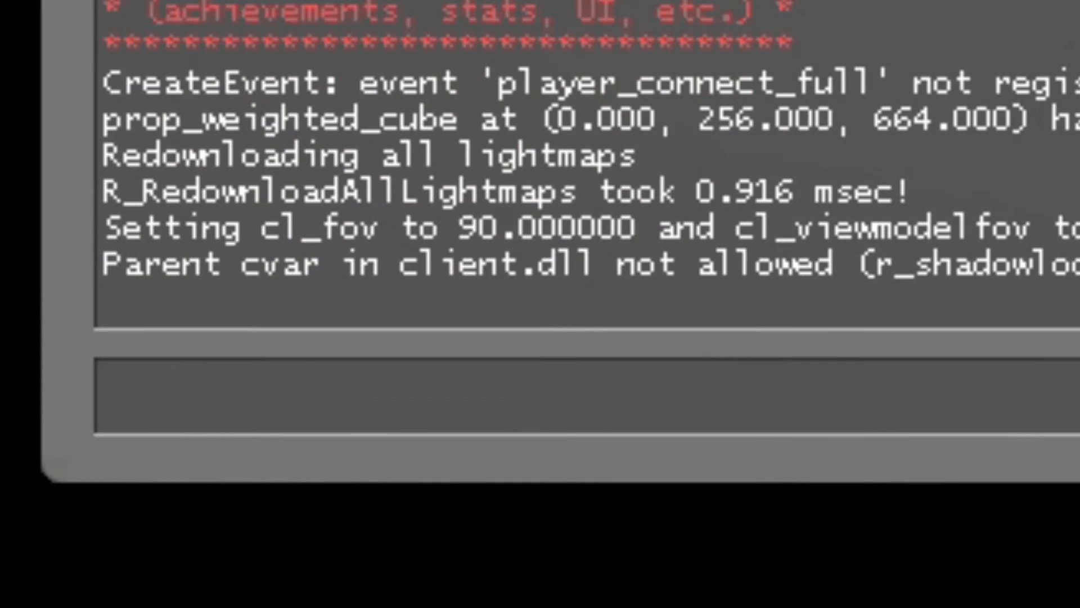
type("mat_fullbright ")
type("1")
key("Return")
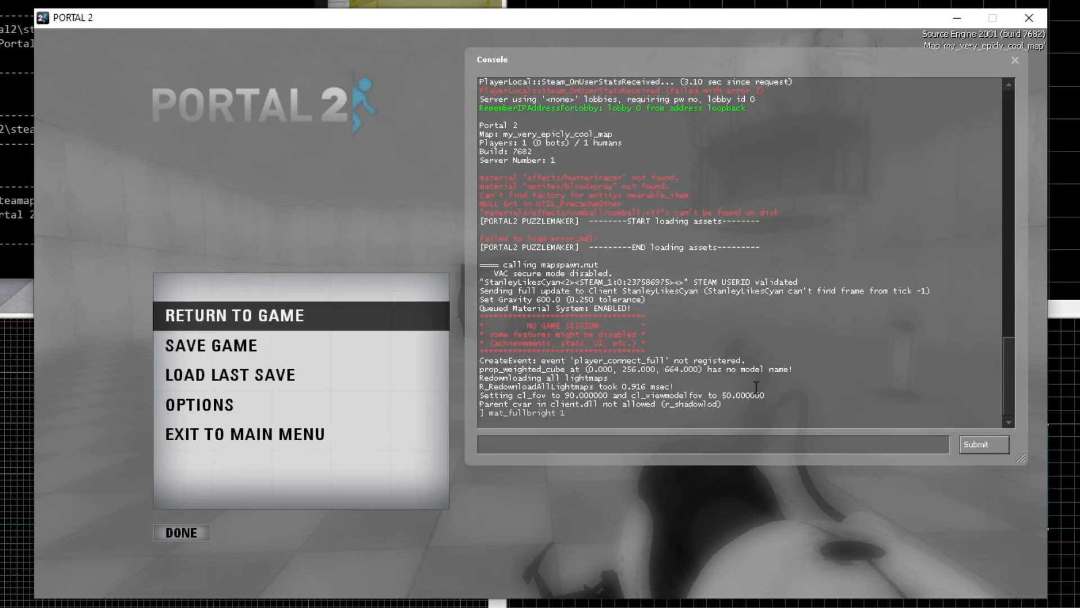
key("Escape")
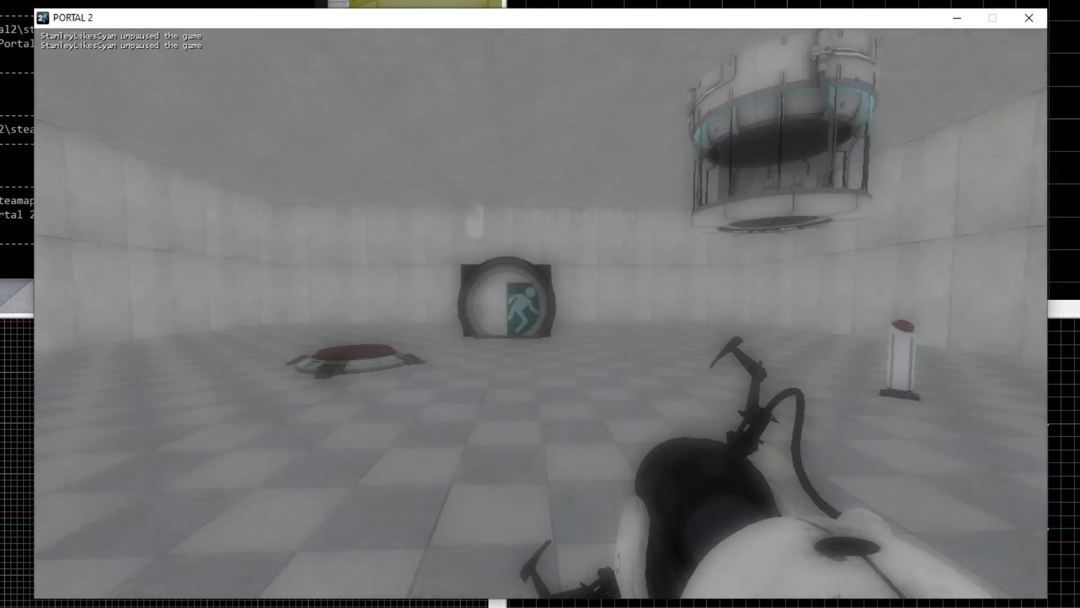
Test the chamber by activating the pedestal button, picking up the dropped cube and placing it on the floor button
key("w")
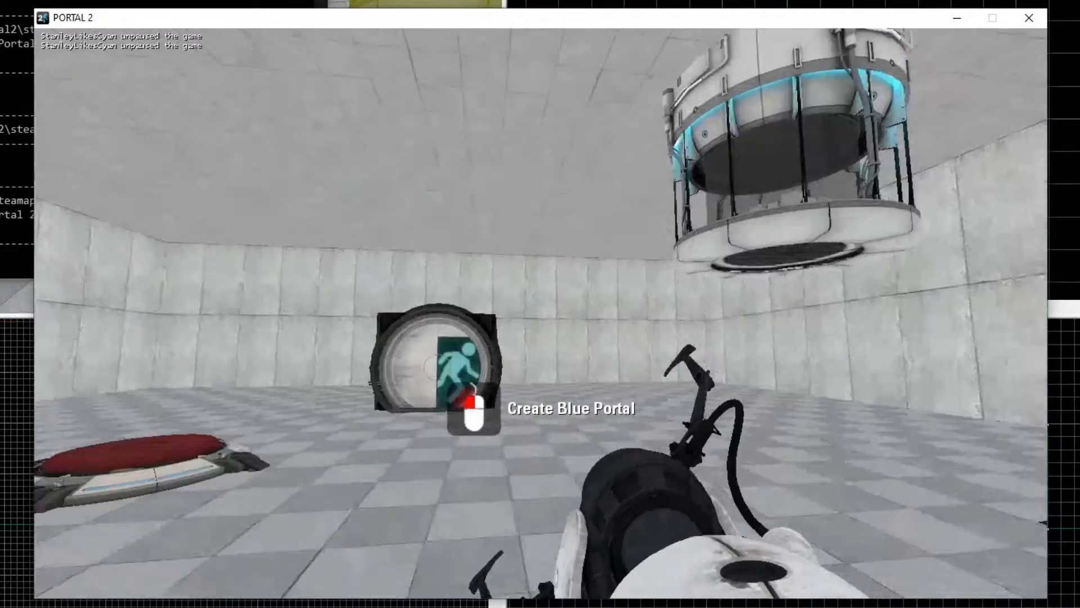
key("e")
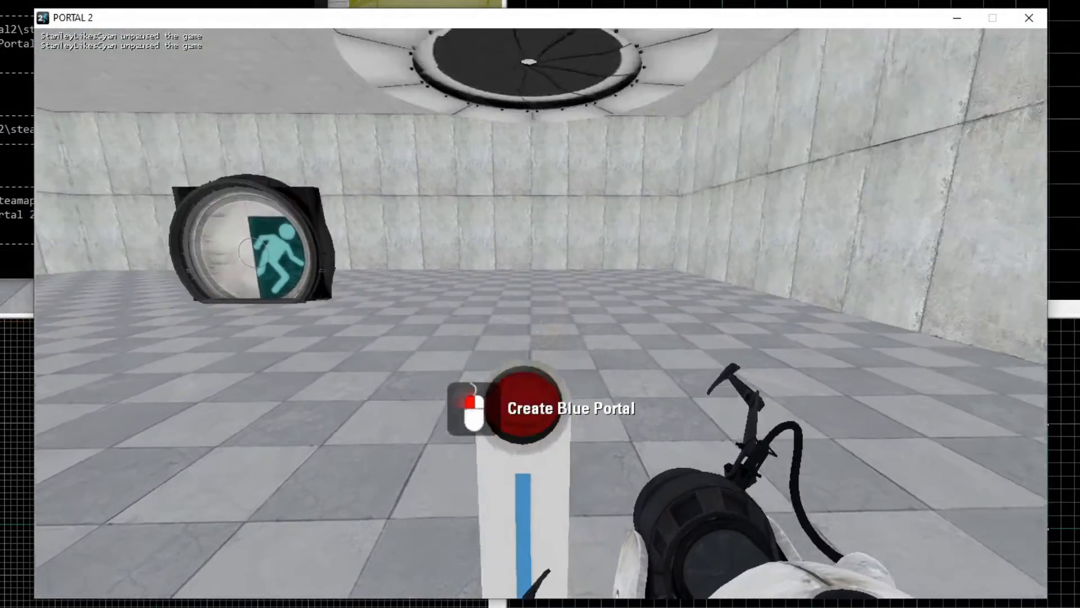
key("w")
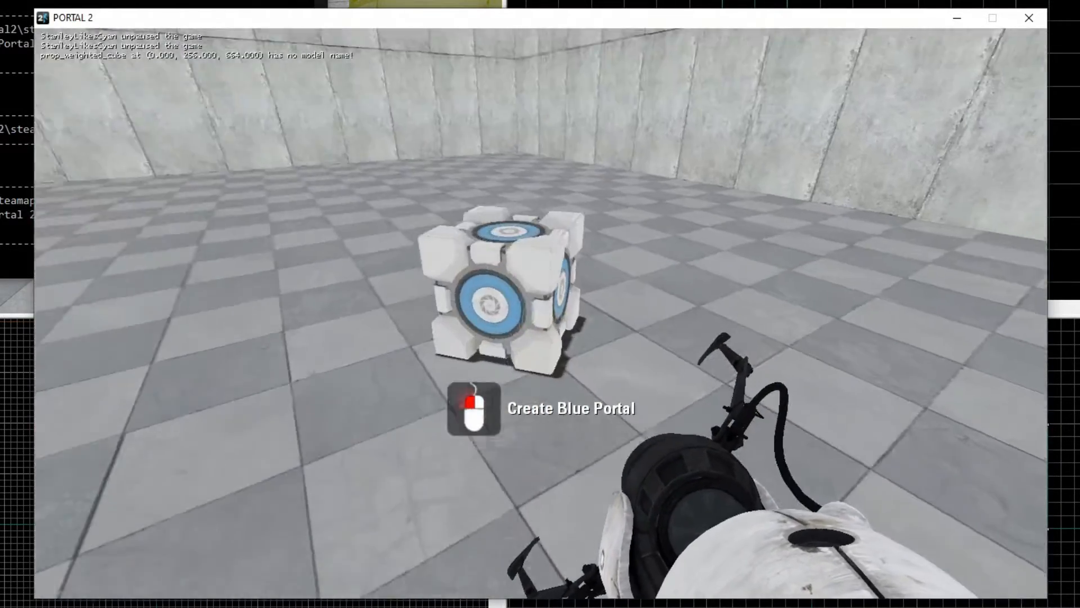
key("e")
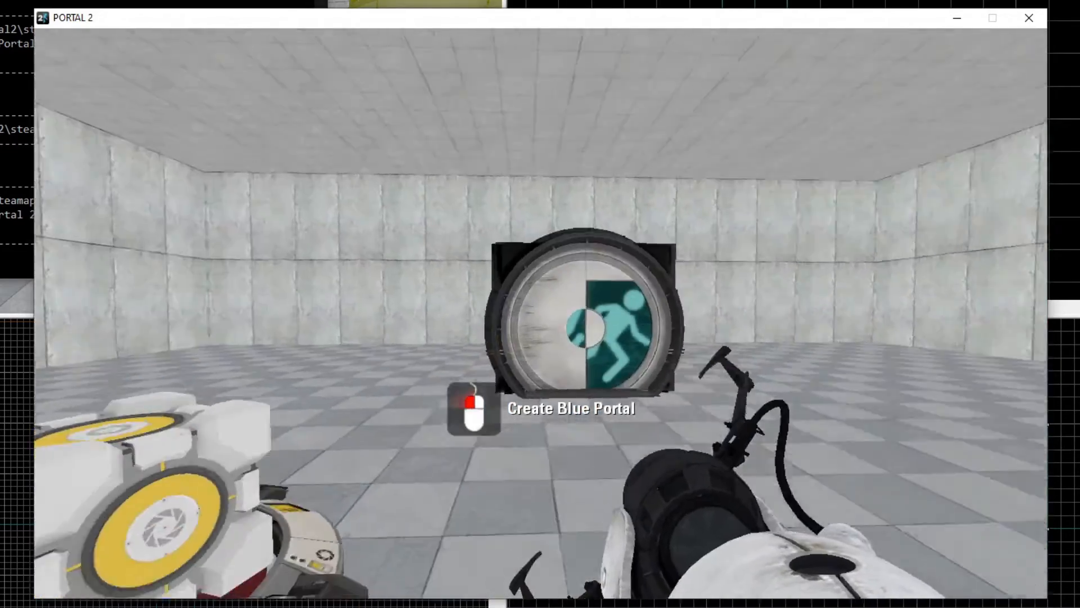
Examine the ceiling cube dropper and the cube in the running game from several positions
key("s")
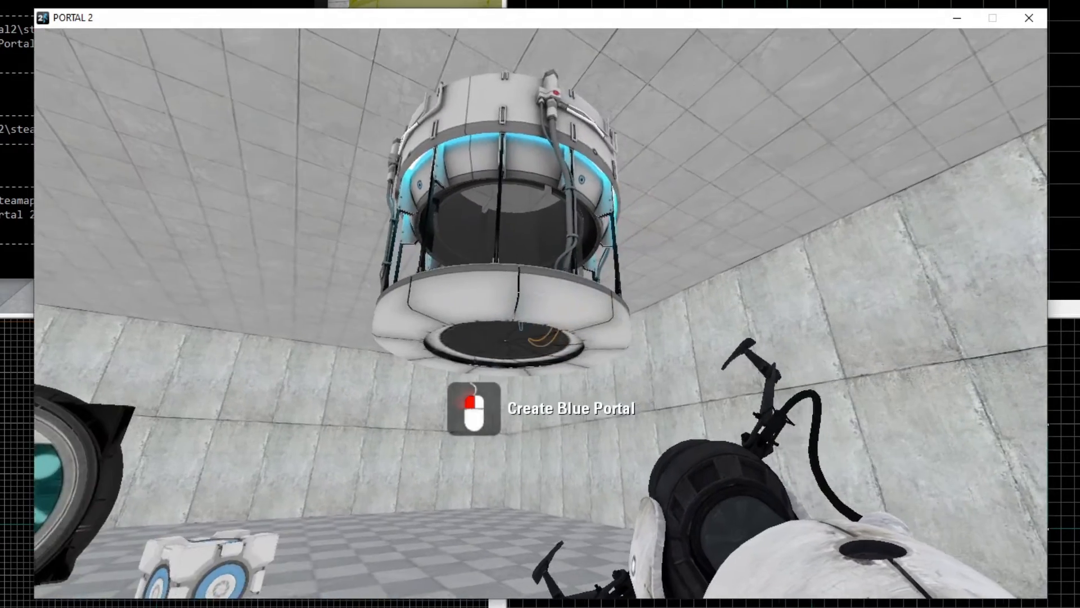
key("s")
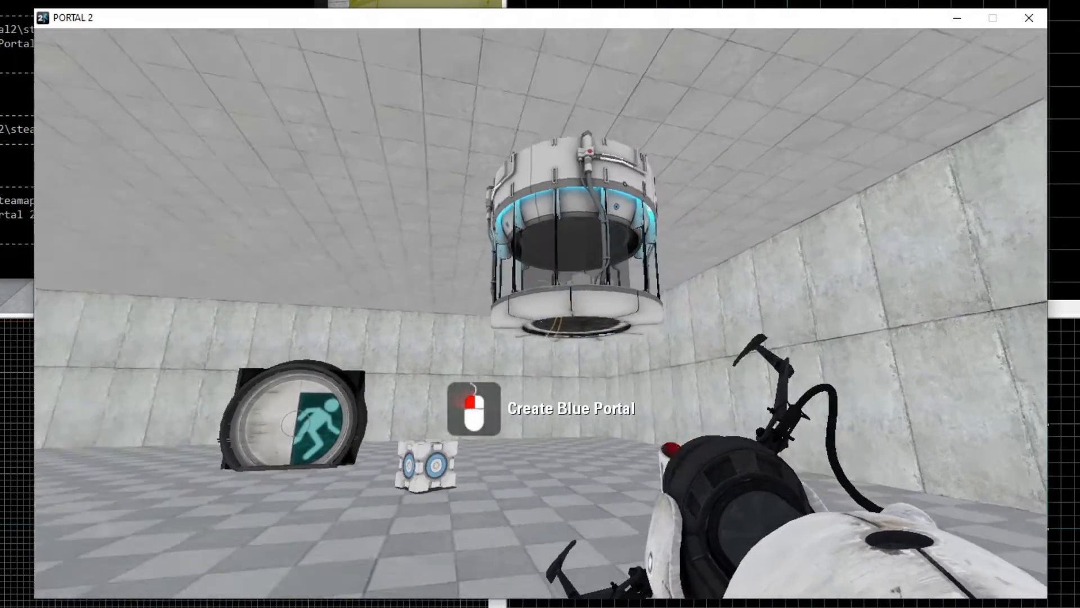
key("a")
key("d")
key("w")
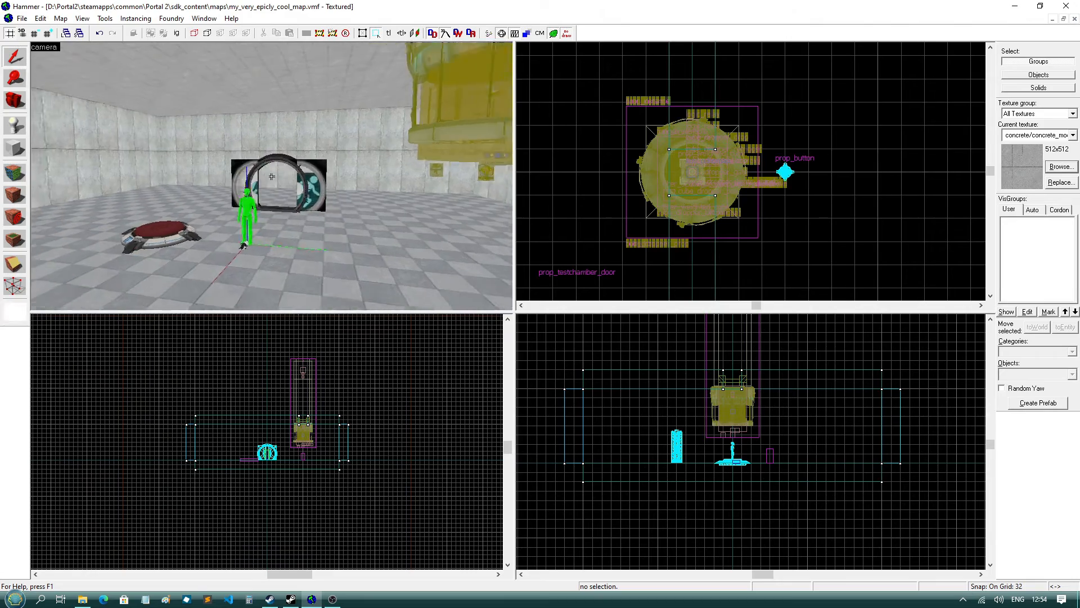
Place a new entity in Hammer on the chamber floor, beside the floor button on the side away from the dropper
key("z")
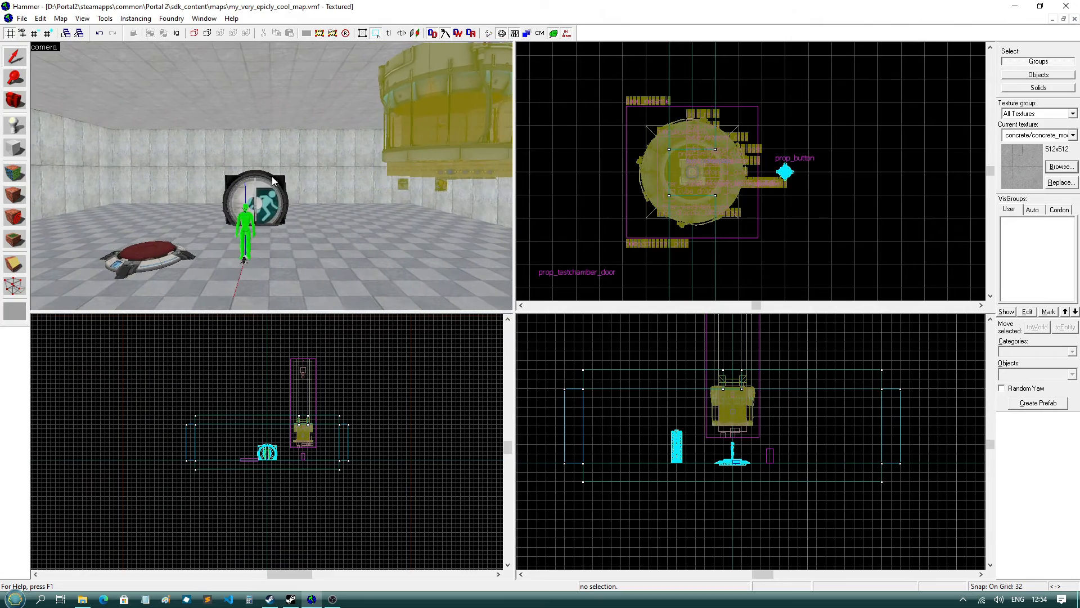
key("z")
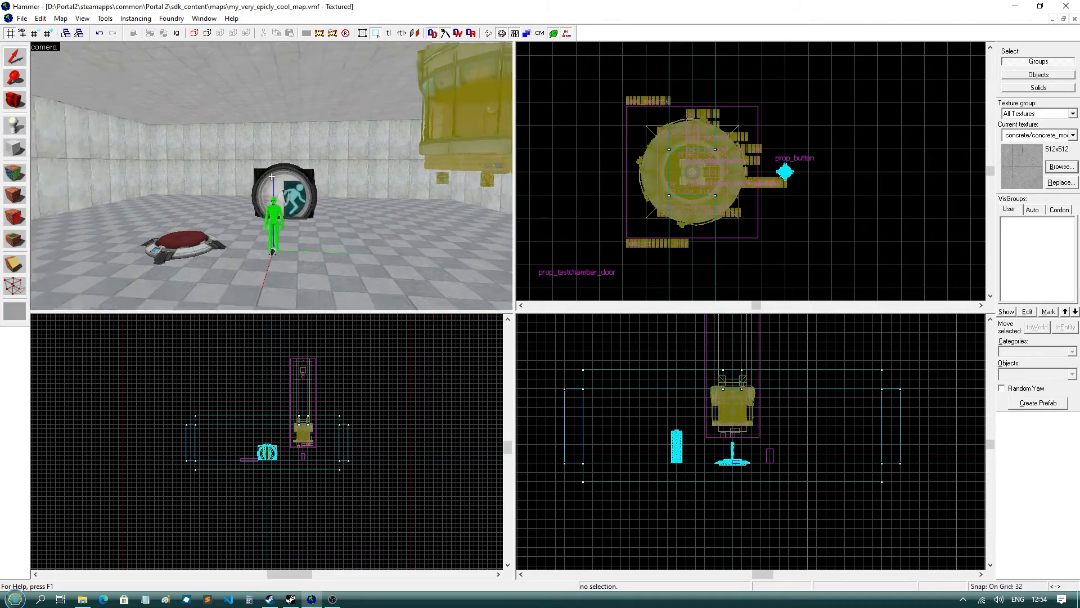
key("a")
key("z")
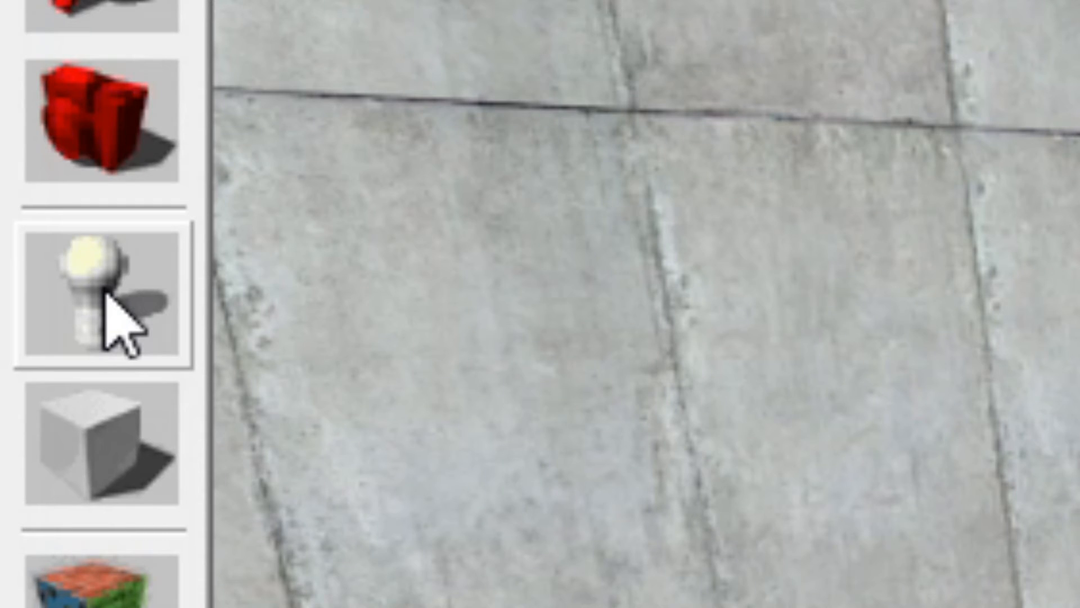
left_click(105, 292)
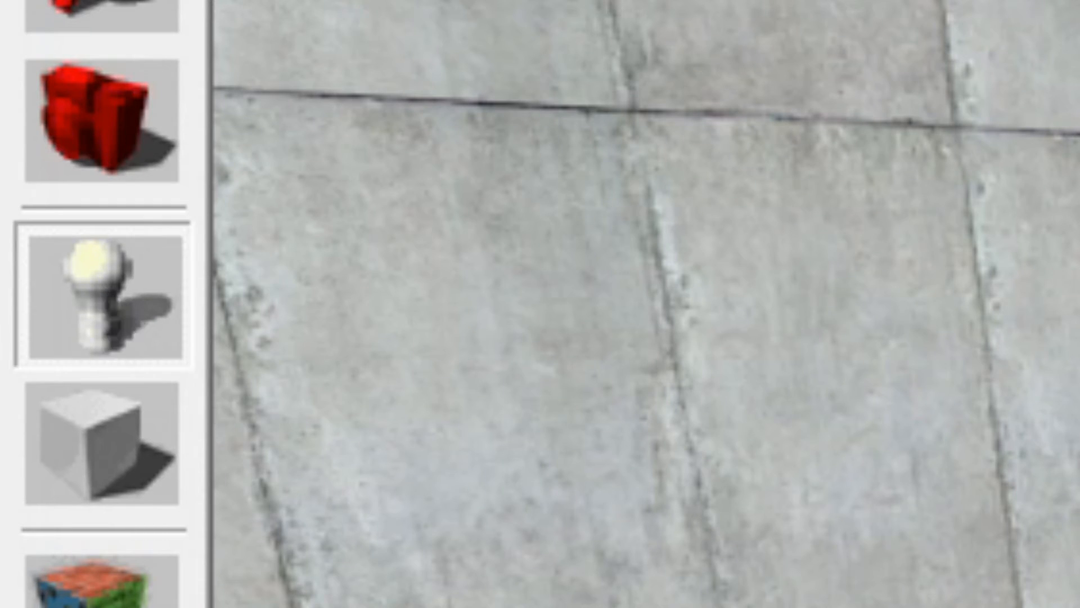
left_click(492, 364)
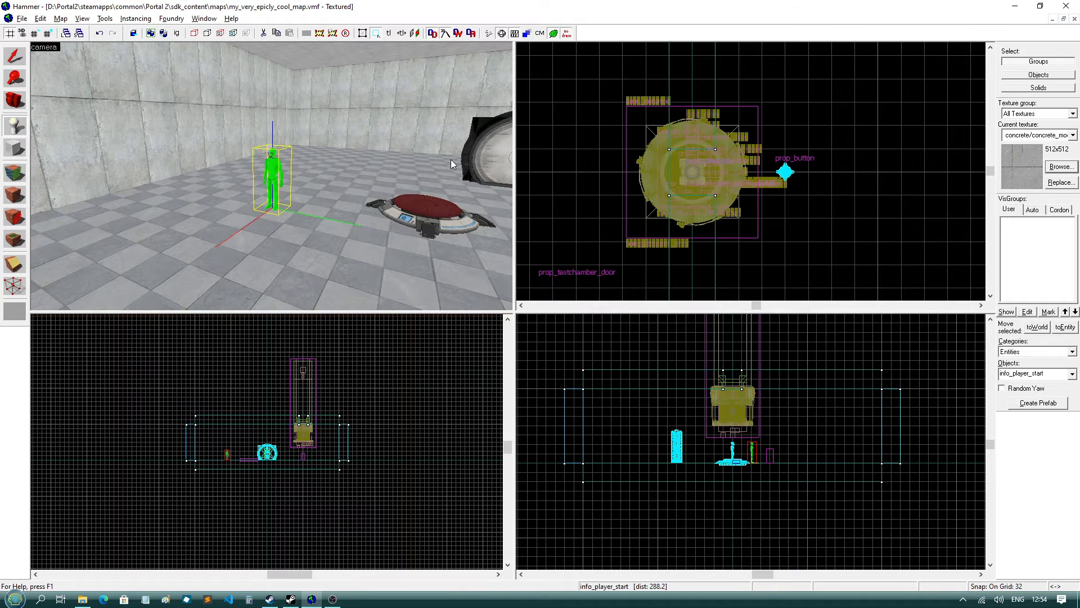
Change the class of the new info_player_start entity to func_instance and apply it
key("alt+Return")
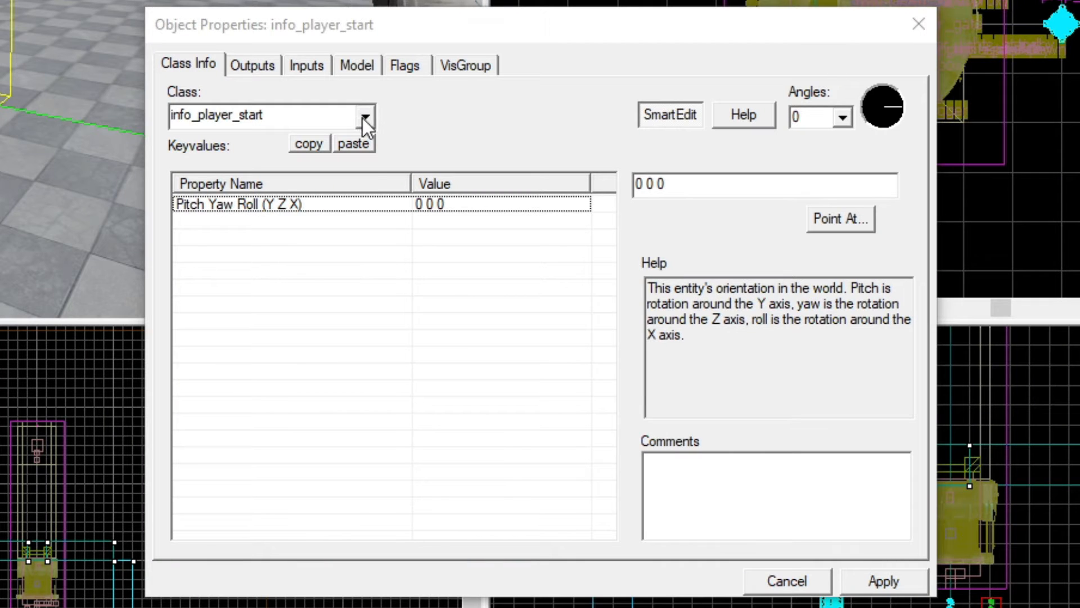
left_click(365, 118)
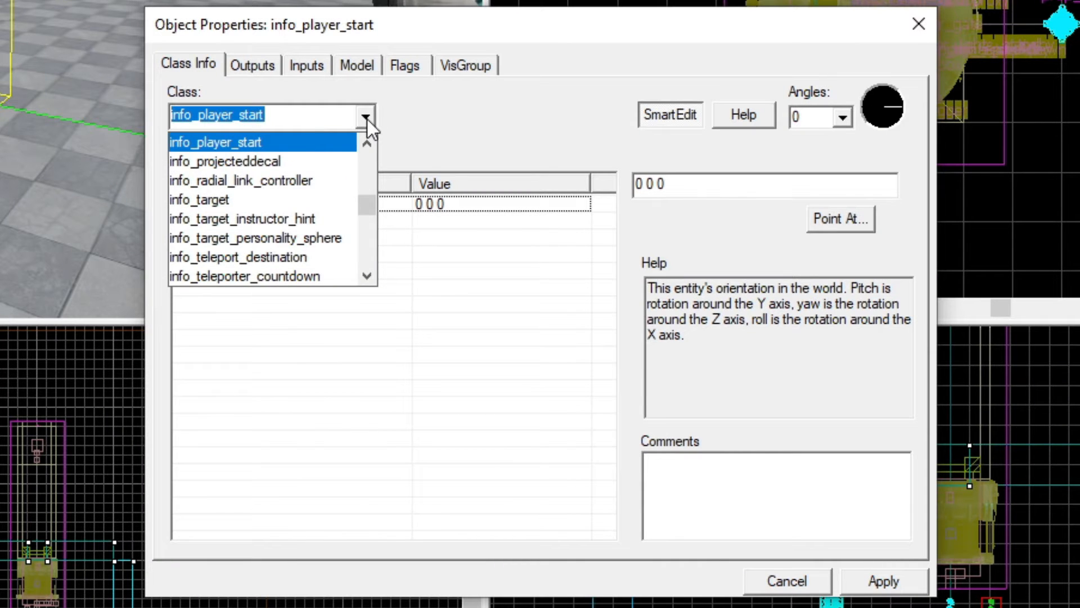
type("func_in")
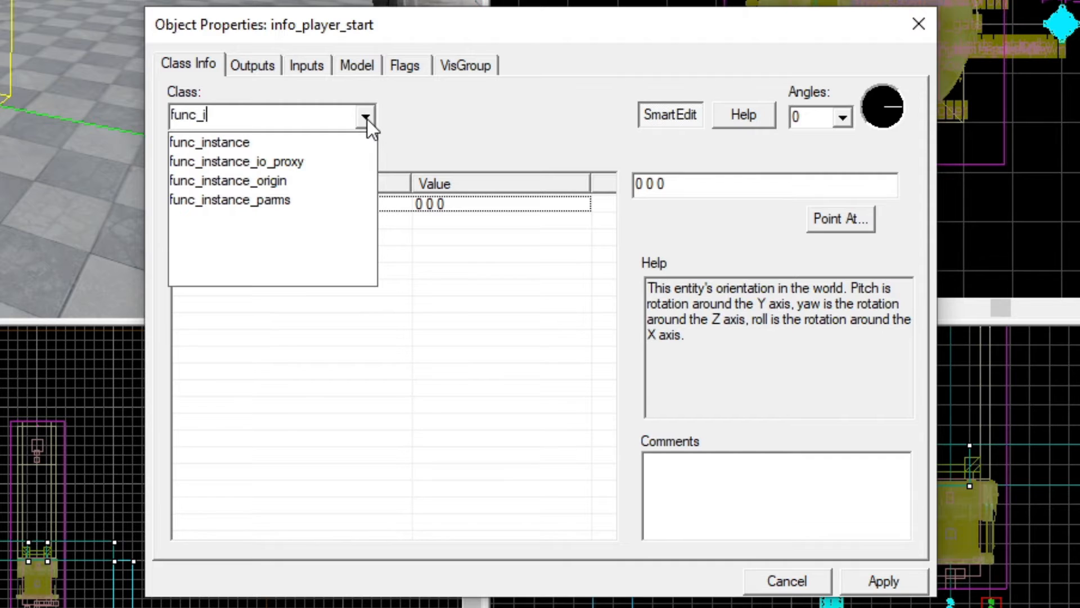
left_click(880, 583)
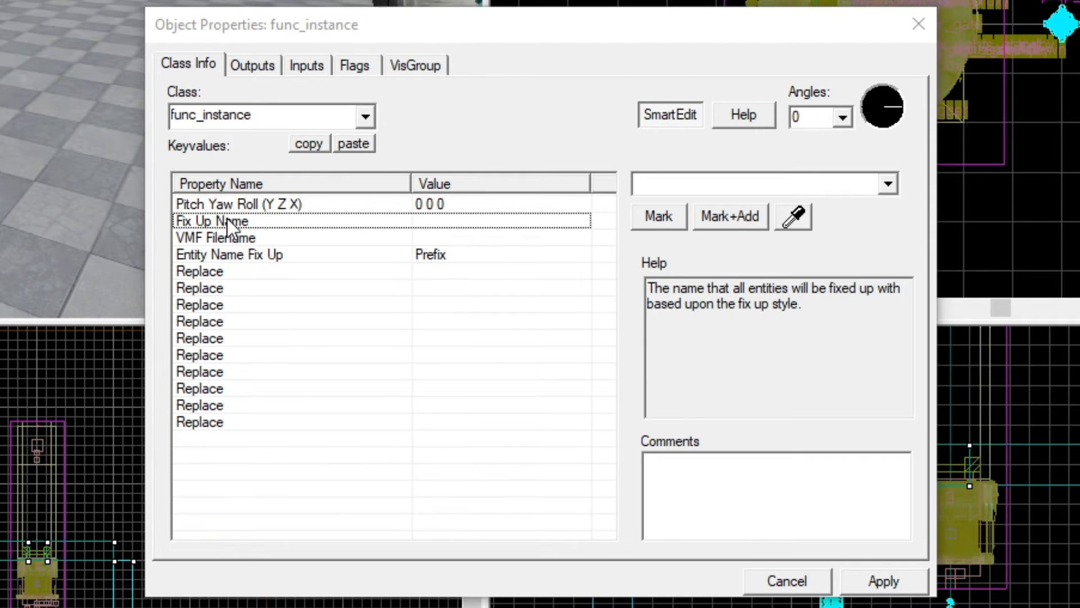
Set the instance's Fix Up Name to fizzler_grid
left_click(227, 220)
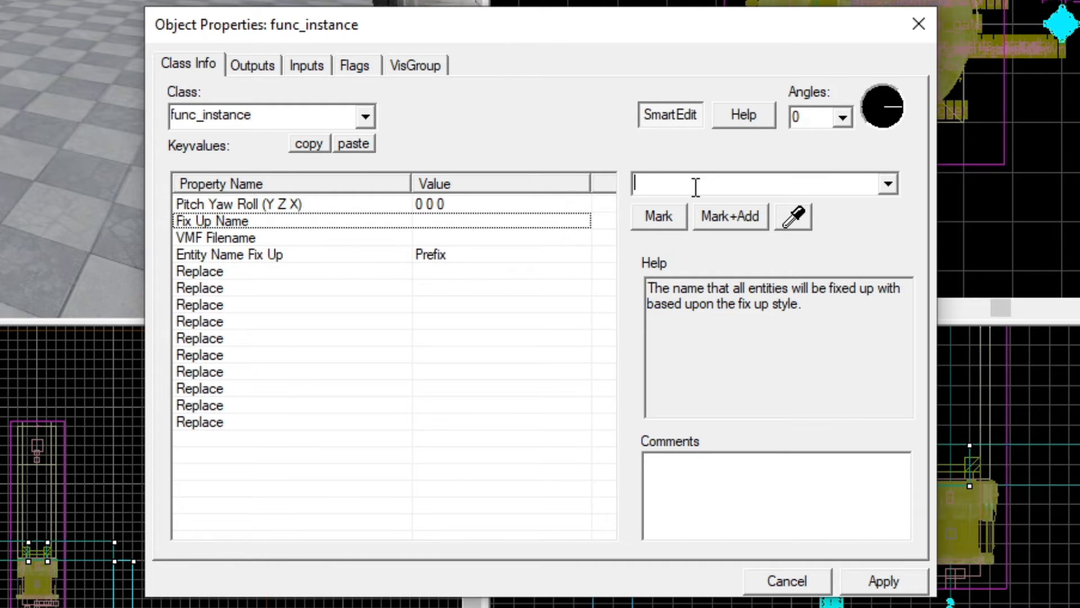
type("fiz")
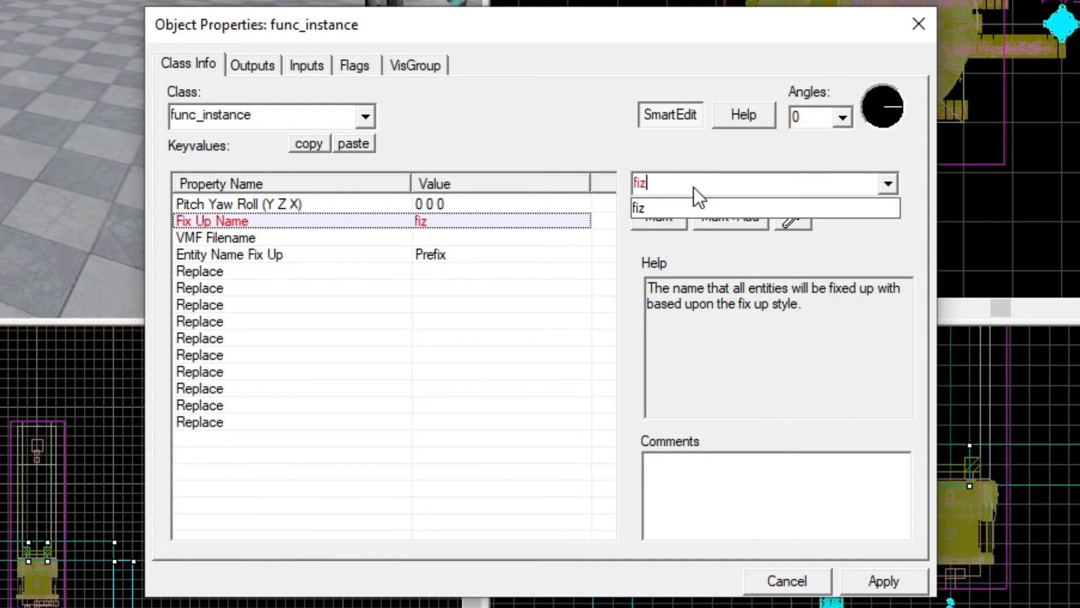
type("zler_g")
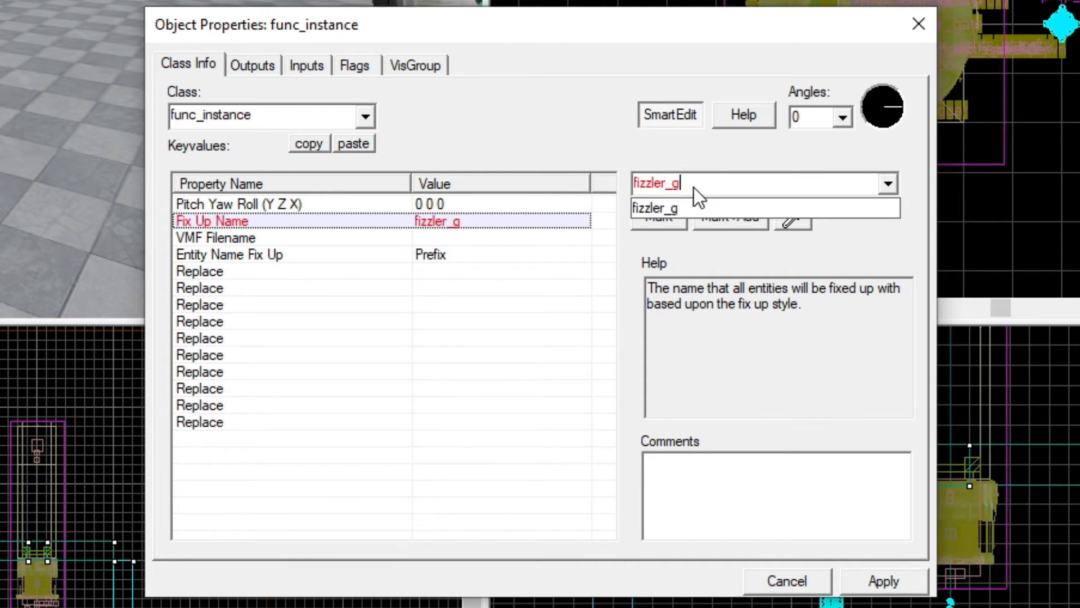
type("rid")
key("Return")
key("Down")
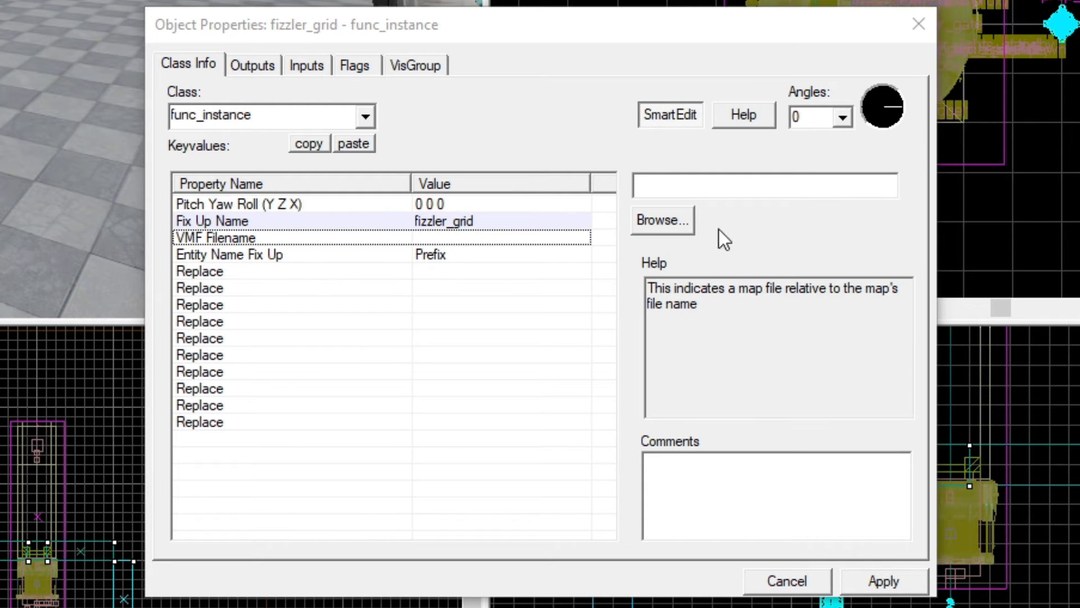
Set the instance's VMF Filename to instances/gameplay/fizzler_black_clean_128x128.vmf and close the properties
left_click(726, 184)
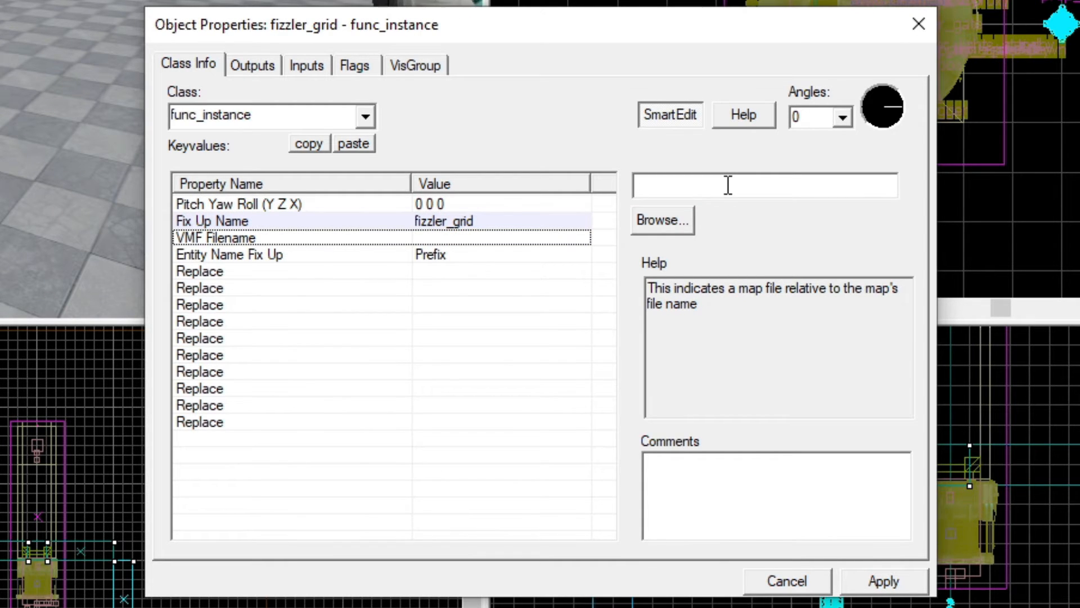
type("ins")
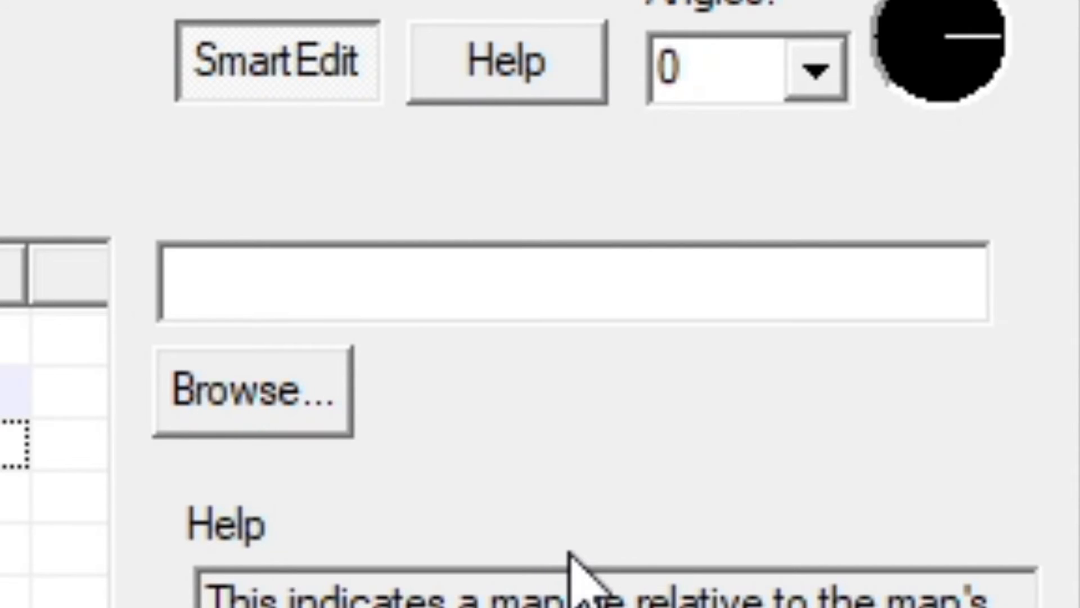
type("instances/gameplay/fizzler_bl")
type("ack_clean")
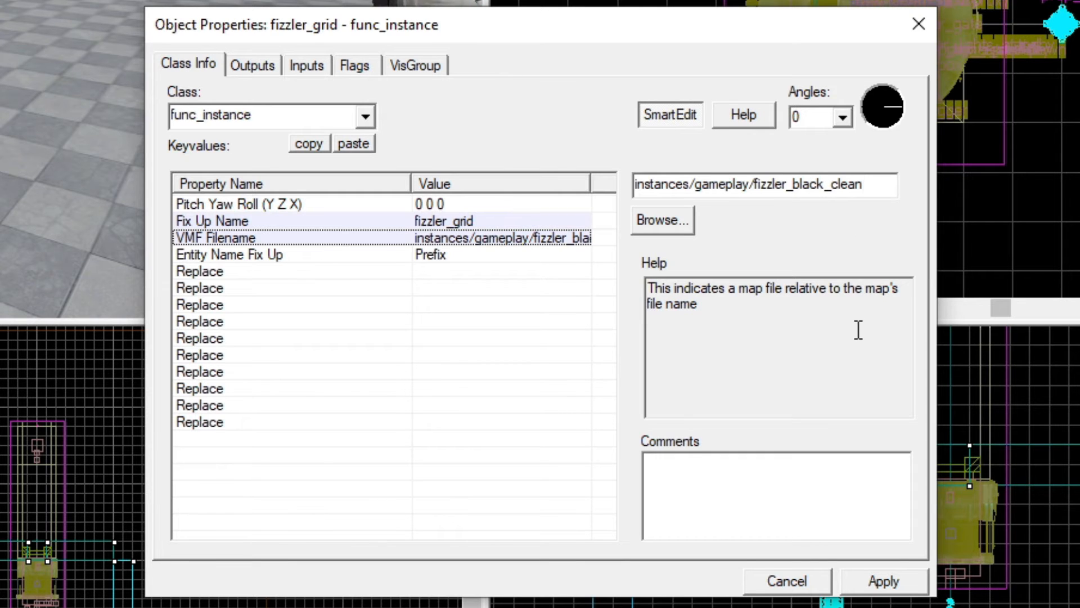
type("_128x128")
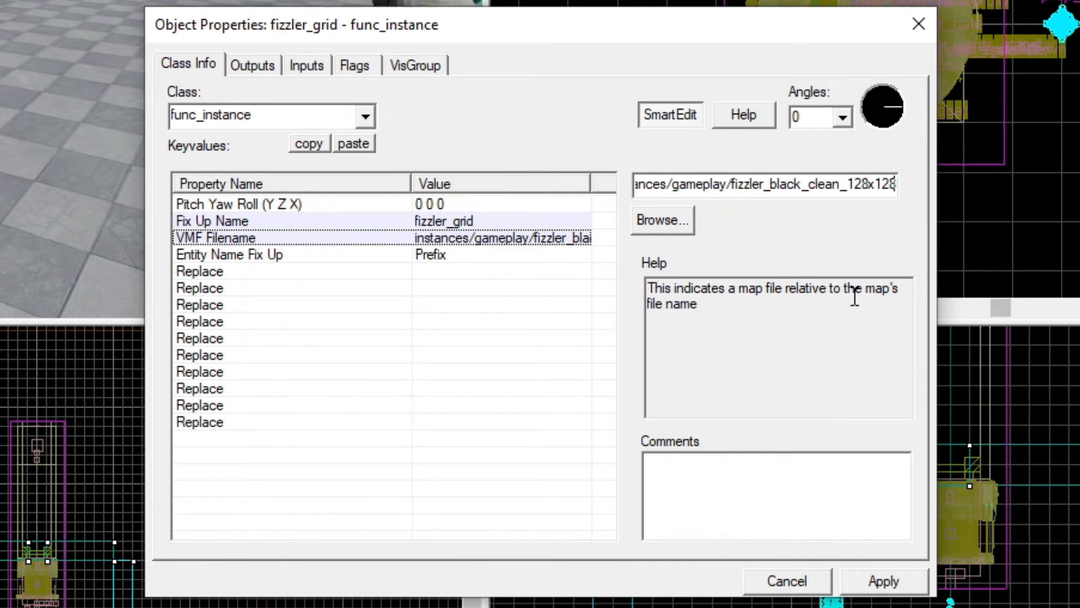
type(".vmf")
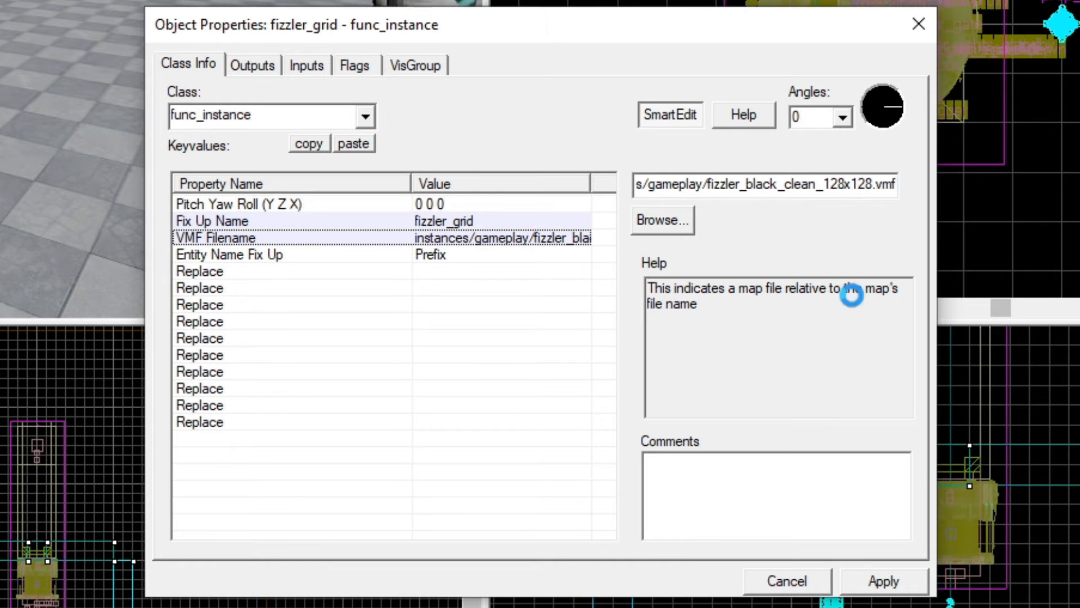
key("Return")
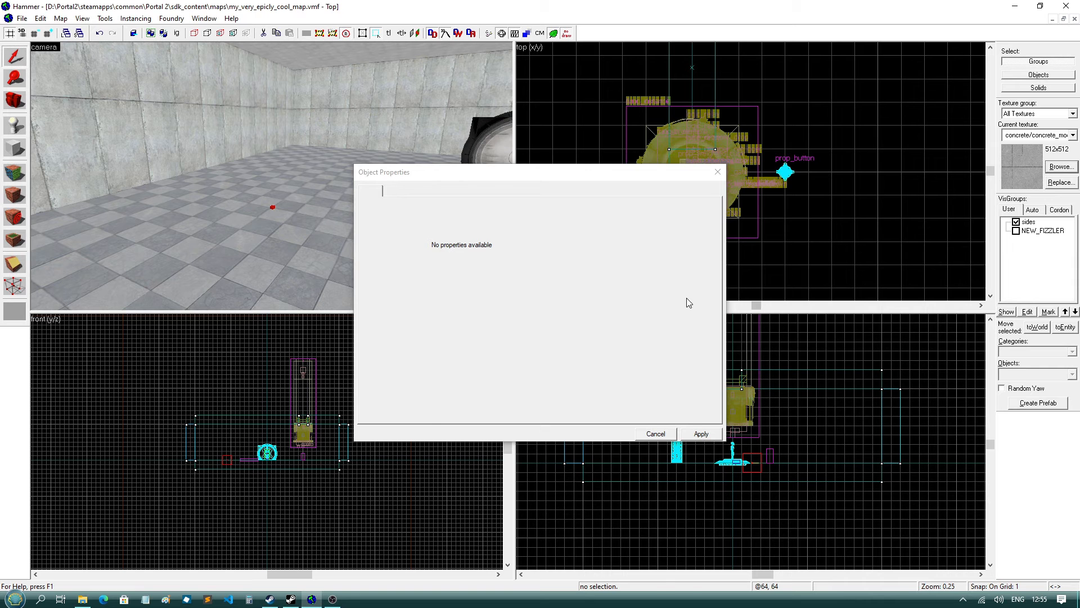
left_click(717, 172)
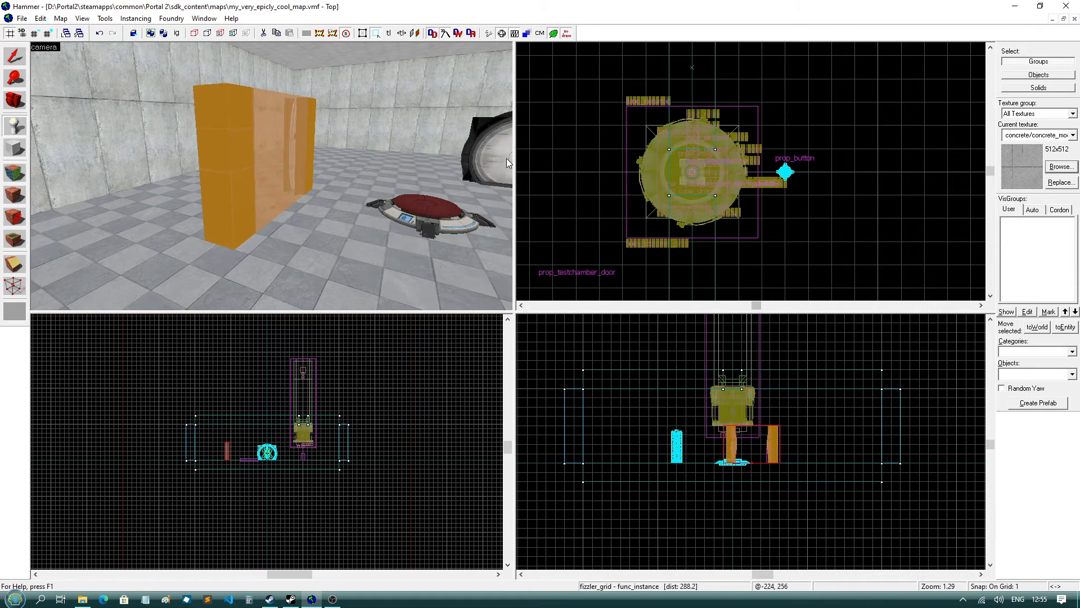
Line up the fizzler grid instance with the floor button and deselect it
scroll(274, 123, "down", 1)
left_click(274, 122)
scroll(726, 439, "up", 2)
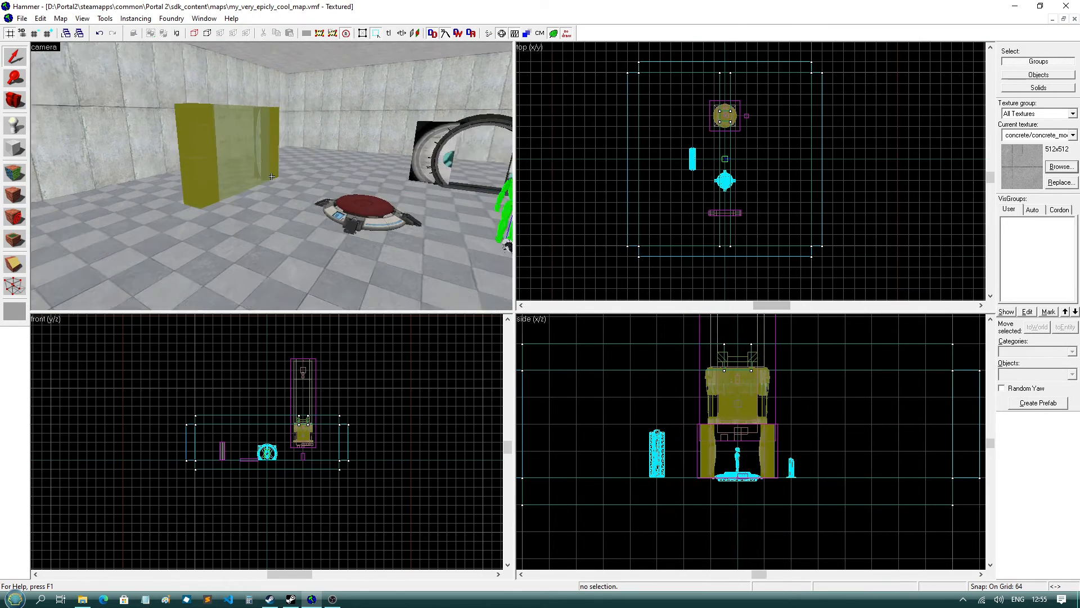
left_click_drag(271, 176, 315, 176)
scroll(315, 176, "down", 3)
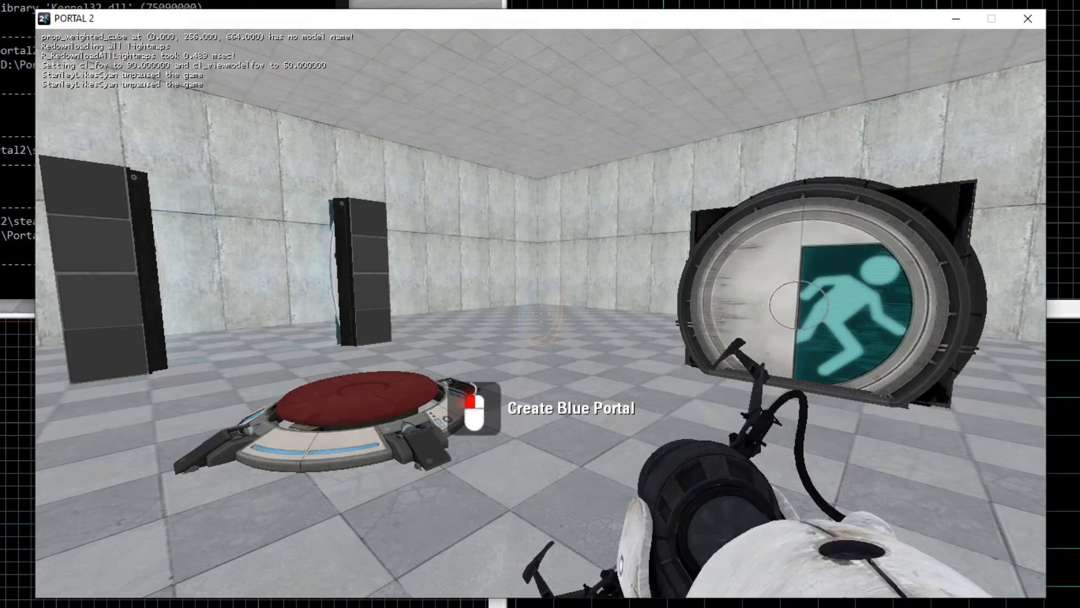
In Portal 2, create a blue and an orange portal and walk through the fizzler grid to test it
left_click(540, 314)
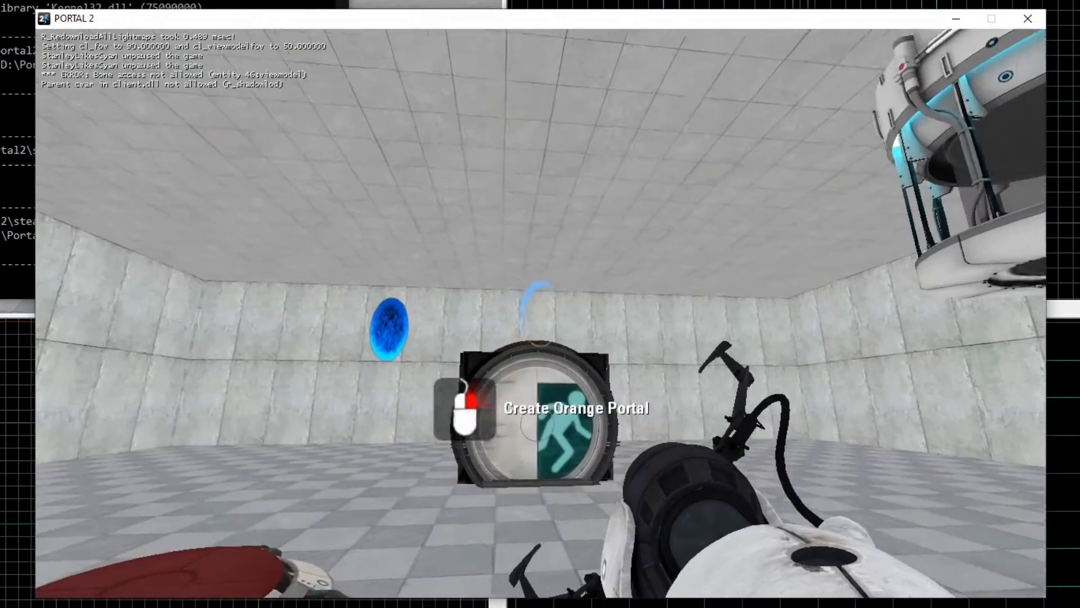
right_click(540, 314)
key("w")
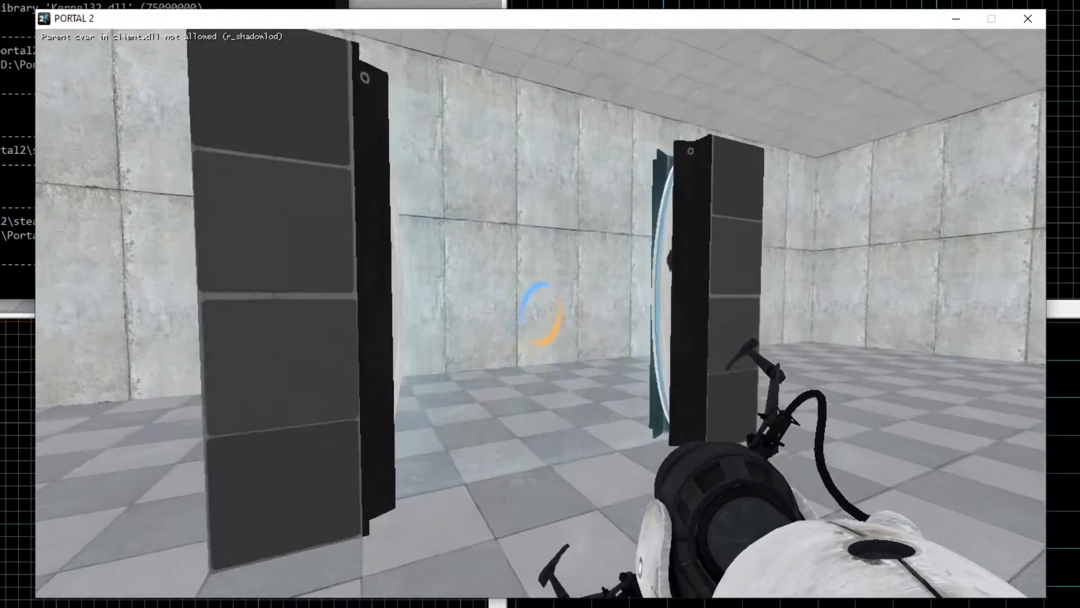
key("w")
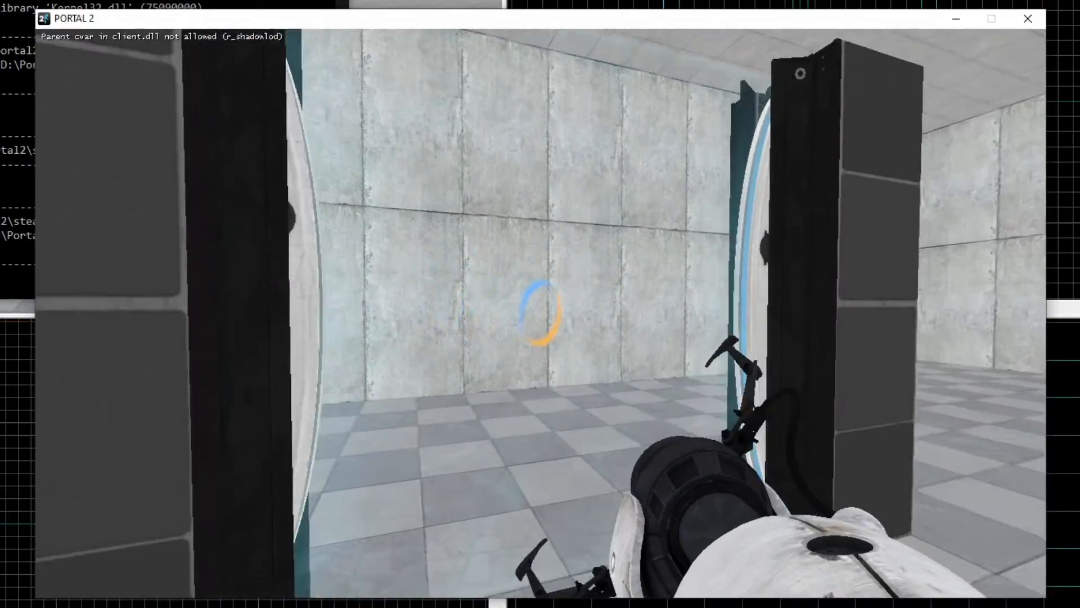
key("w")
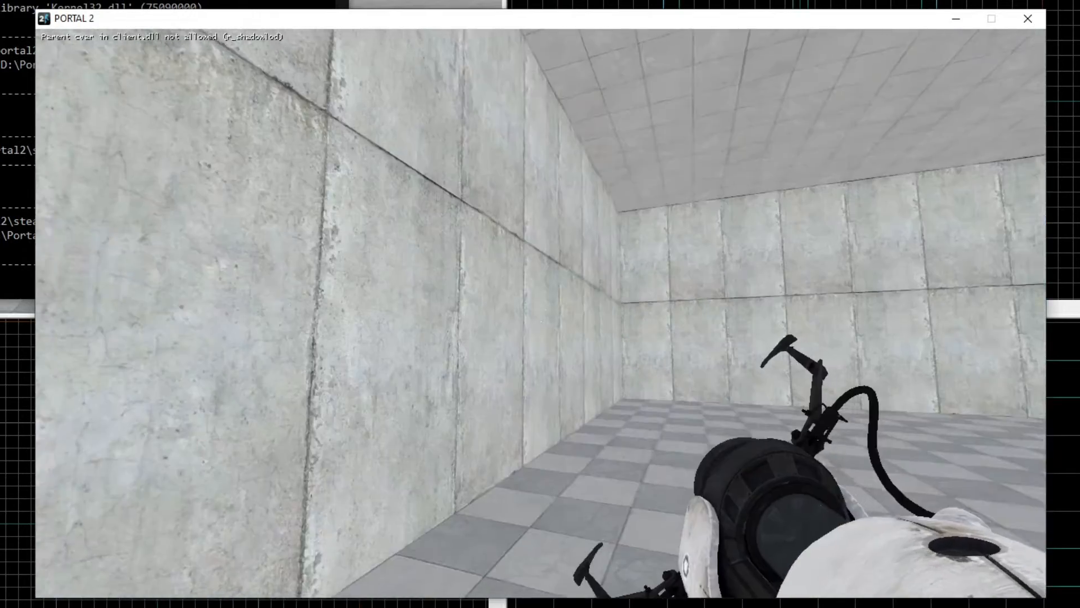
Activate the pedestal button to dispense a cube from the dropper and pick the cube up
key("w")
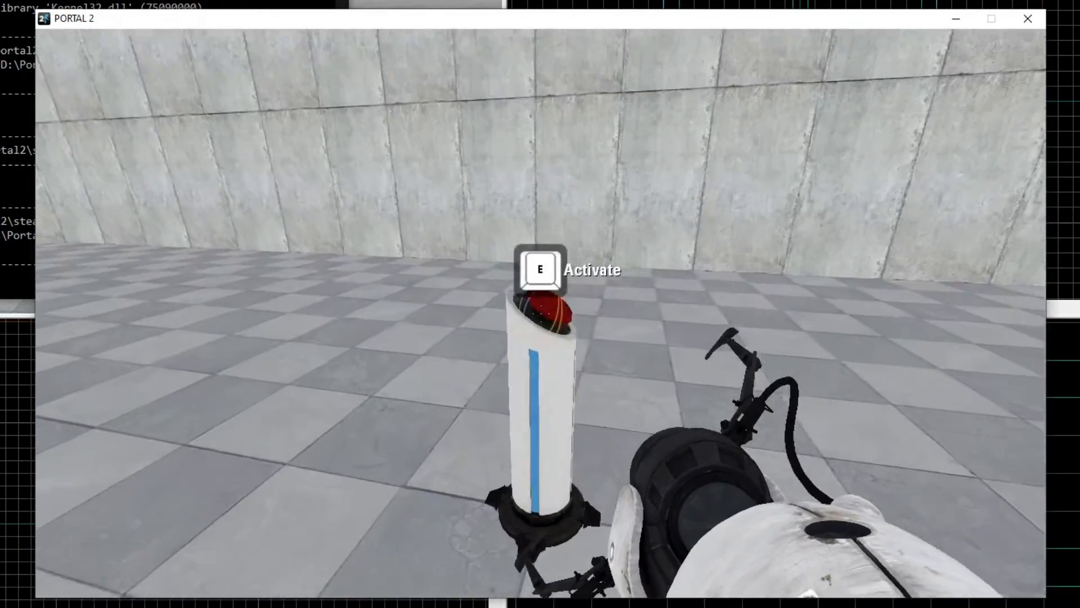
key("e")
key("s")
key("e")
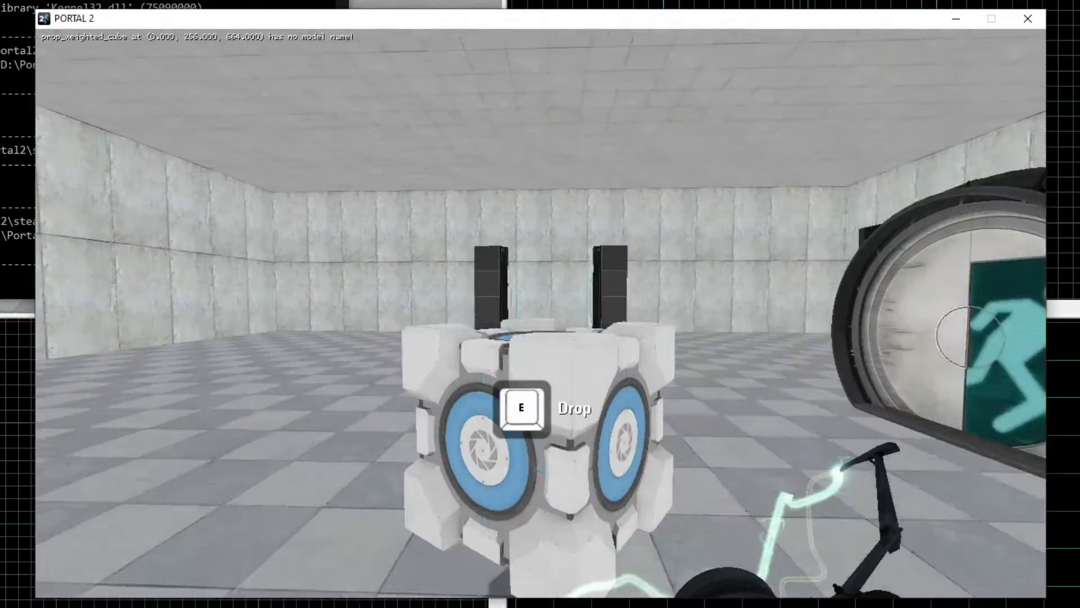
Carry the cube to the fizzler grid, test dropping and moving it through the field, and check the grid from outside
key("w")
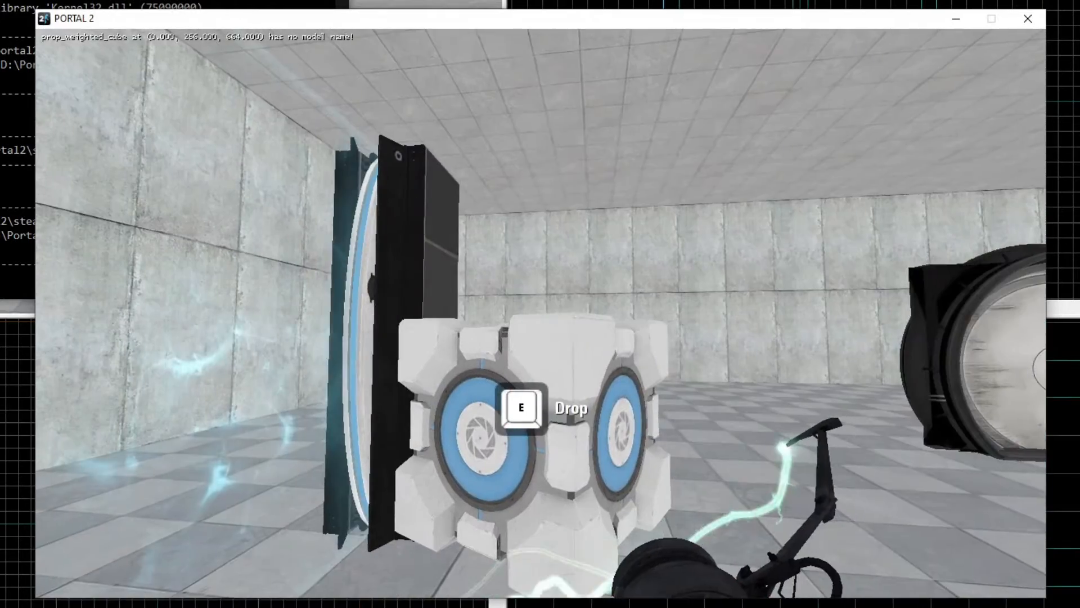
key("e")
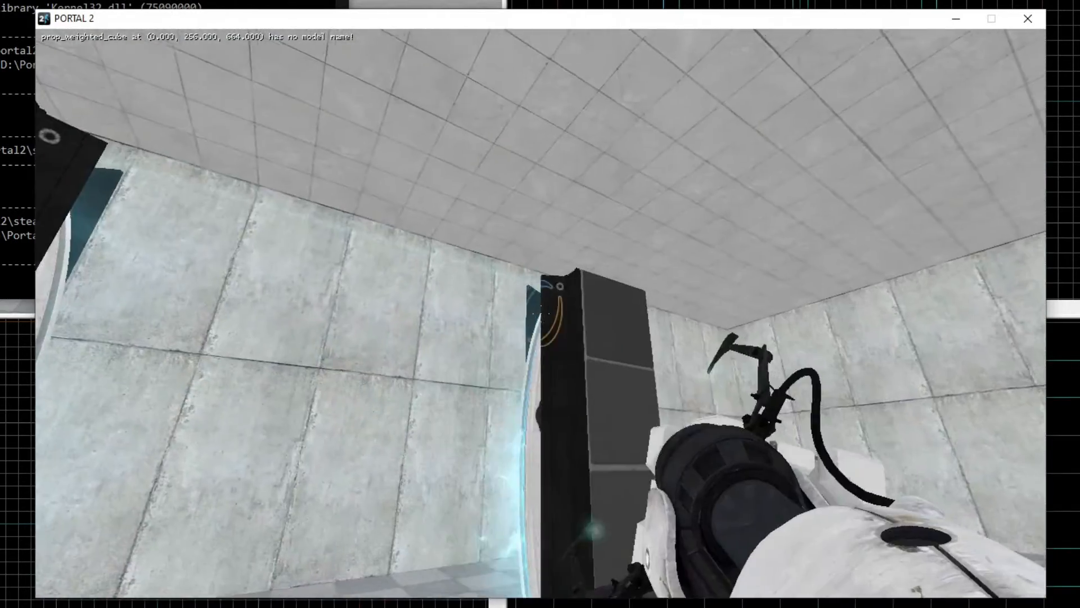
key("e")
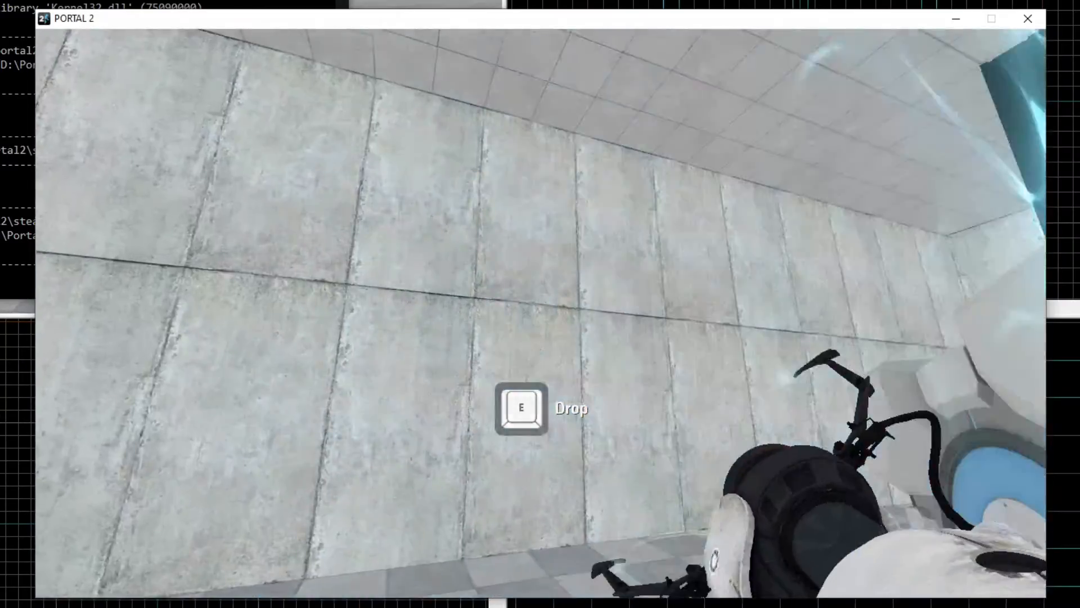
key("e")
key("w")
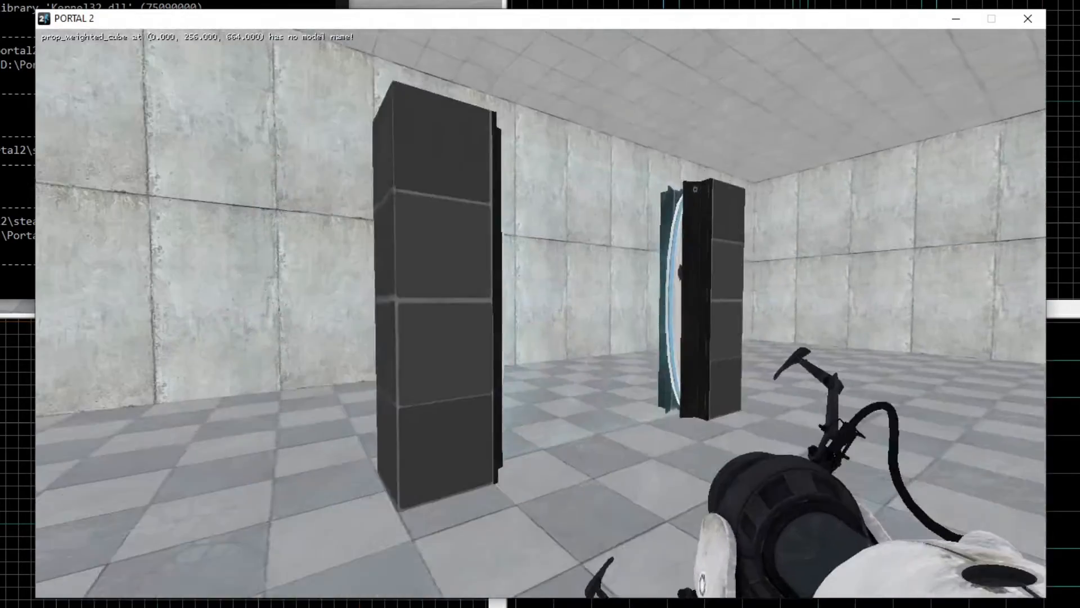
key("s")
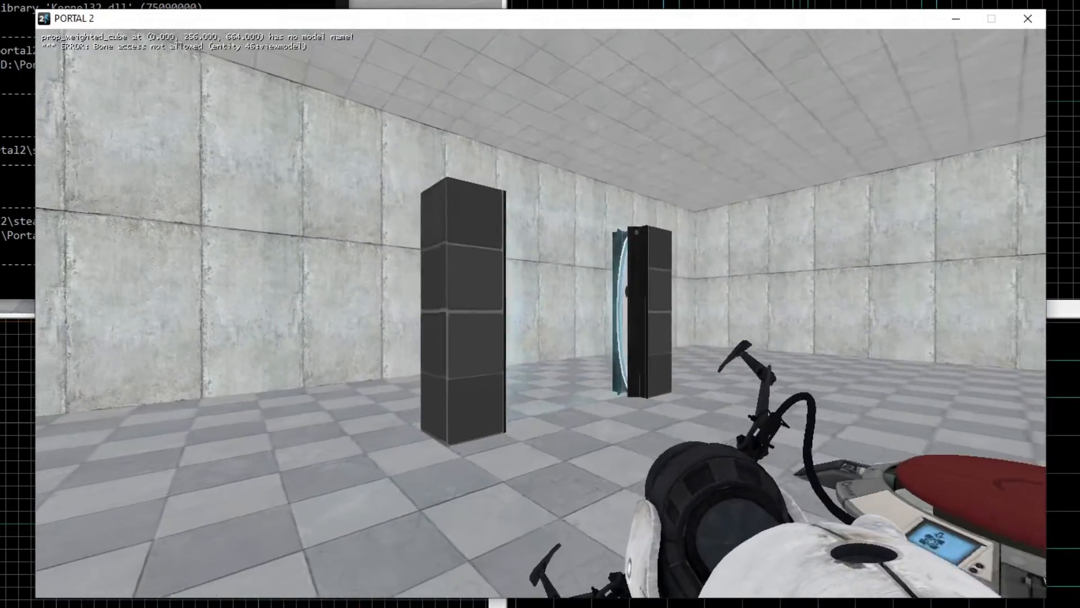
key("w")
key("w")
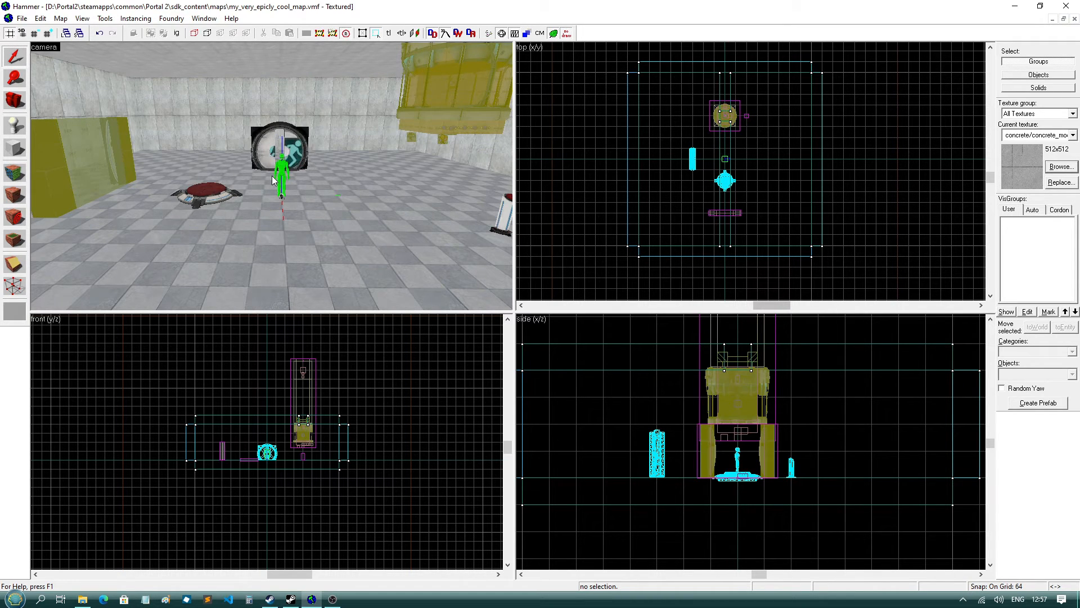
In Hammer, place a new entity on the chamber floor and change its class to env_portal_laser
left_click(14, 125)
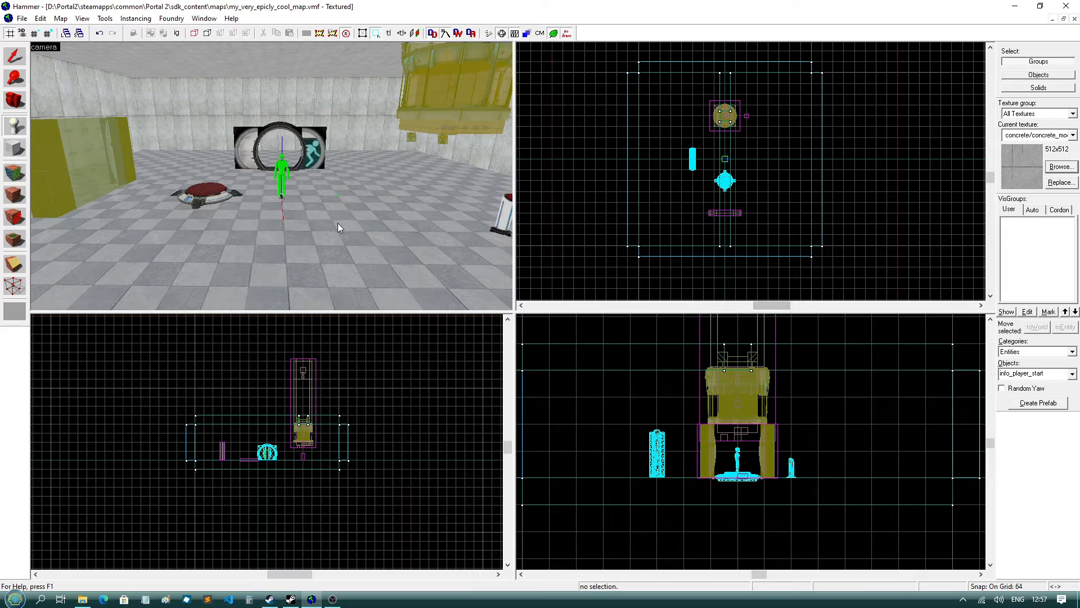
left_click(337, 223)
key("alt+Return")
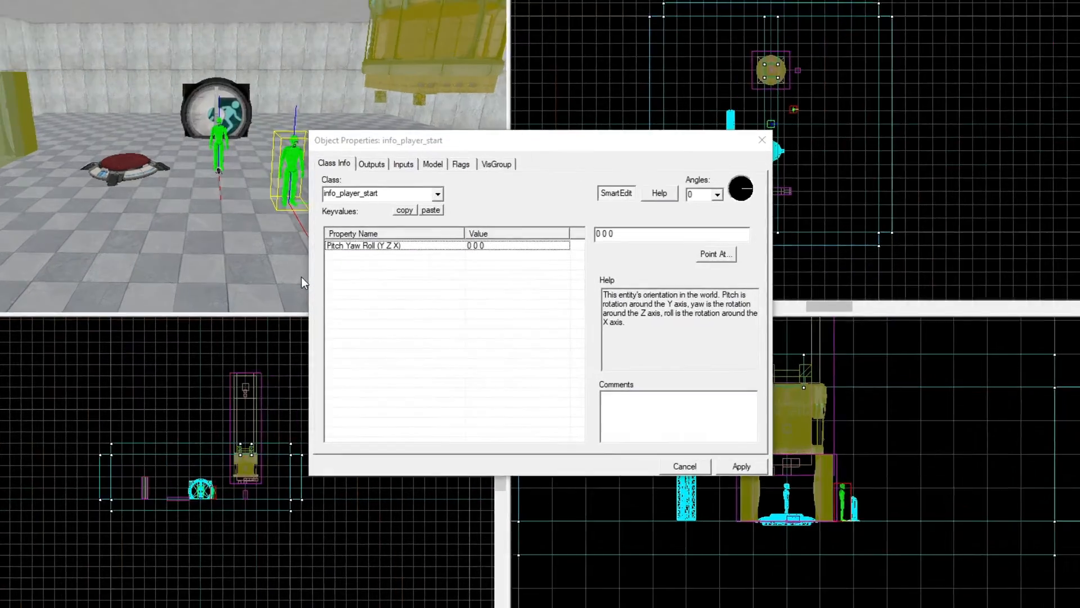
left_click(451, 214)
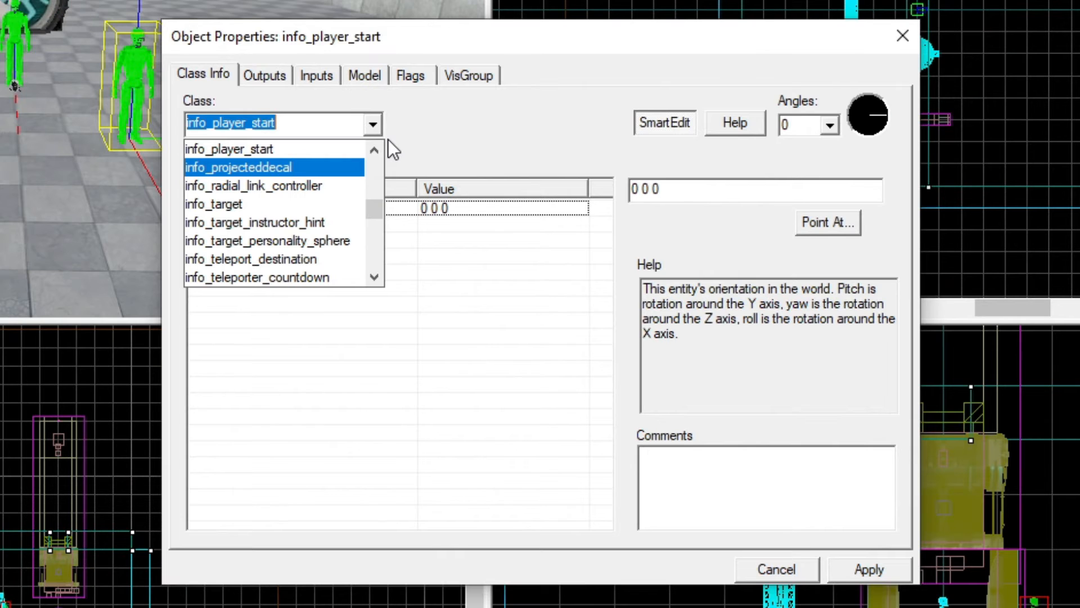
type("env_port")
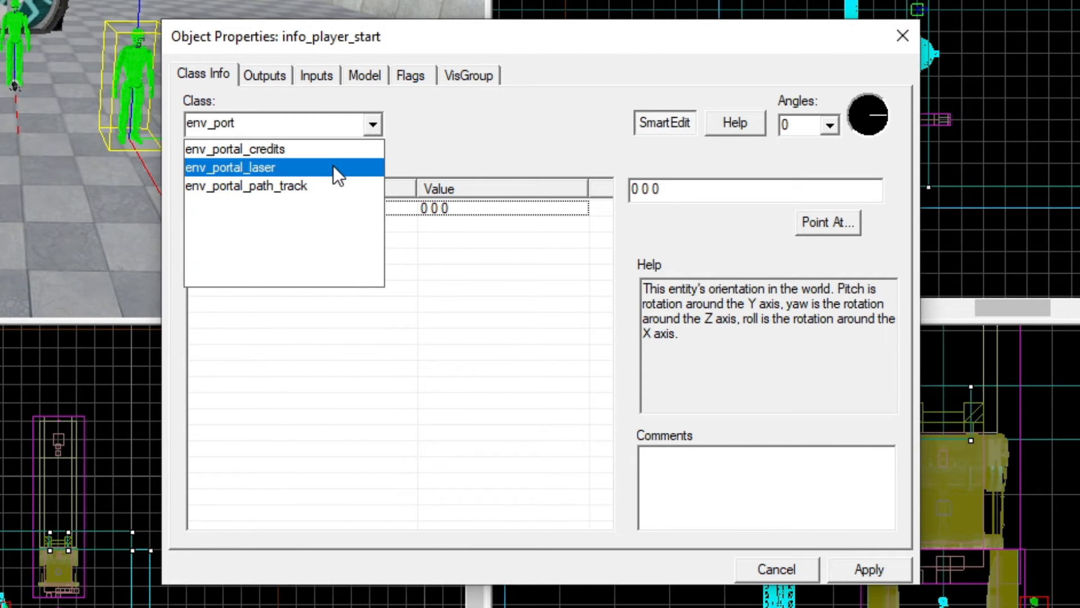
left_click(333, 167)
left_click(902, 36)
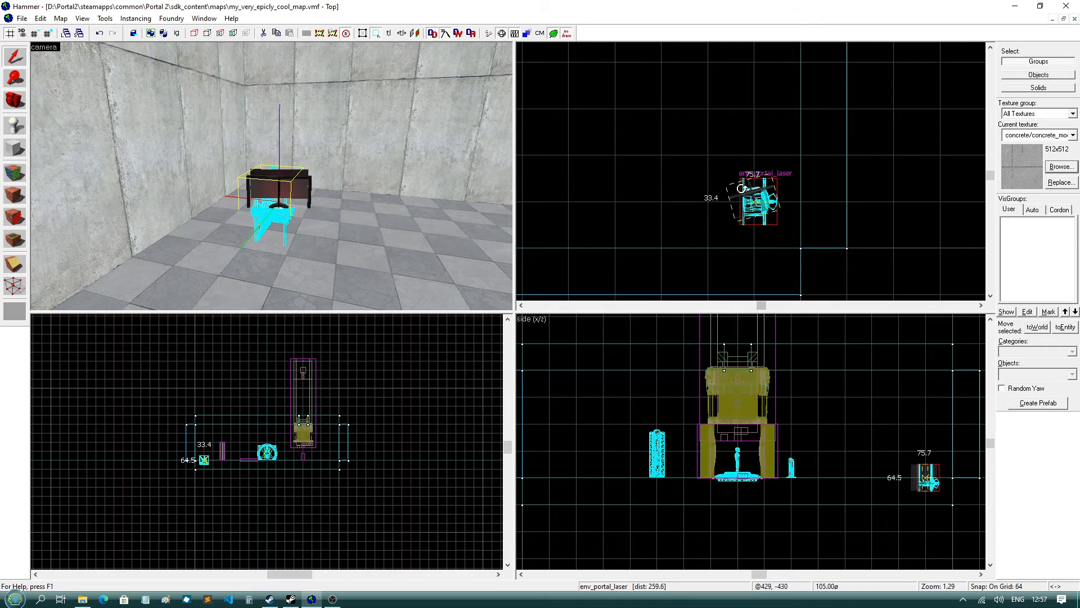
Rotate the env_portal_laser to face into the chamber and lower it to floor level against the wall on a 32-unit grid
left_click_drag(741, 189, 745, 185)
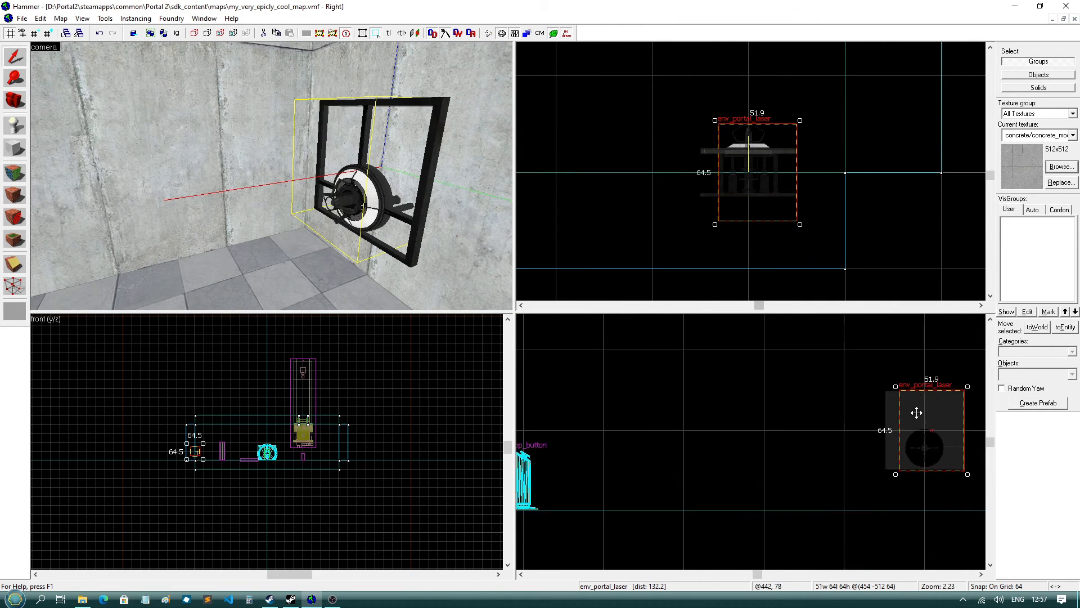
scroll(916, 412, "up", 1)
middle_click_drag(895, 443, 699, 370)
key("[")
left_click_drag(699, 372, 716, 442)
key("z")
key("d")
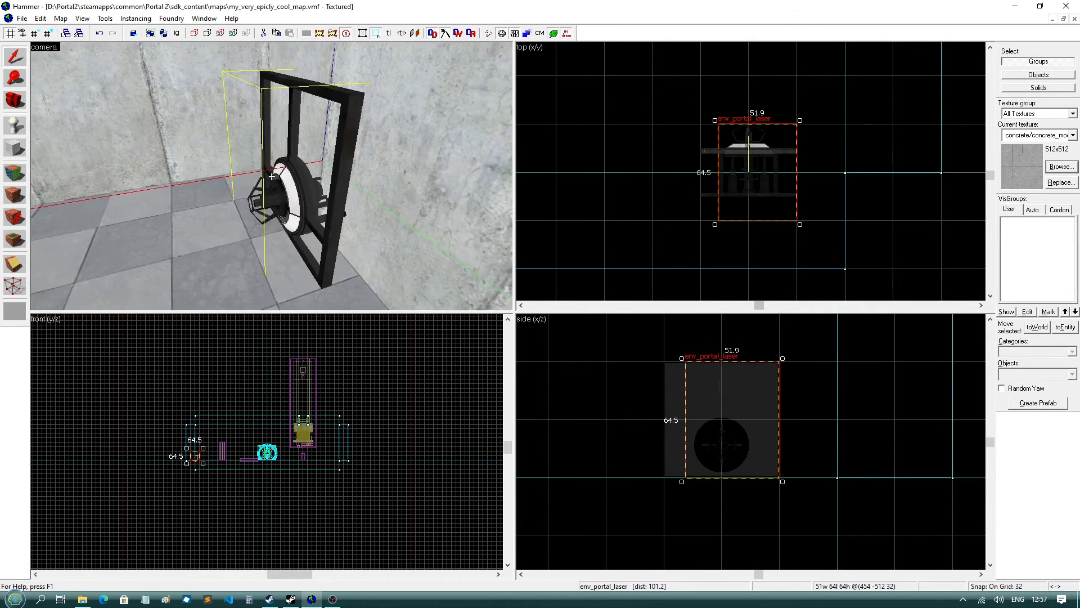
Push the env_portal_laser 16 units into the wall using a 16-unit grid
key("z")
key("[")
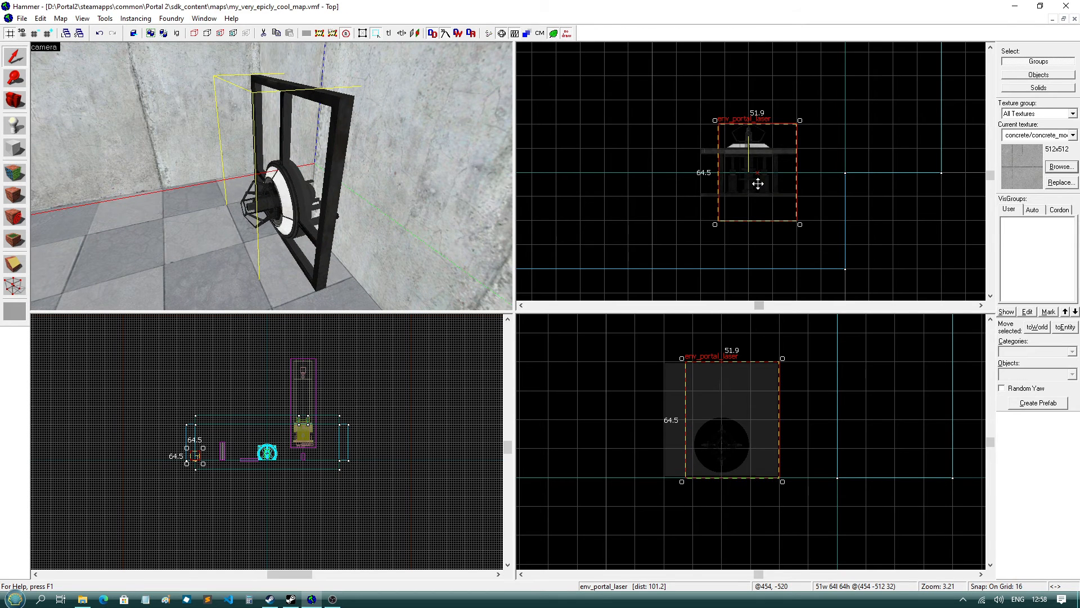
left_click_drag(758, 184, 757, 200)
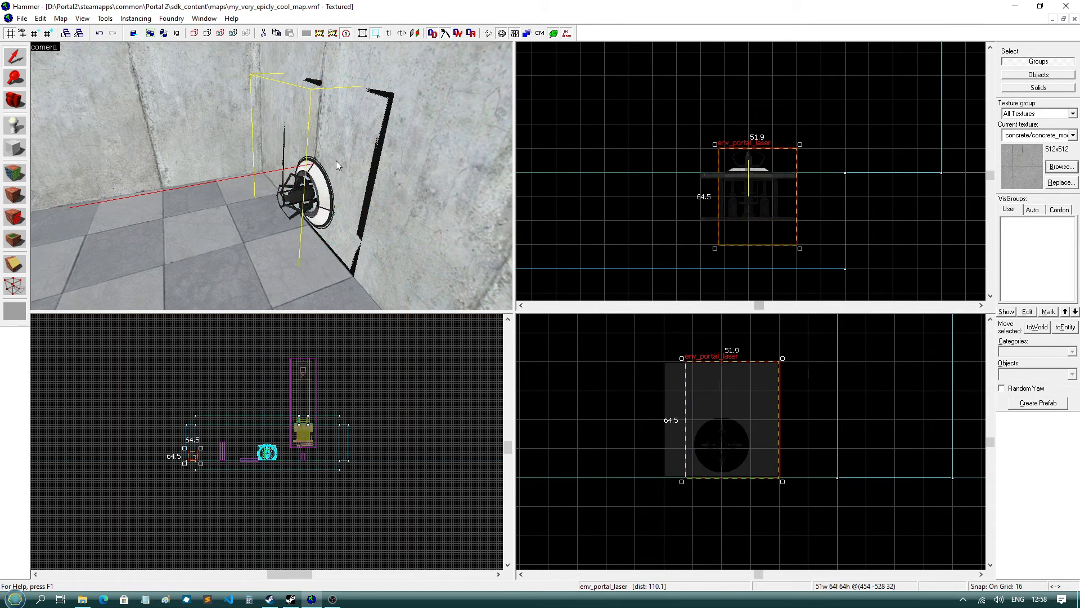
key("z")
key("a")
key("z")
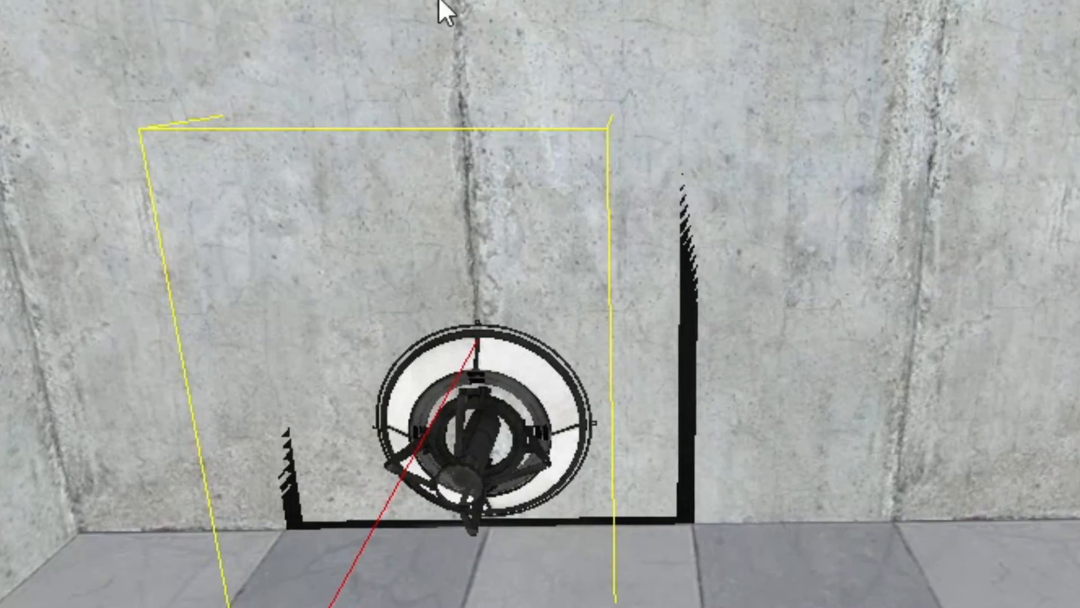
Clip the wall brush vertically along both sides of the laser emitter to isolate a 64-unit-wide section
left_click(520, 32)
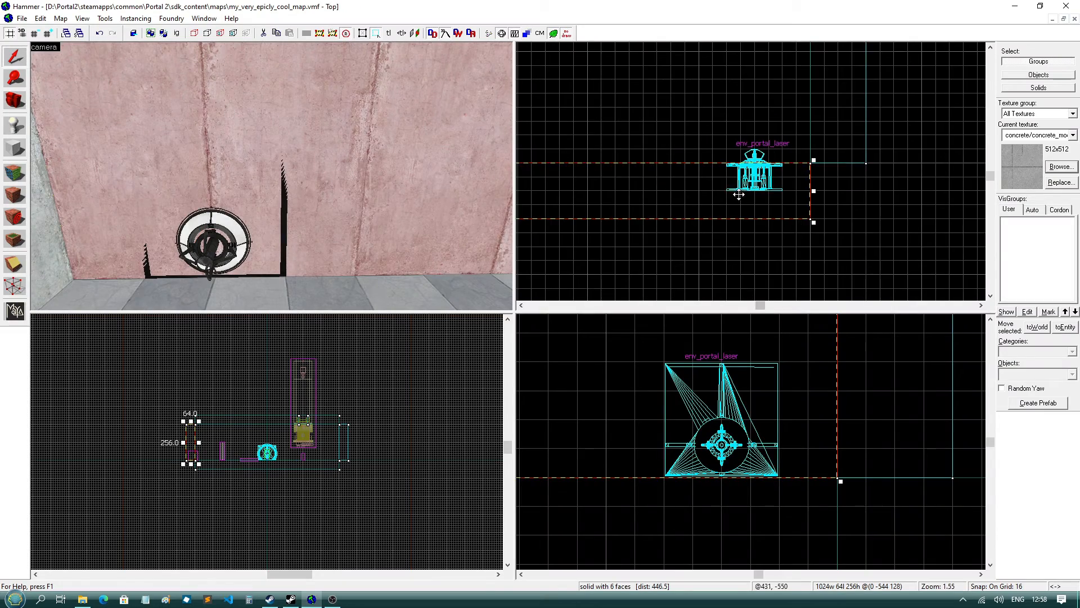
scroll(731, 196, "up", 1)
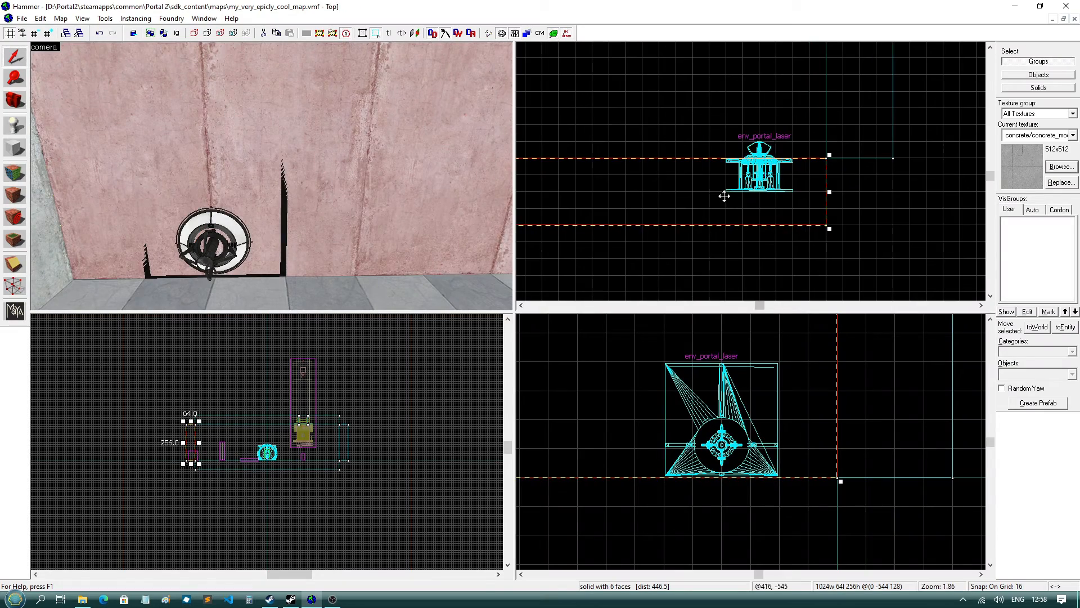
key("shift+x")
left_click_drag(726, 159, 726, 191)
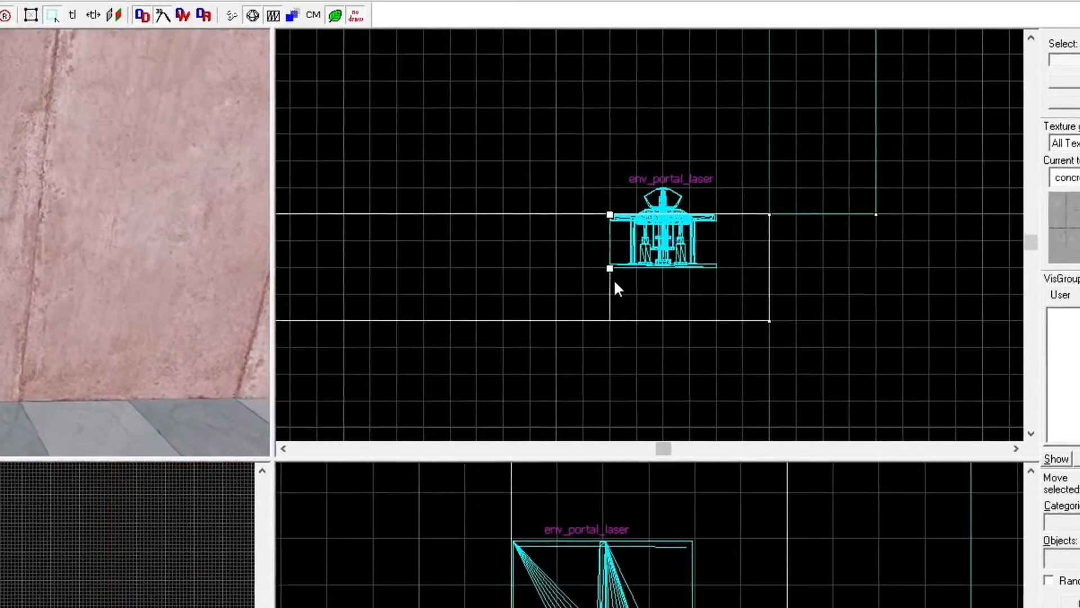
key("Return")
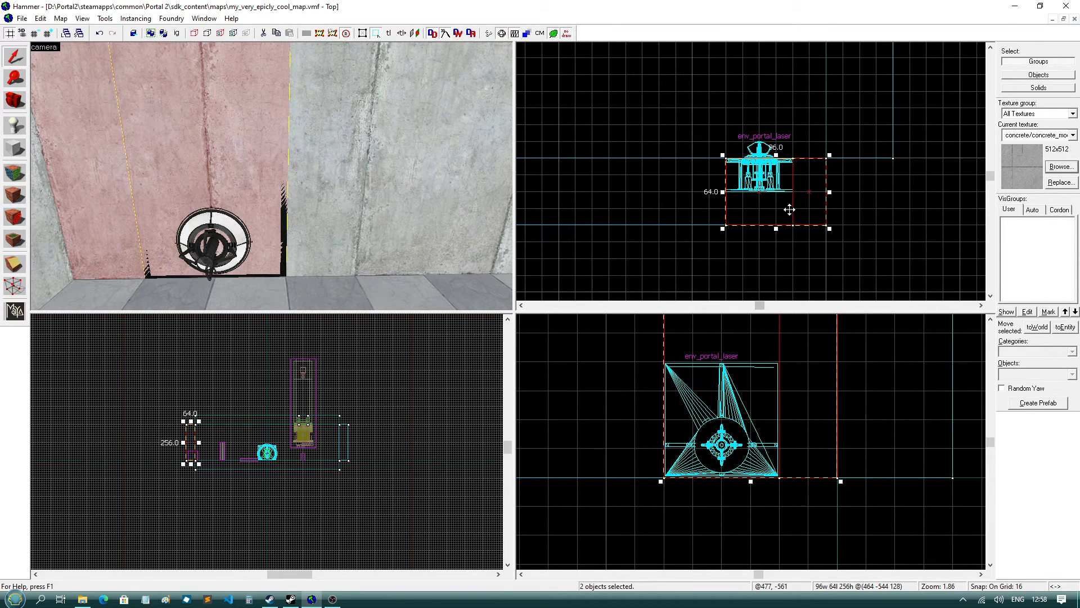
Clip the wall section behind the laser emitter horizontally at its upper edge to form a 64-unit-high block
left_click(226, 134)
scroll(748, 383, "up", 1)
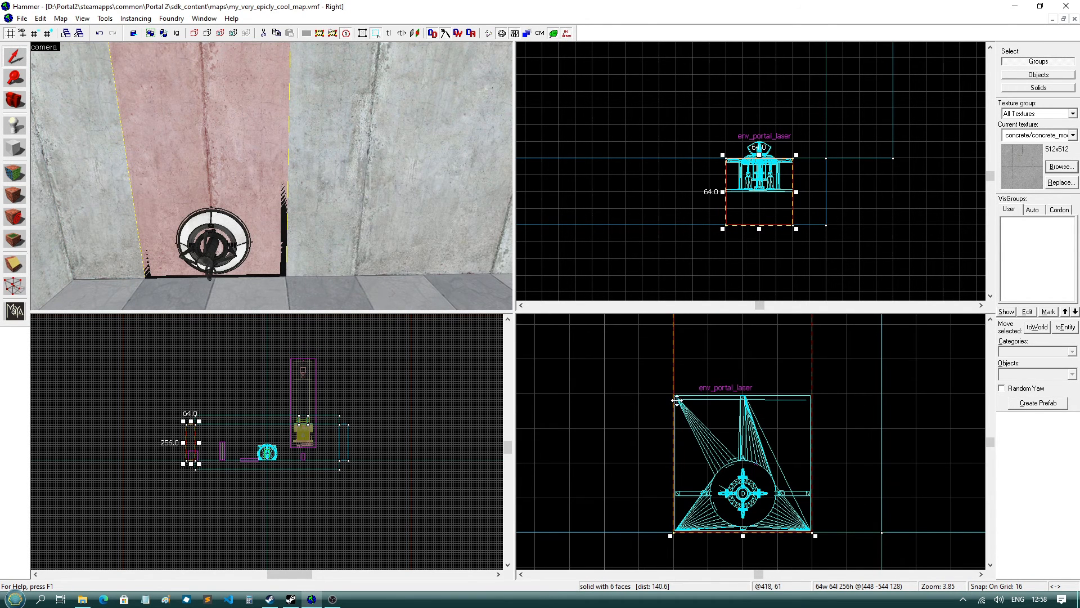
key("Return")
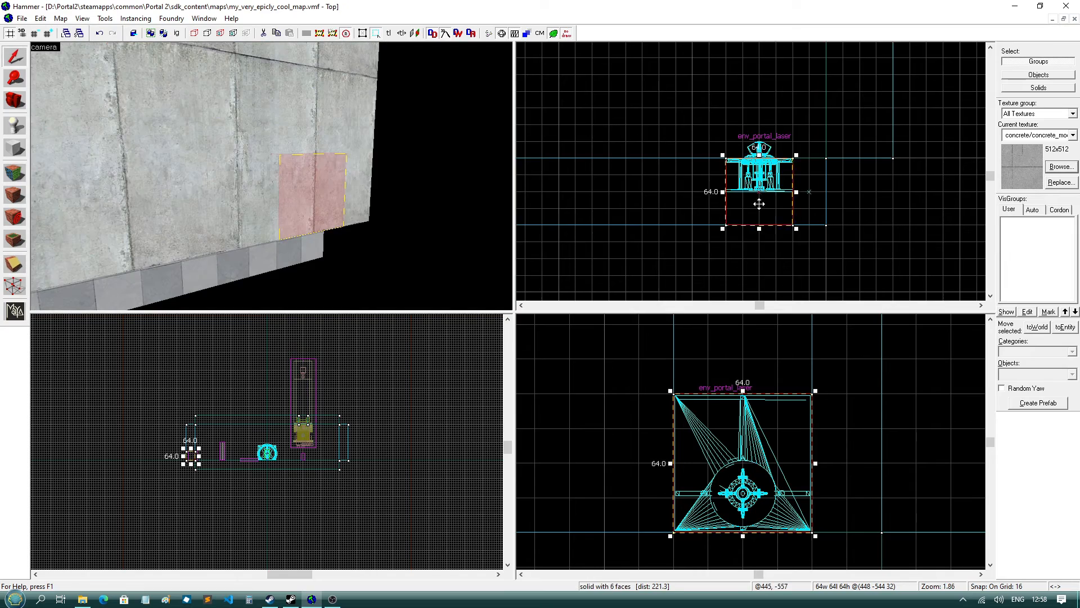
Move the block behind the laser emitter 64 units outward to open a recess in the wall, and deselect it
scroll(766, 204, "up", 2)
left_click_drag(768, 207, 781, 301)
left_click(859, 272)
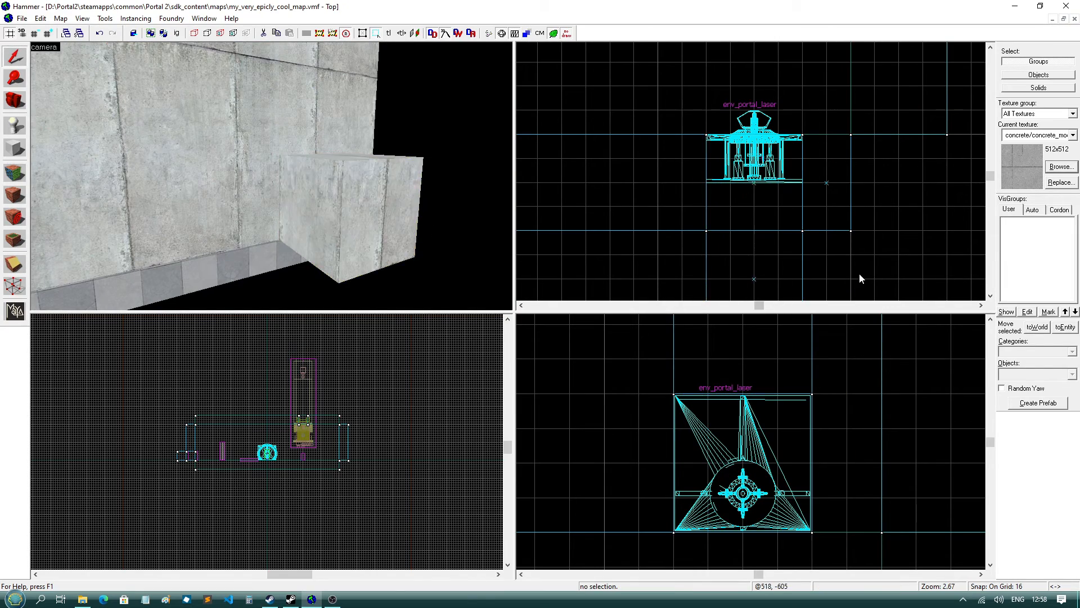
Extend the floor brush 64 units outward beneath the laser emitter's wall recess and deselect it
key("z")
key("w")
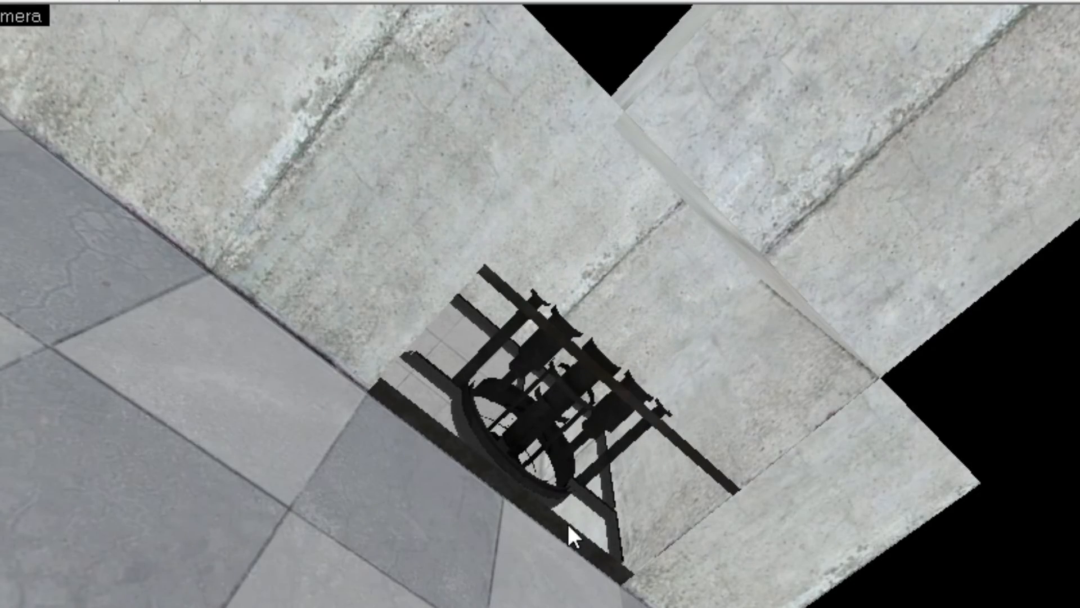
left_click(402, 507)
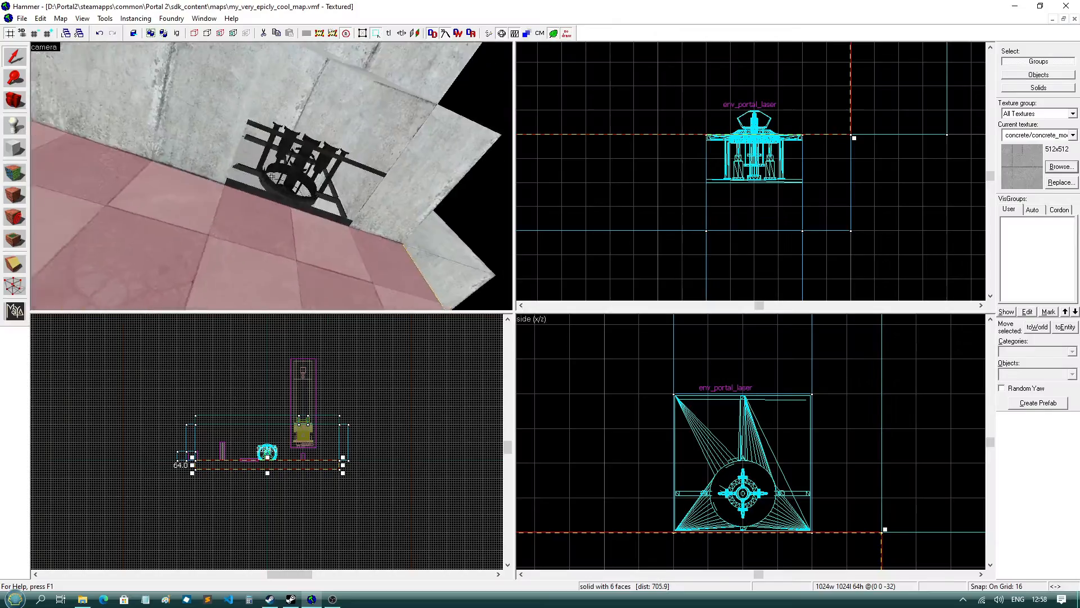
key("z")
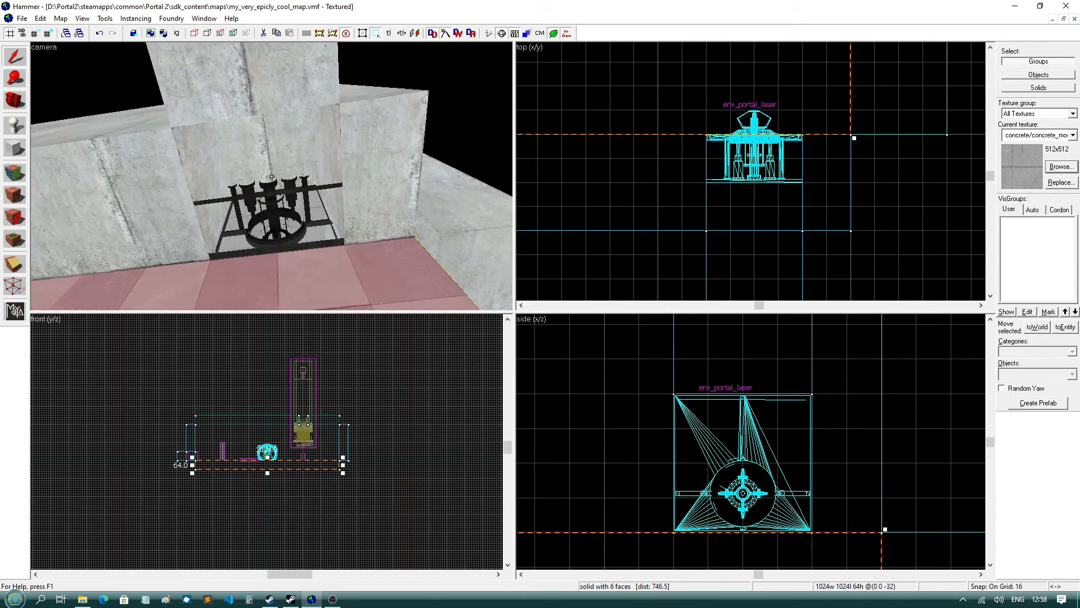
key("w")
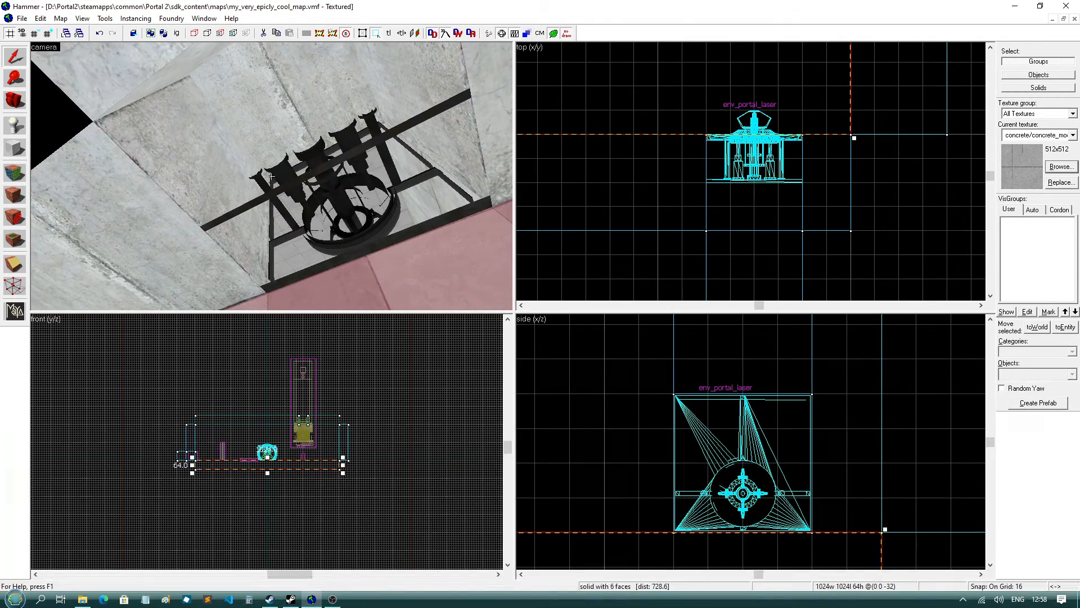
key("z")
scroll(821, 190, "down", 5)
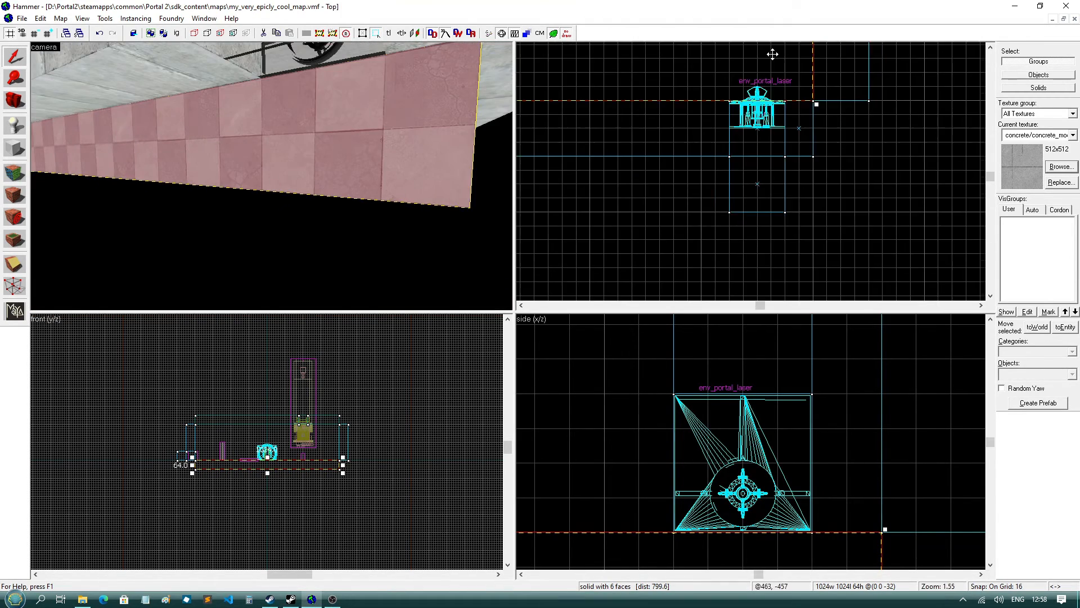
scroll(562, 150, "up", 2)
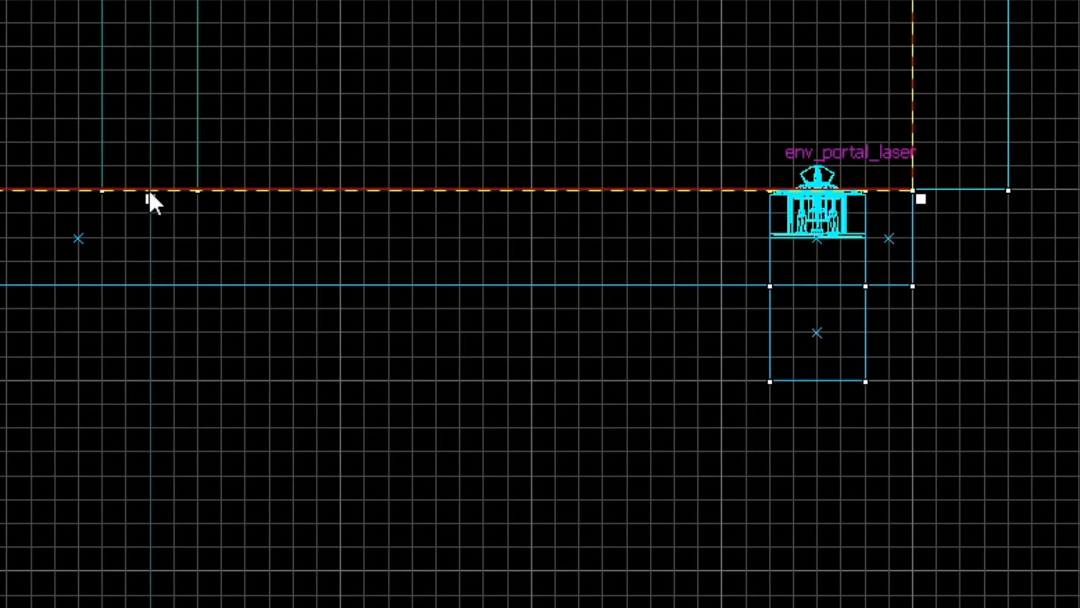
left_click_drag(148, 196, 159, 284)
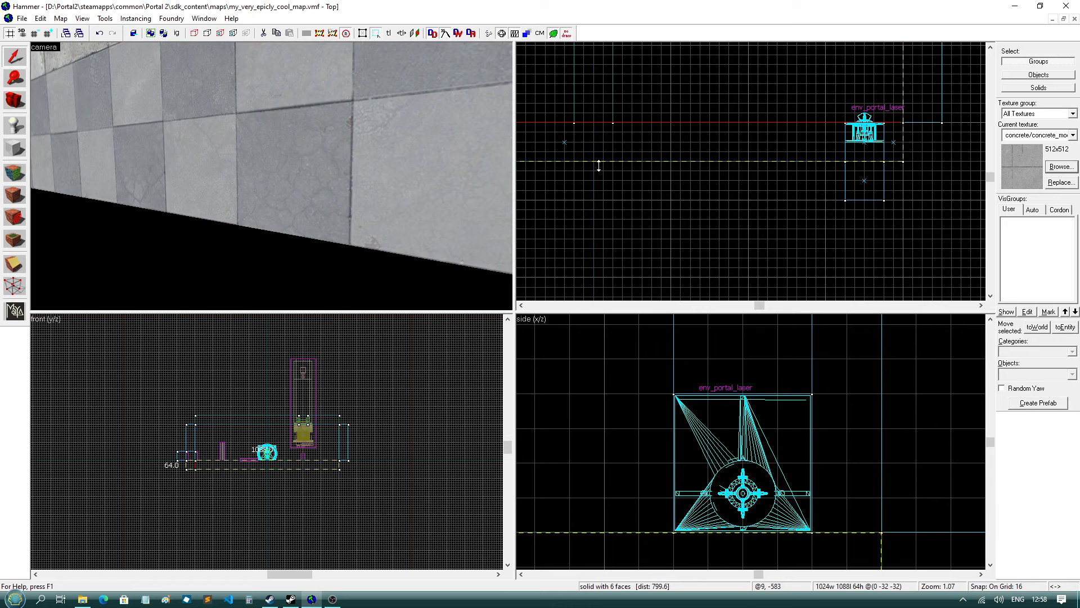
key("s")
key("z")
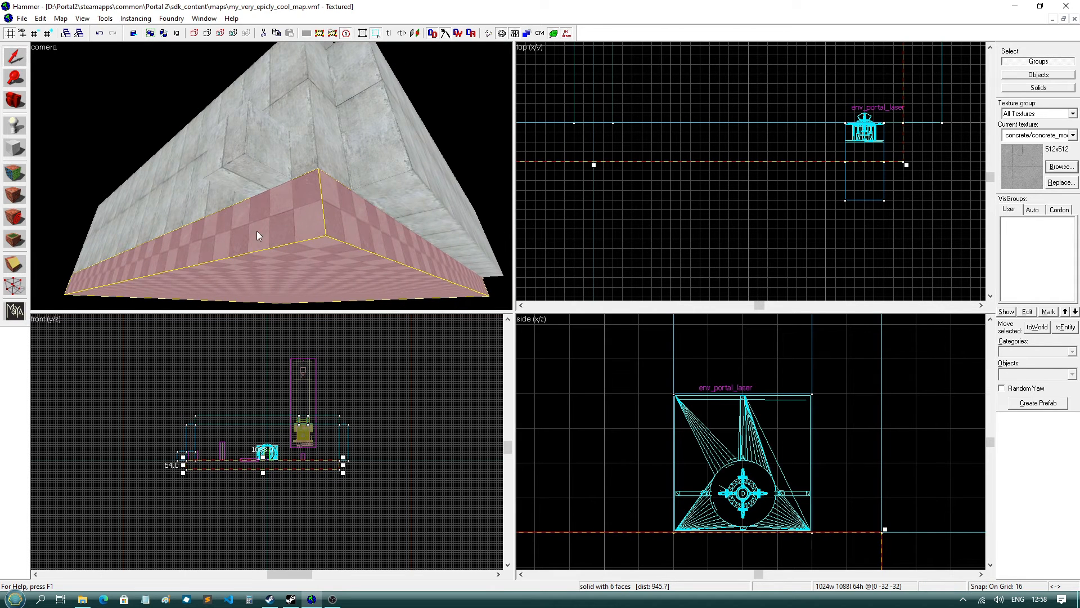
left_click(481, 209)
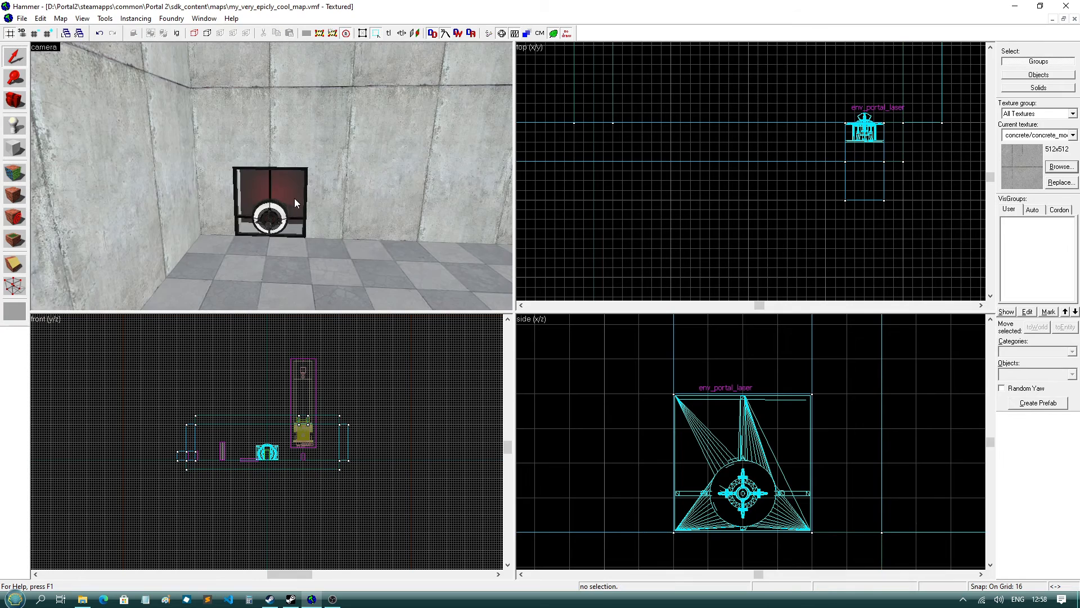
Change the class of the info_player_start entity to prop_laser_catcher and move it to the side wall near the room's corner
key("z")
key("w")
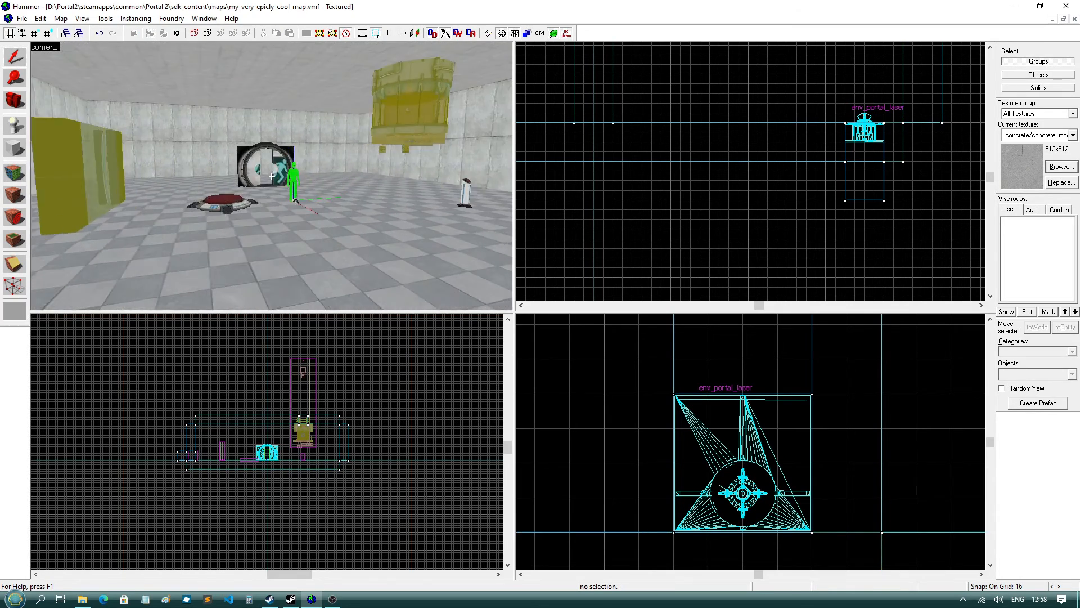
key("z")
double_click(320, 188)
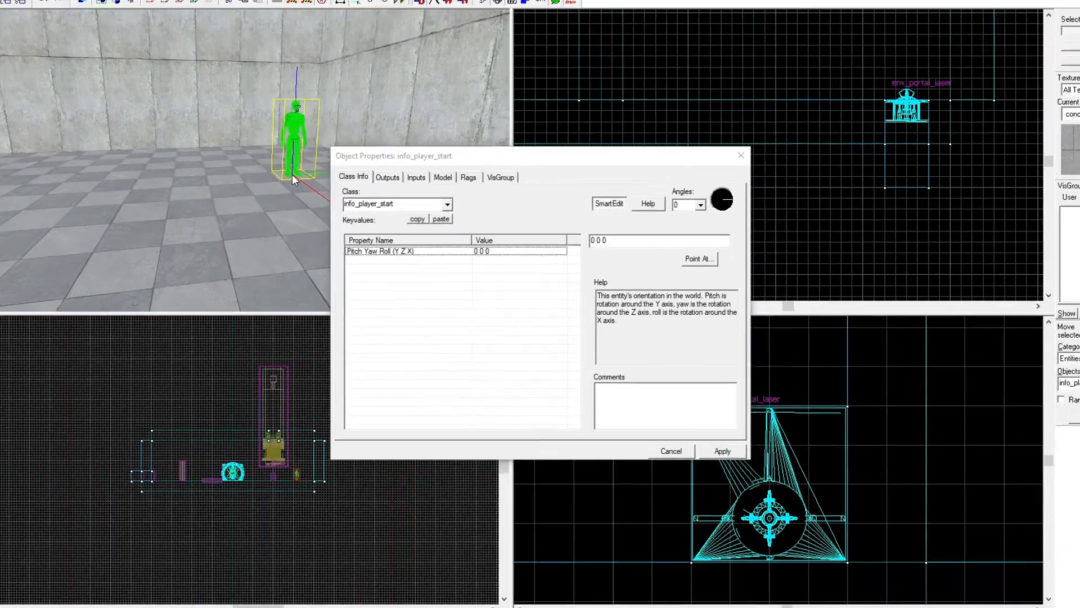
left_click(450, 204)
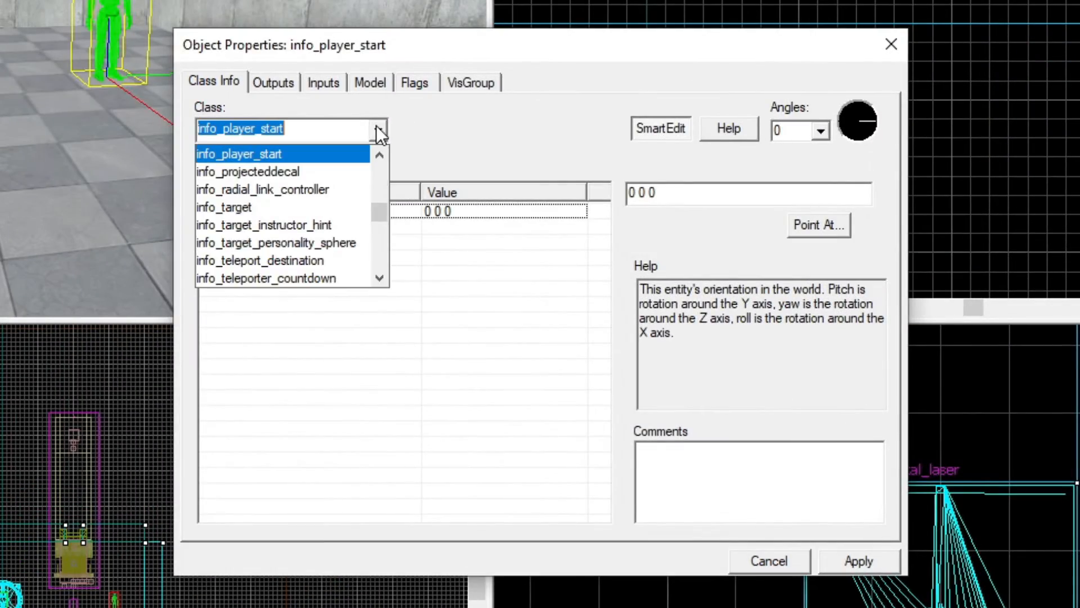
type("prop_las")
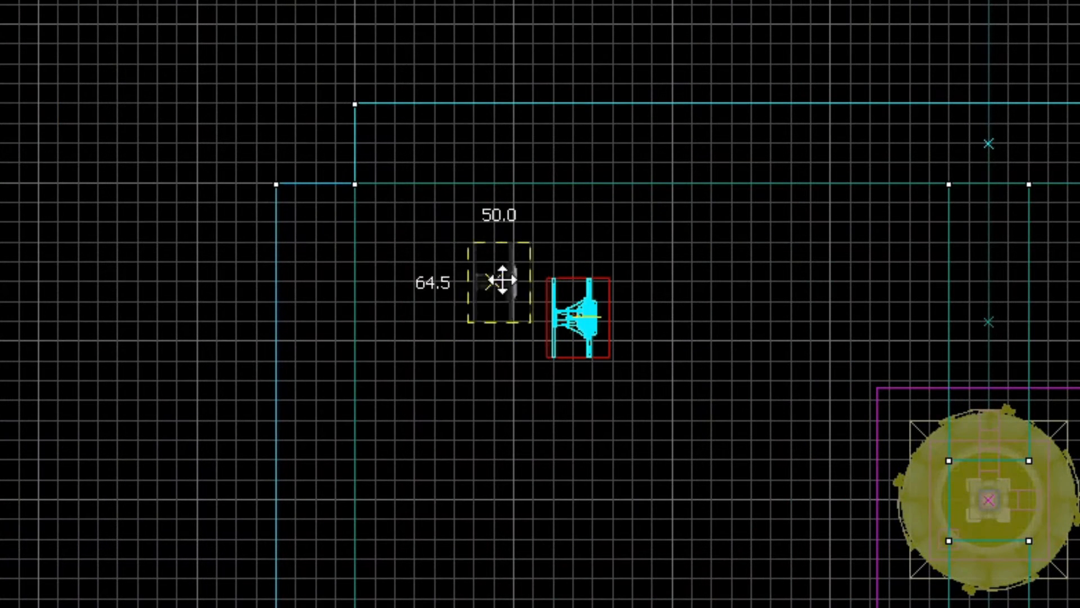
left_click_drag(502, 280, 386, 222)
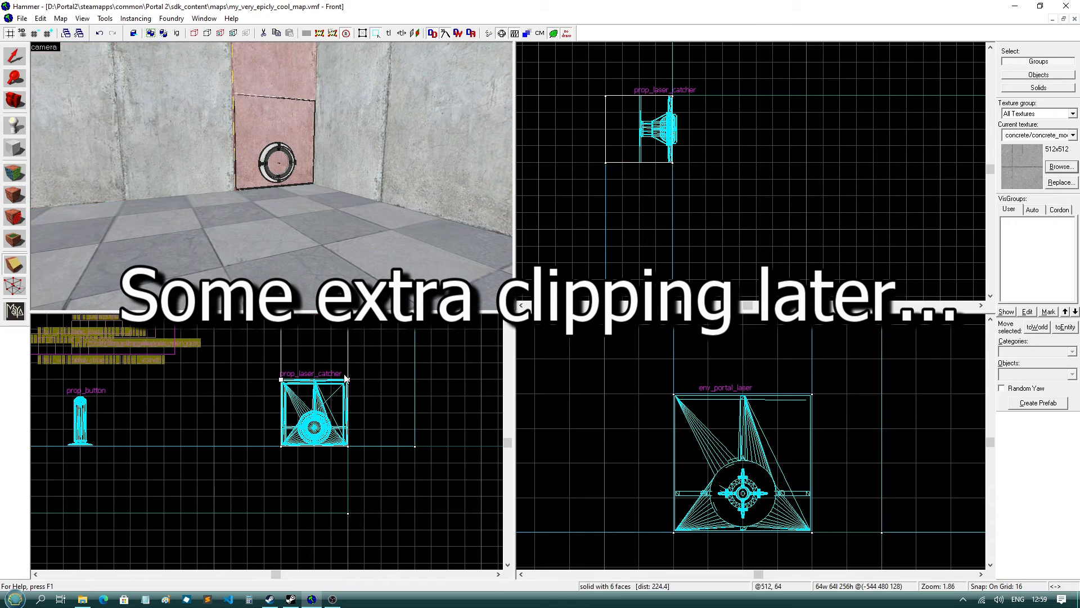
Clip the wall section behind the laser catcher into a 64-unit-high block and move that block 64 units outward to open a recess
key("Return")
key("shift+s")
key("z")
left_click(273, 178)
left_click_drag(638, 130, 572, 130)
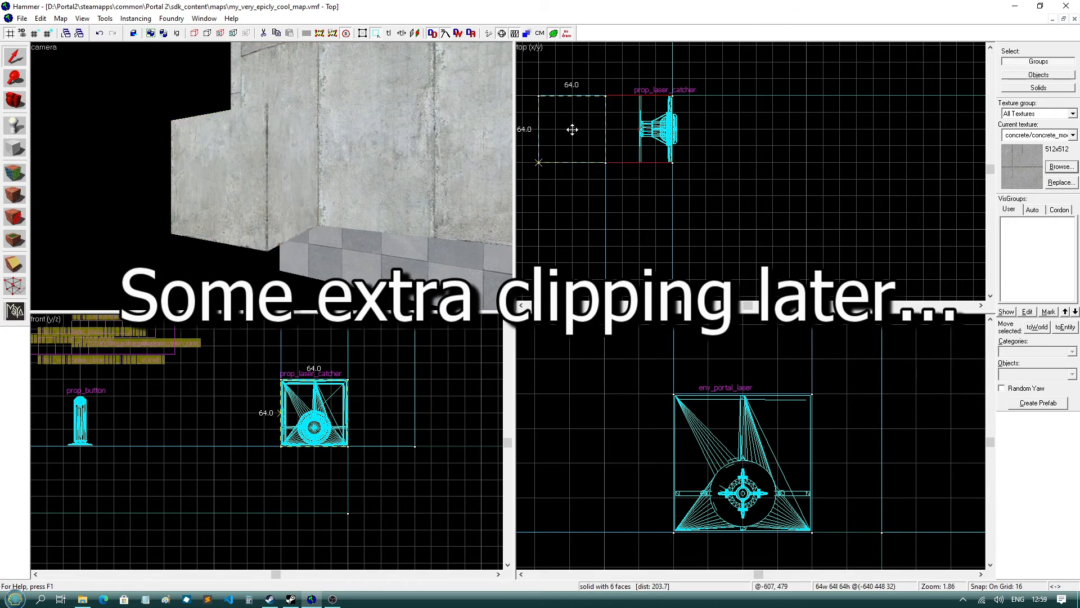
key("Escape")
Extend the floor brush 64 units outward beneath the laser catcher's recess and deselect it
key("z")
left_click(272, 176)
scroll(731, 194, "down", 4)
left_click_drag(701, 132, 669, 131)
left_click(281, 247)
scroll(706, 115, "down", 5)
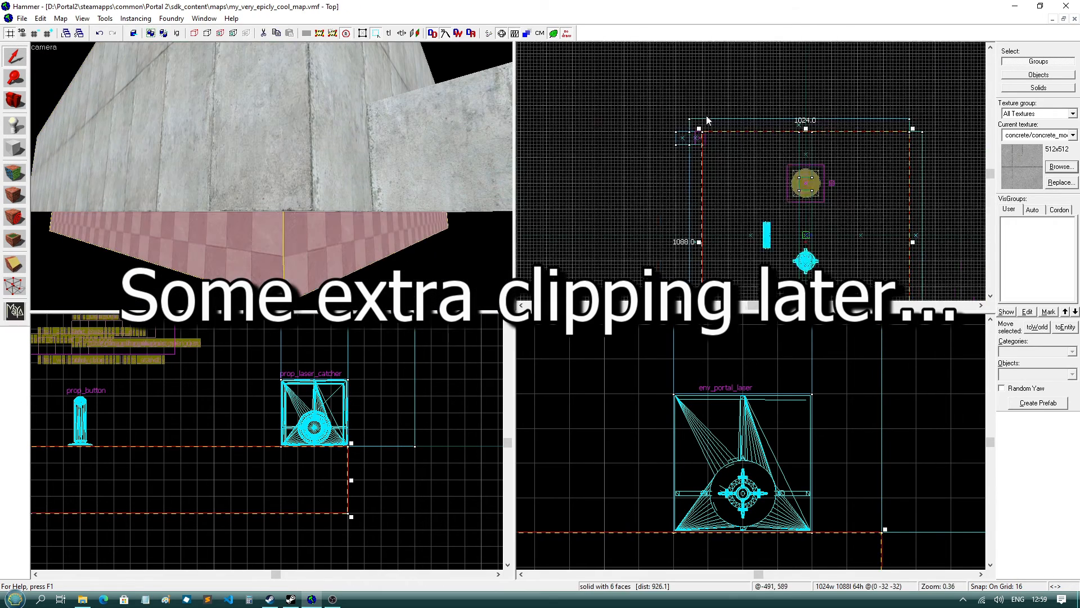
scroll(695, 242, "up", 2)
key("Escape")
key("z")
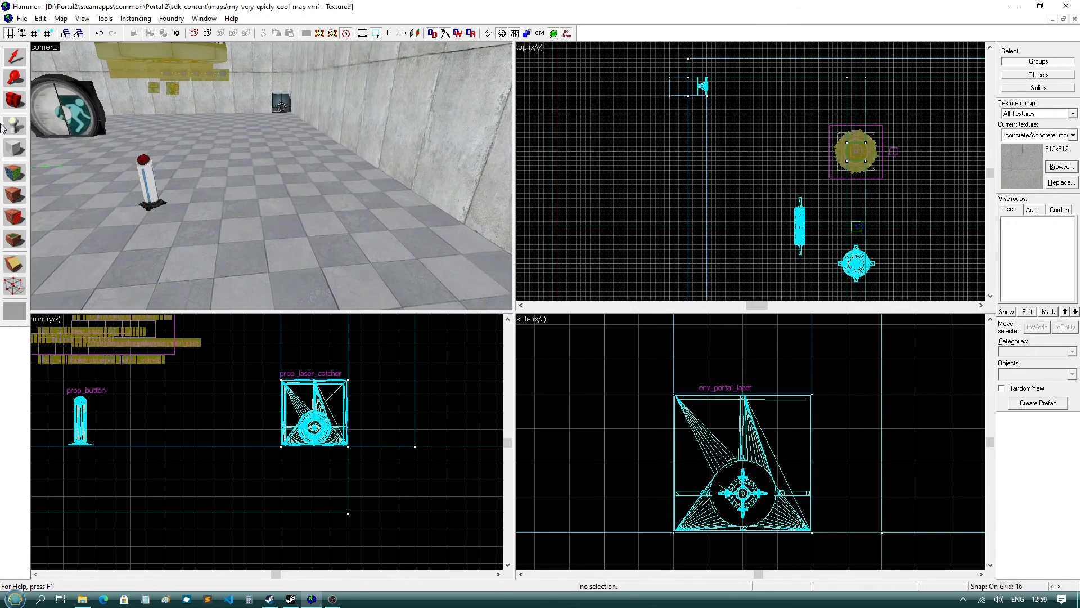
Place a prop_weighted_cube on the floor beside the pedestal button and set its Use new skins property to Yes
left_click(281, 198)
key("alt+Return")
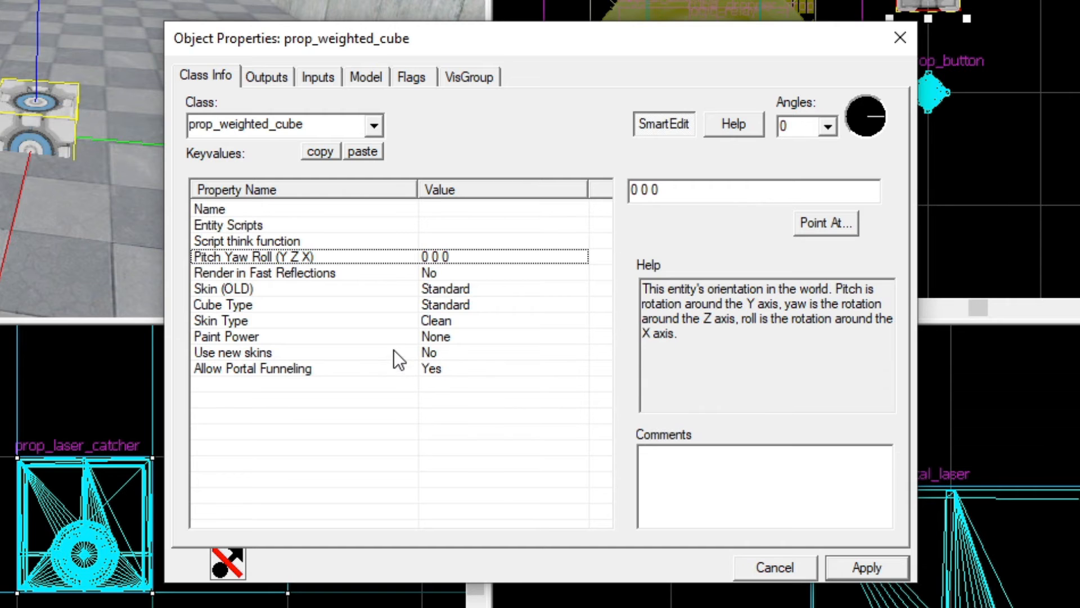
left_click(394, 352)
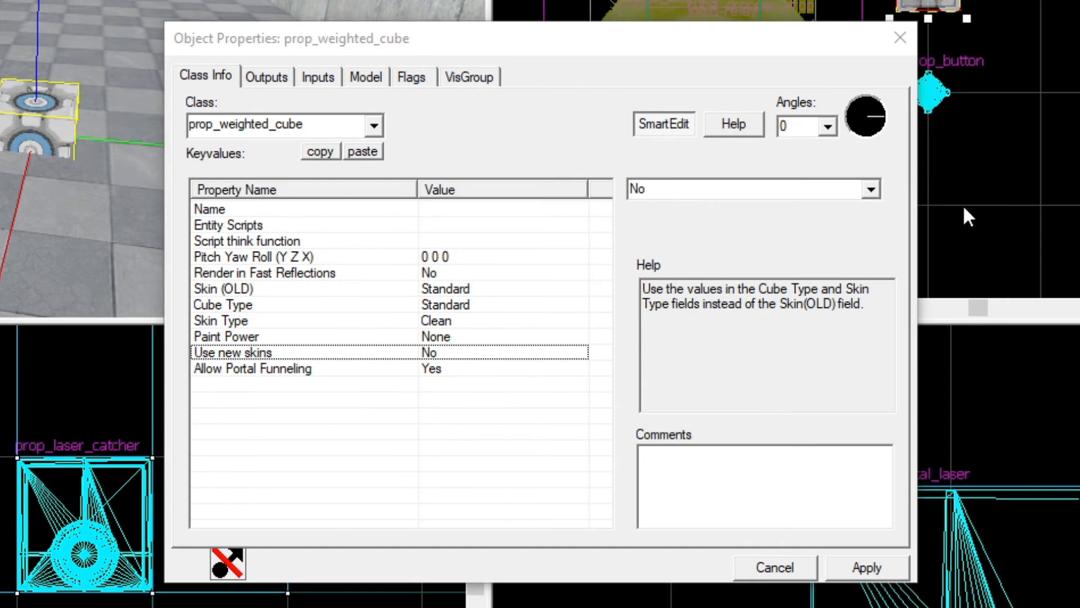
left_click(878, 195)
left_click(825, 210)
left_click(867, 569)
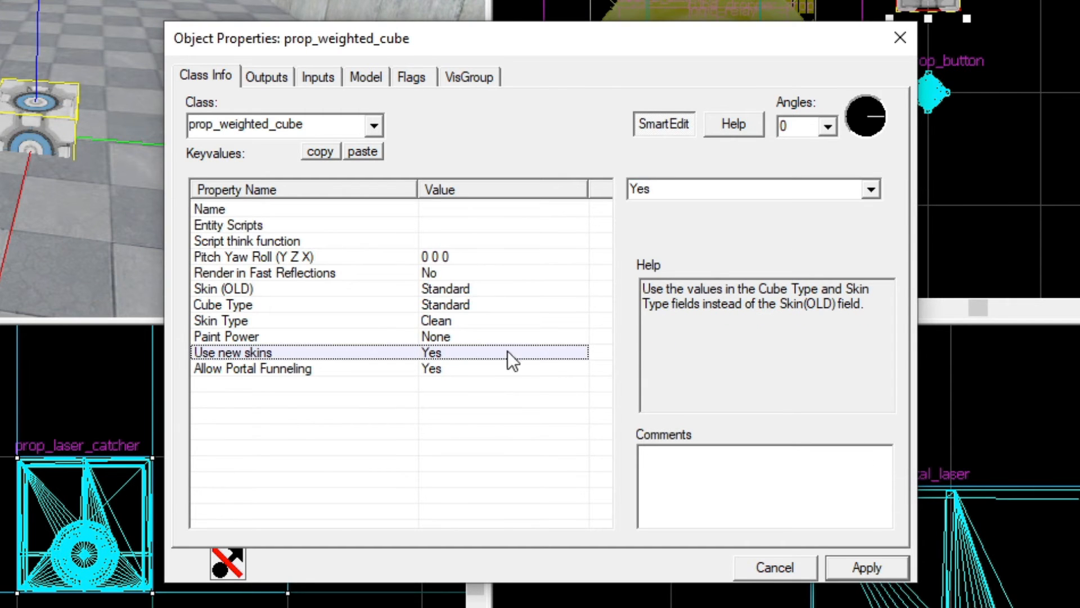
Set the weighted cube's Cube Type to Reflective and close its properties
left_click(424, 288)
left_click(869, 191)
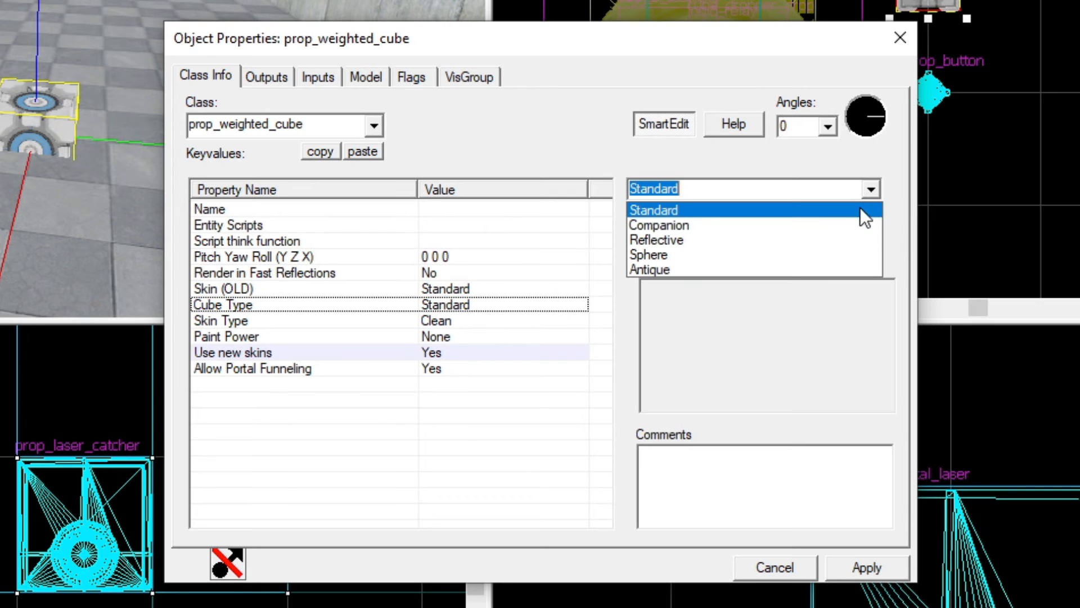
left_click(782, 238)
left_click(872, 568)
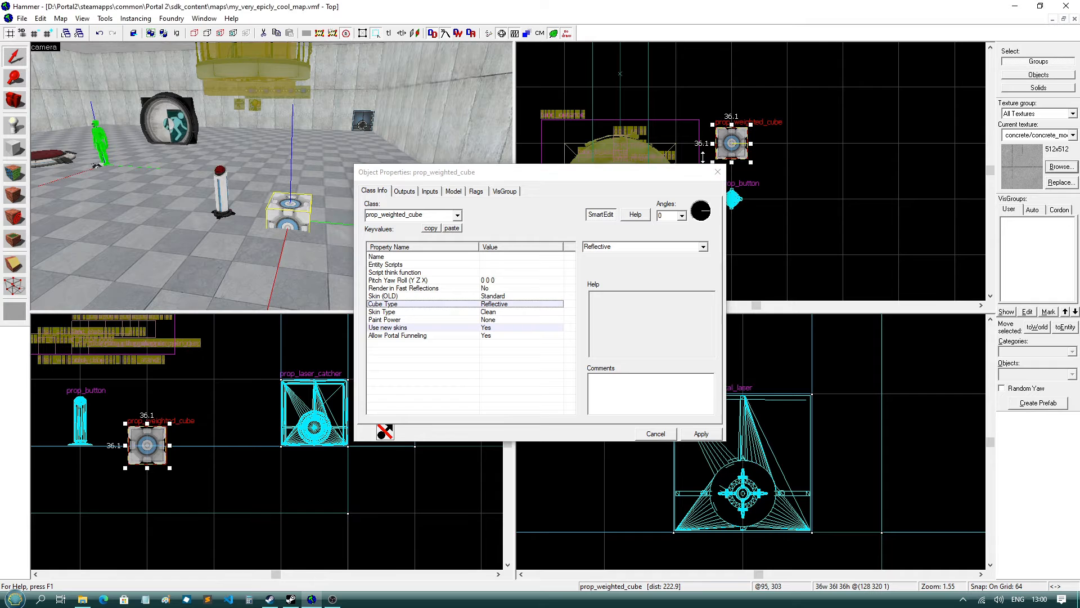
left_click(900, 37)
Raise the reflective cube about 64 units above the floor
scroll(874, 408, "down", 12)
scroll(708, 363, "up", 7)
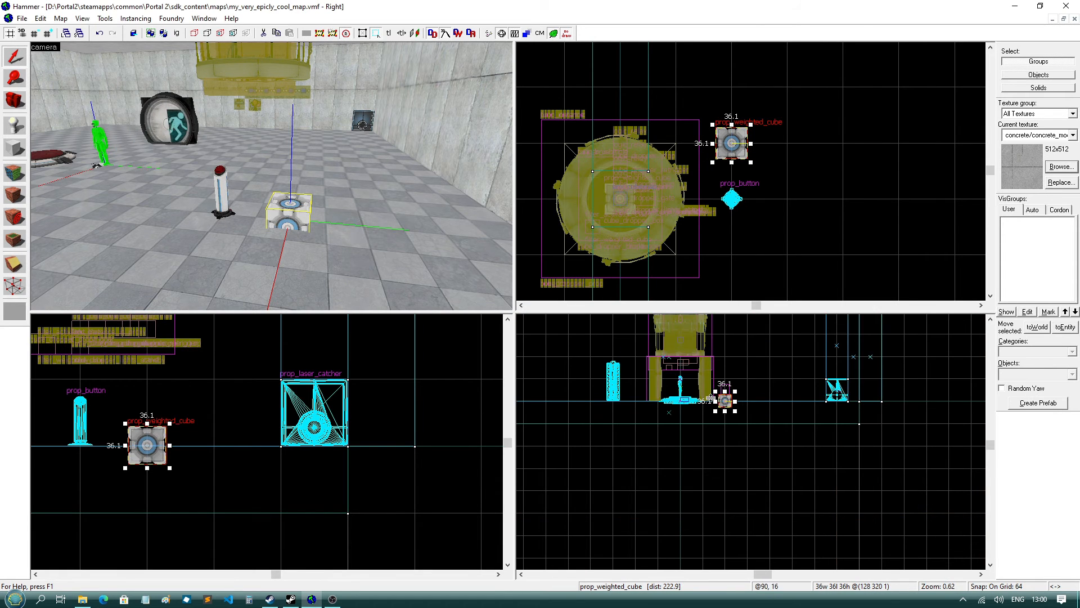
left_click_drag(729, 402, 729, 371)
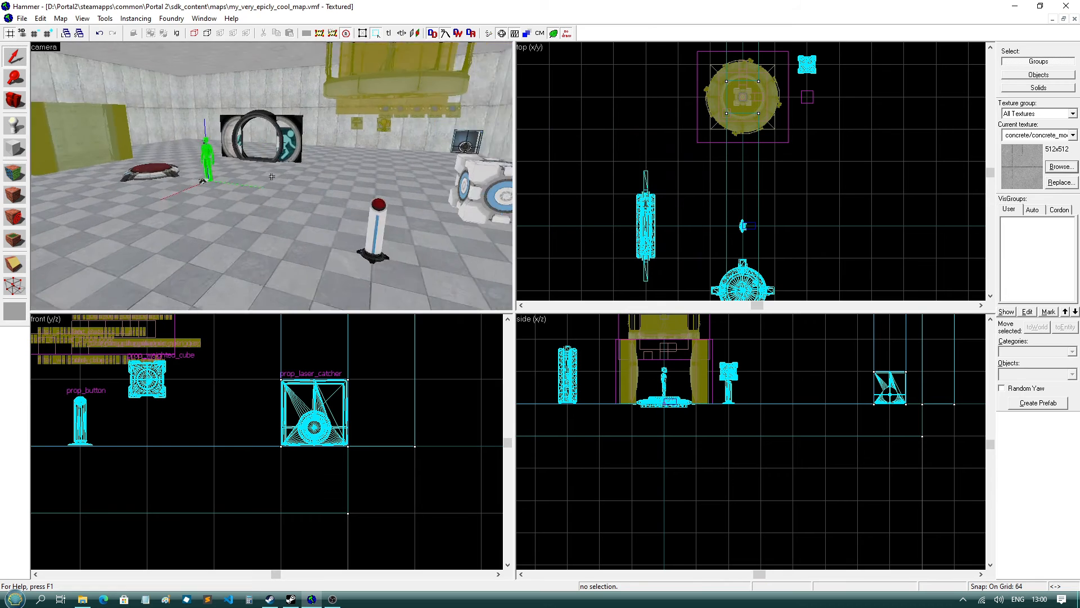
Examine the chamber layout around the player start, the testchamber door, the cube dropper and the reflective cube
key("w")
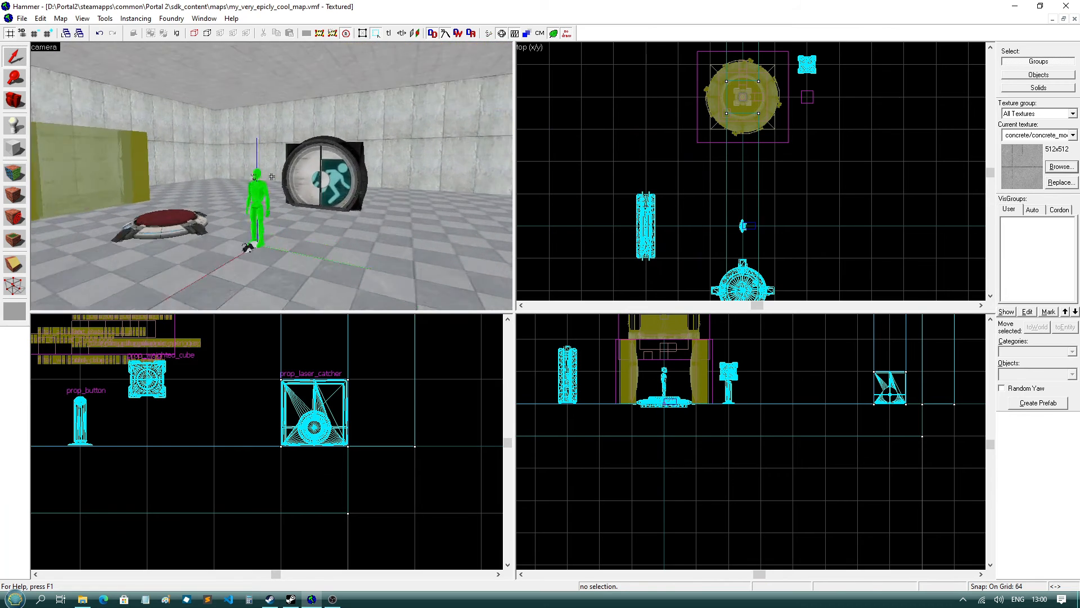
key("z")
left_click(266, 188)
scroll(763, 220, "up", 3)
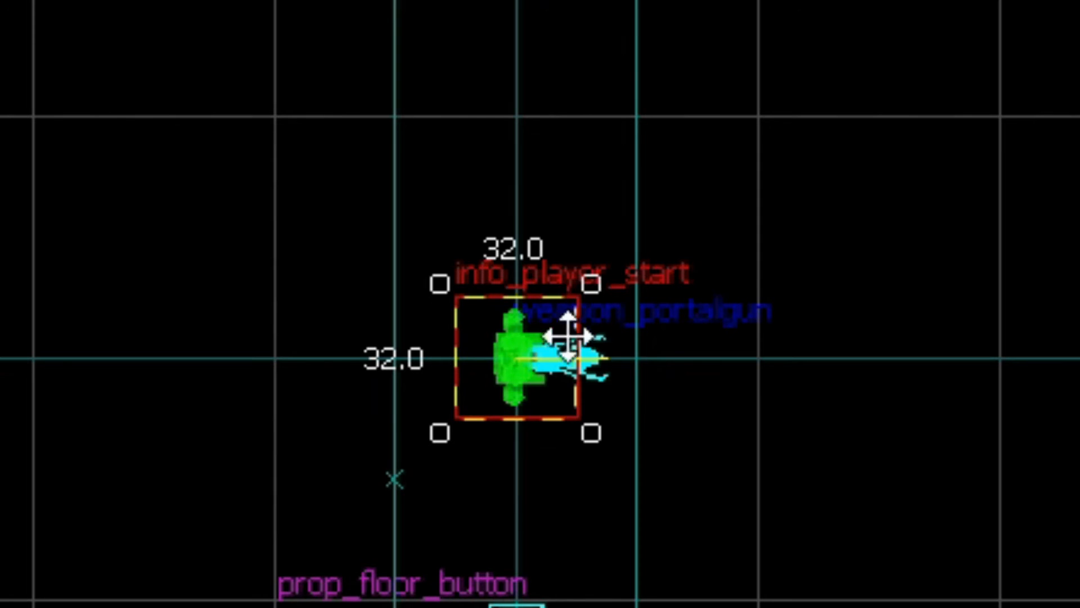
left_click_drag(598, 276, 489, 212)
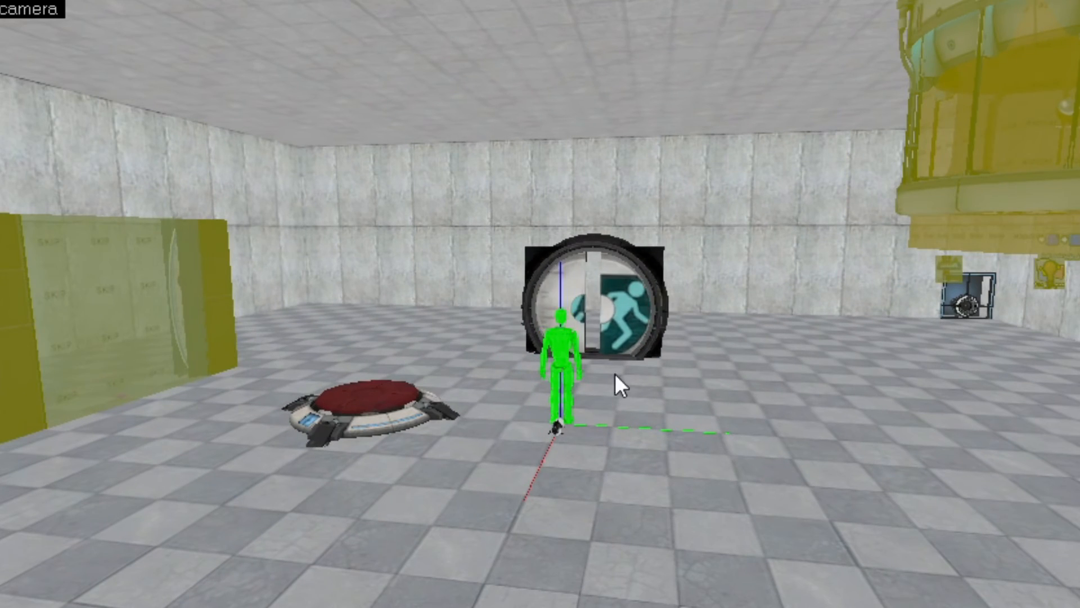
key("w")
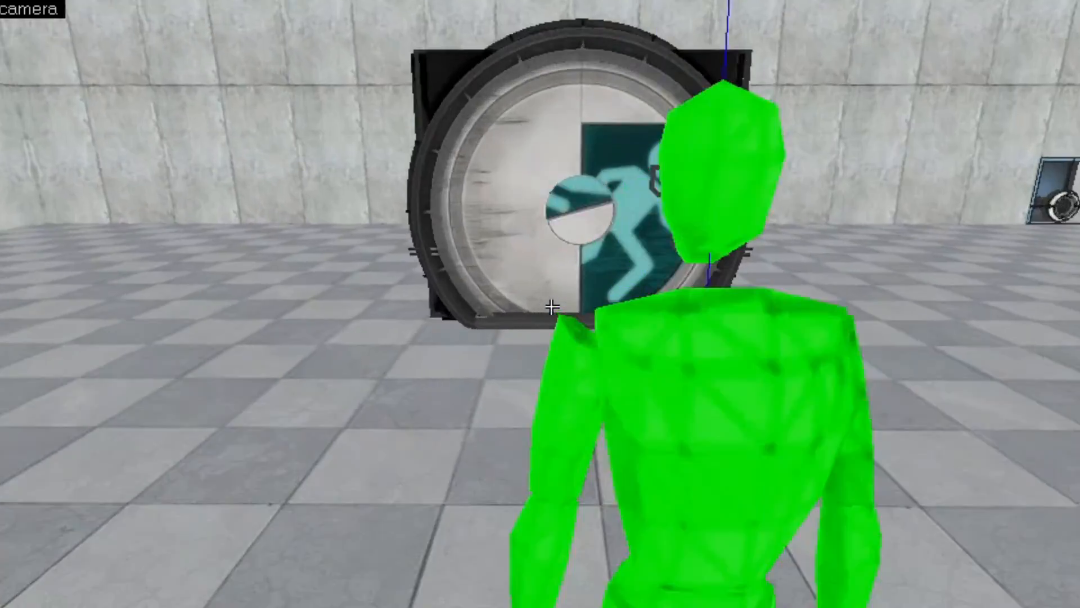
key("w")
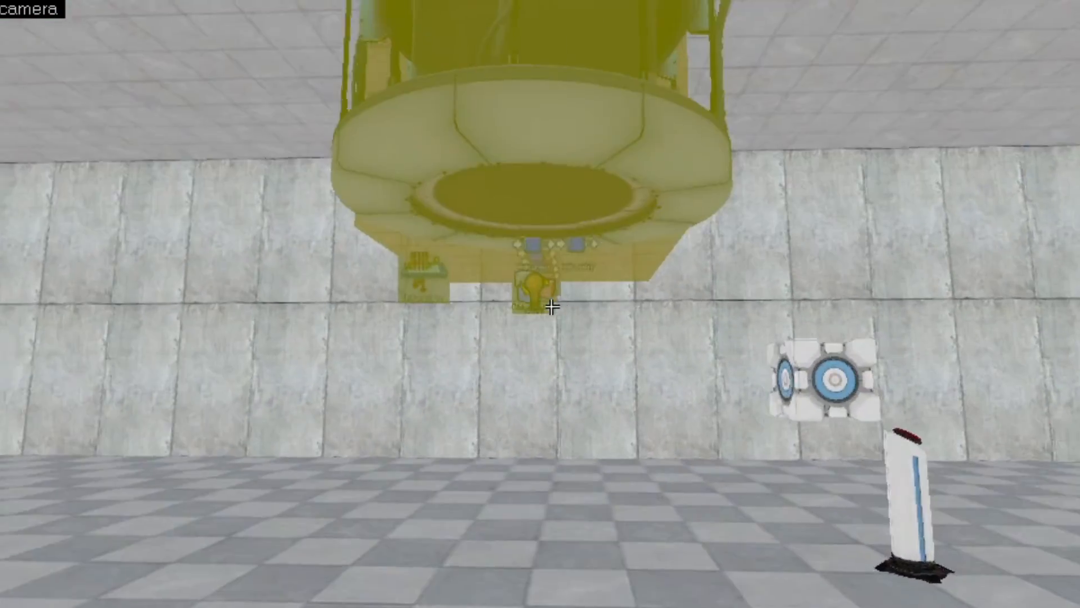
key("a")
key("s")
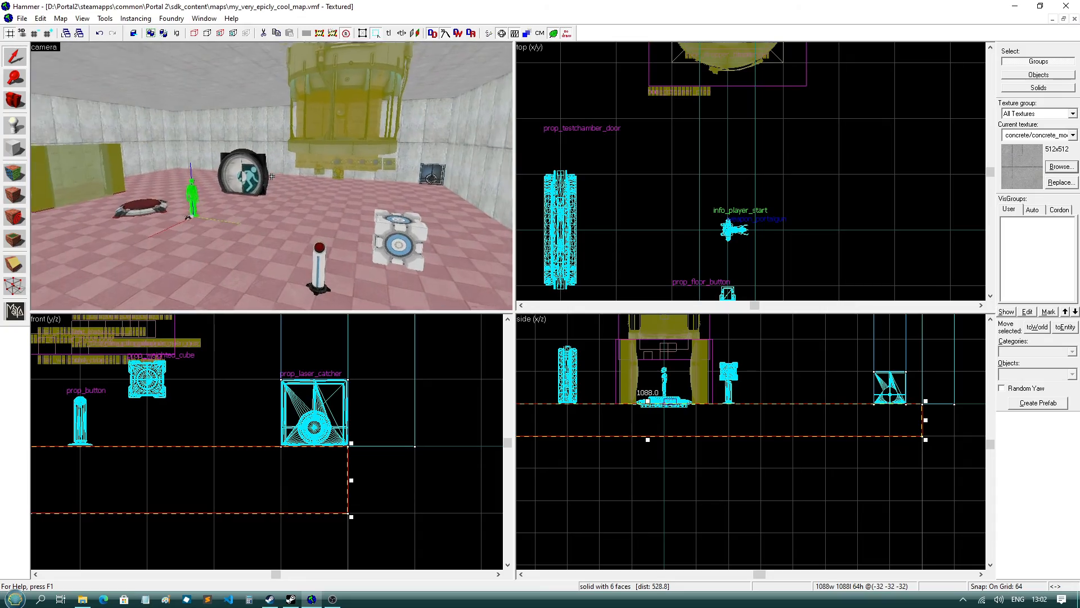
Open the outputs of the prop_laser_catcher recessed in the wall
key("w")
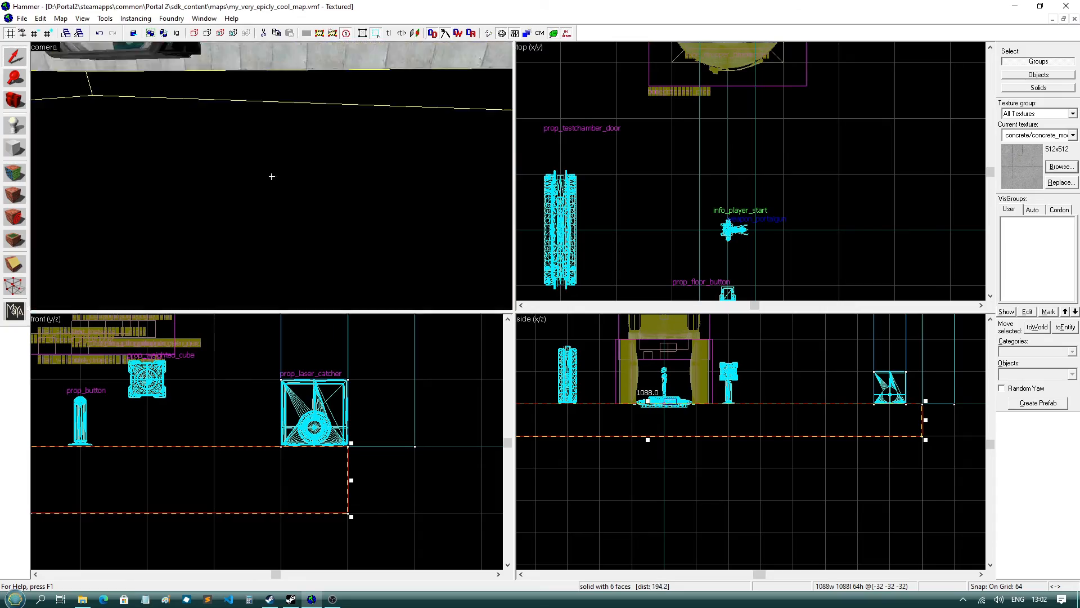
left_click(271, 176)
key("s")
key("w")
key("z")
double_click(286, 198)
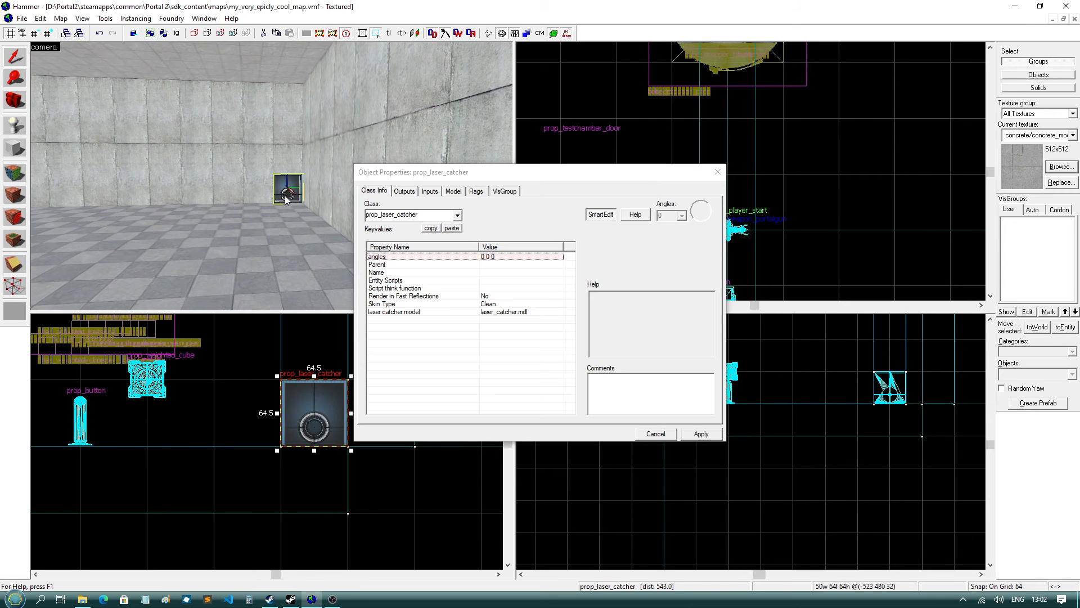
left_click(405, 192)
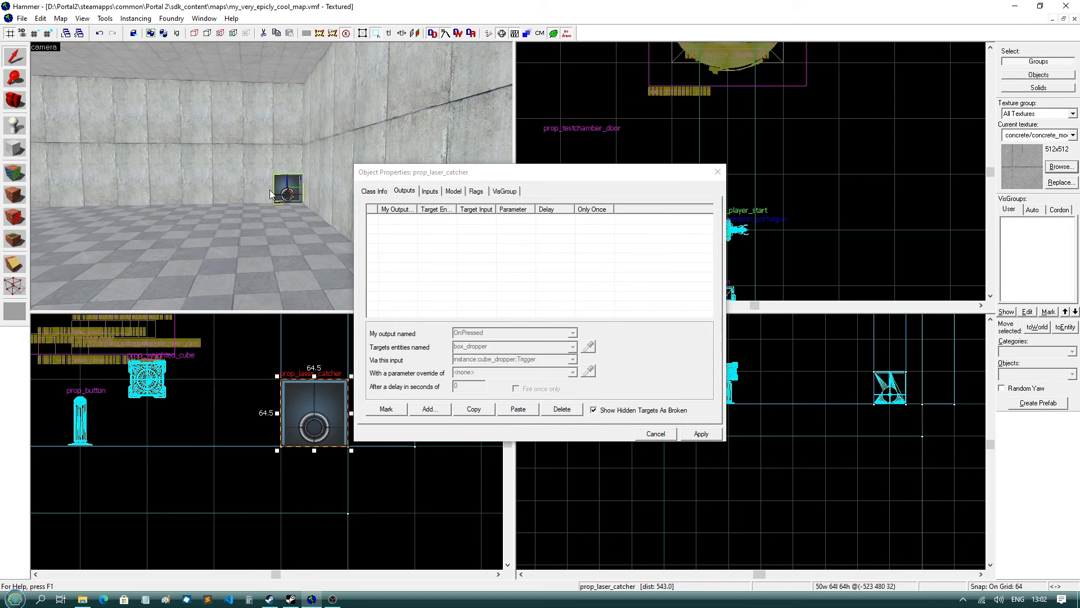
key("z")
key("w")
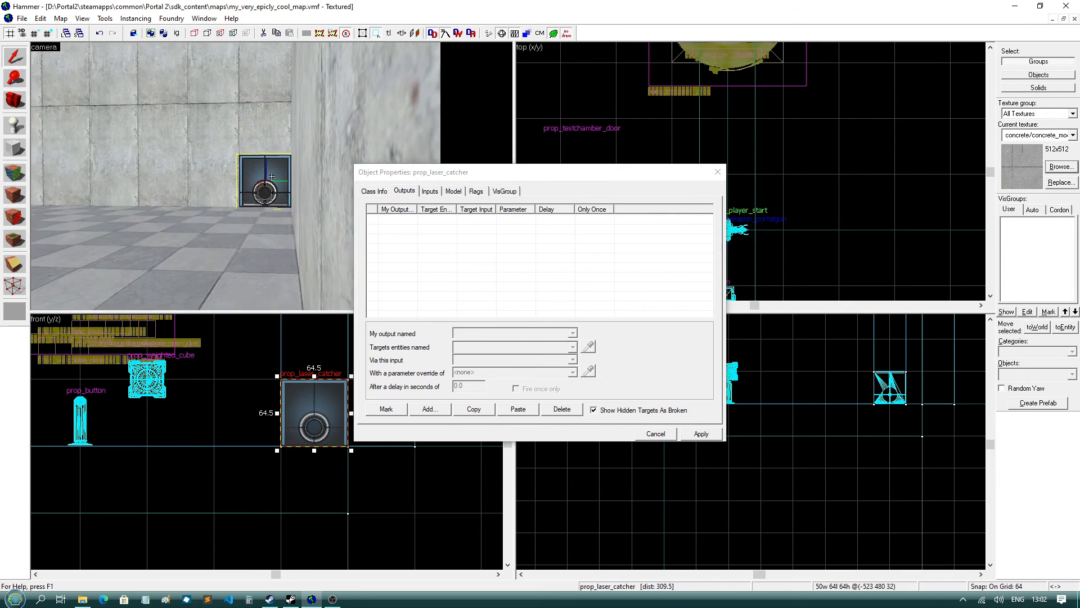
key("w")
Add an OnPowered output to the laser catcher that targets door1 with the Open input
left_click(430, 409)
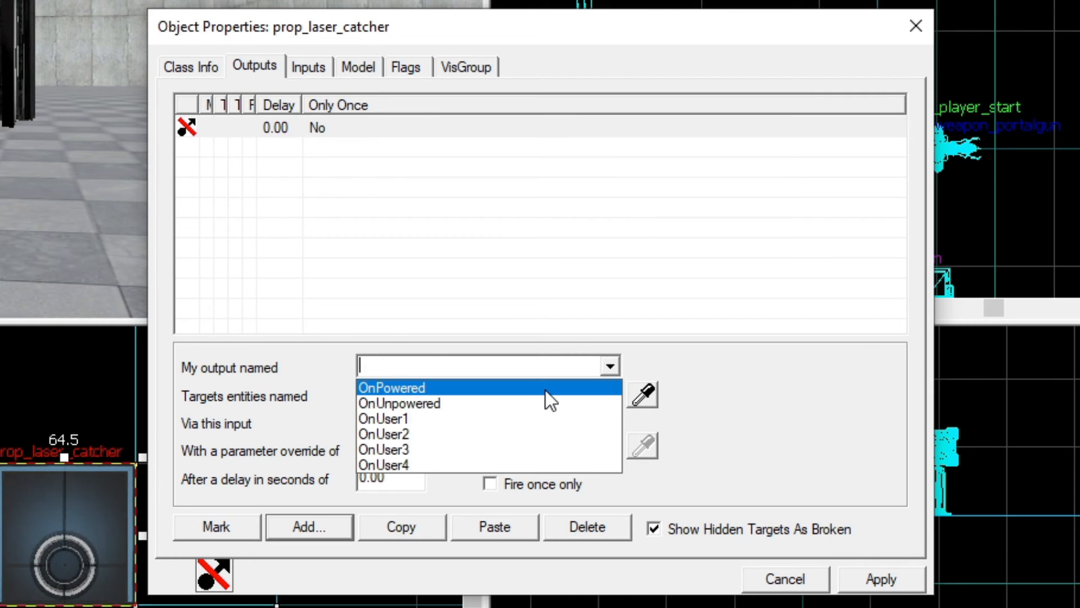
left_click(545, 389)
left_click(608, 400)
left_click(579, 417)
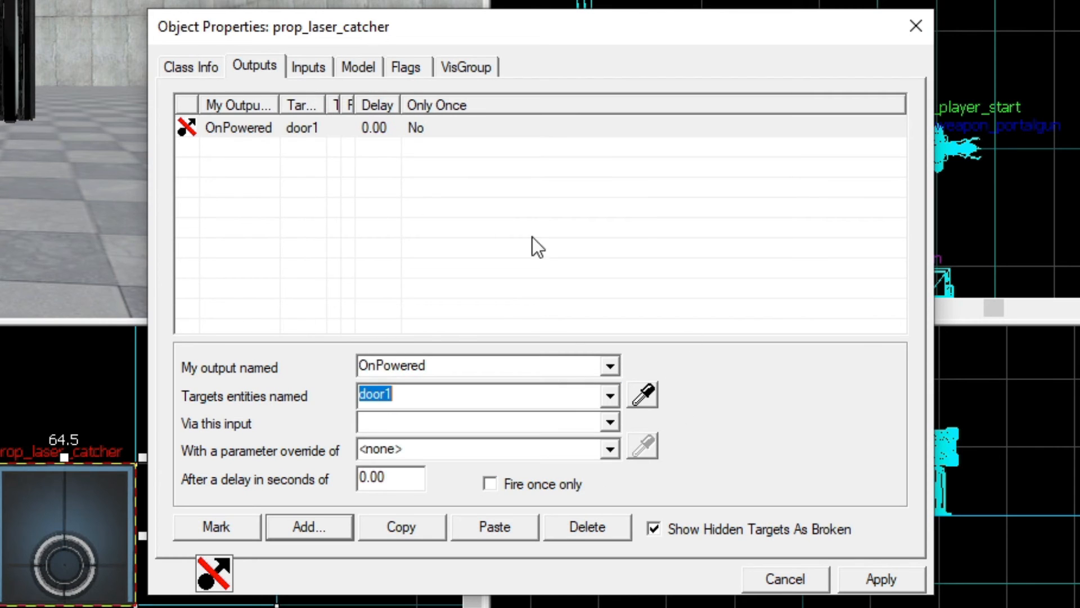
left_click(610, 421)
scroll(405, 501, "down", 2)
left_click(406, 504)
Duplicate the laser catcher's output, change the copy to OnUnpowered with the Close input on door1, and apply it
left_click(423, 526)
left_click(487, 534)
left_click(610, 367)
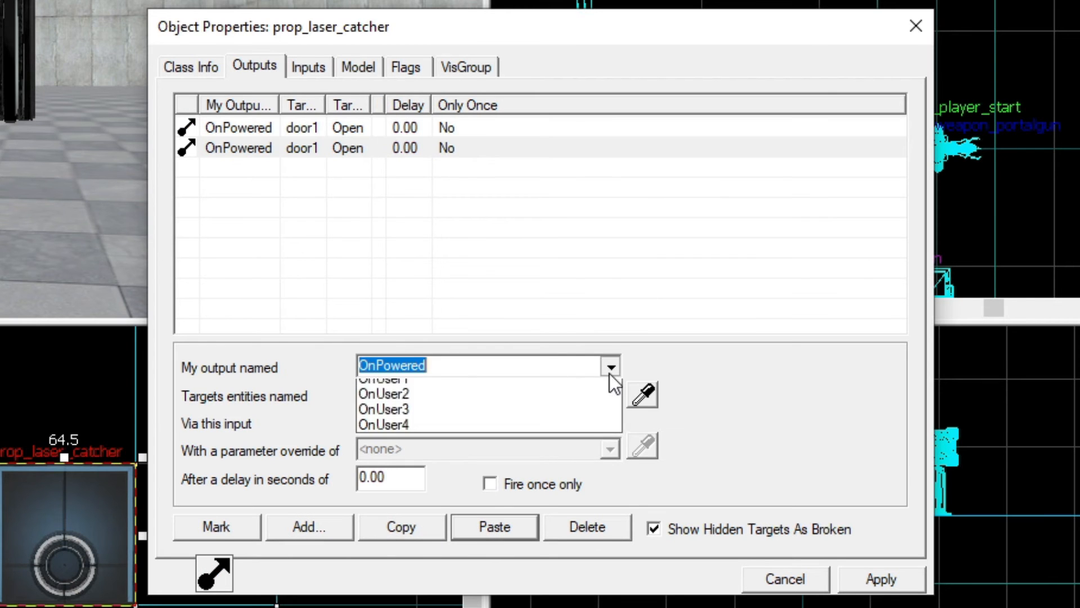
left_click(524, 407)
left_click(610, 422)
scroll(452, 484, "up", 2)
scroll(428, 509, "up", 1)
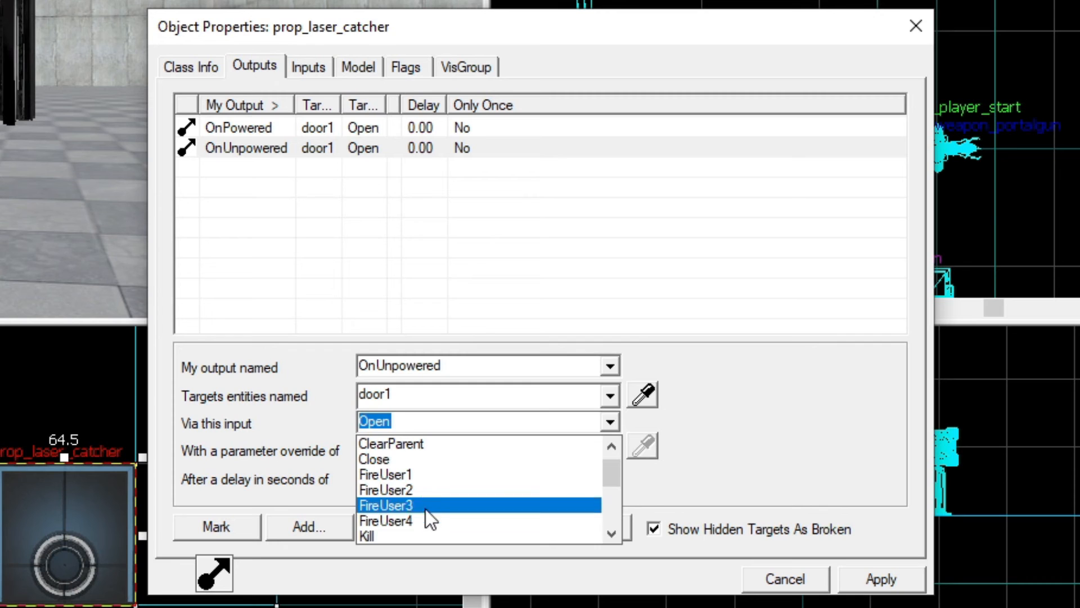
left_click(410, 461)
left_click(893, 575)
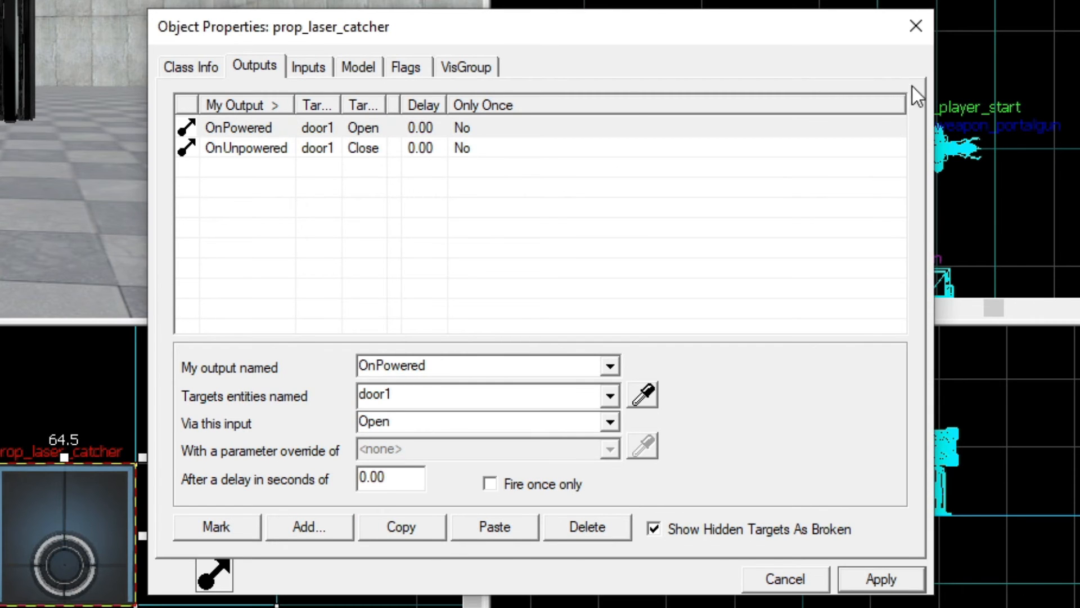
Close the laser catcher's properties and run the map with the Full compile - HDR only configuration
left_click(916, 26)
key("Escape")
key("F9")
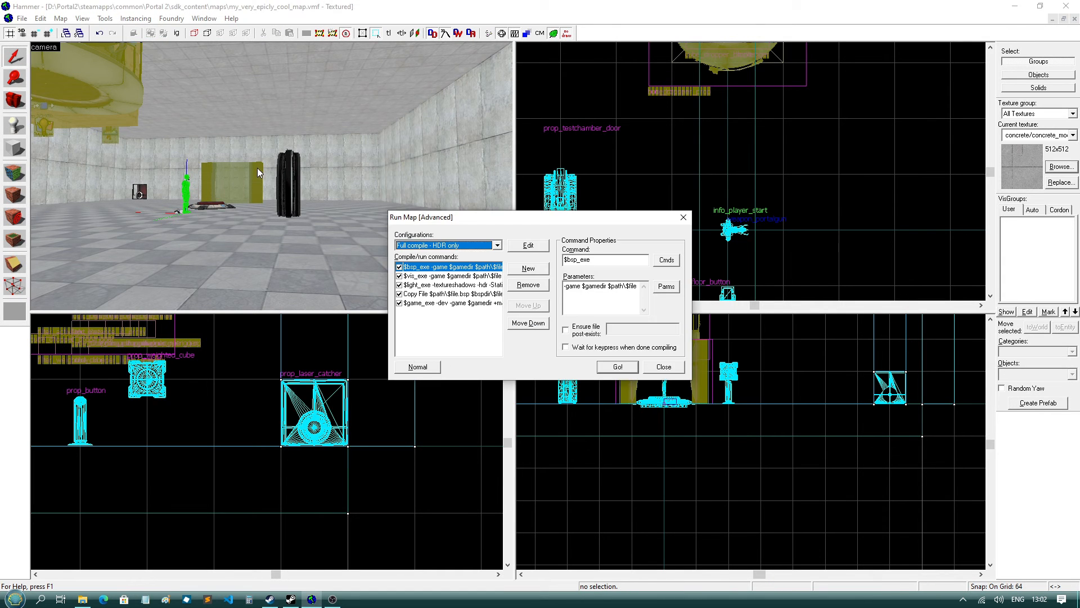
key("Return")
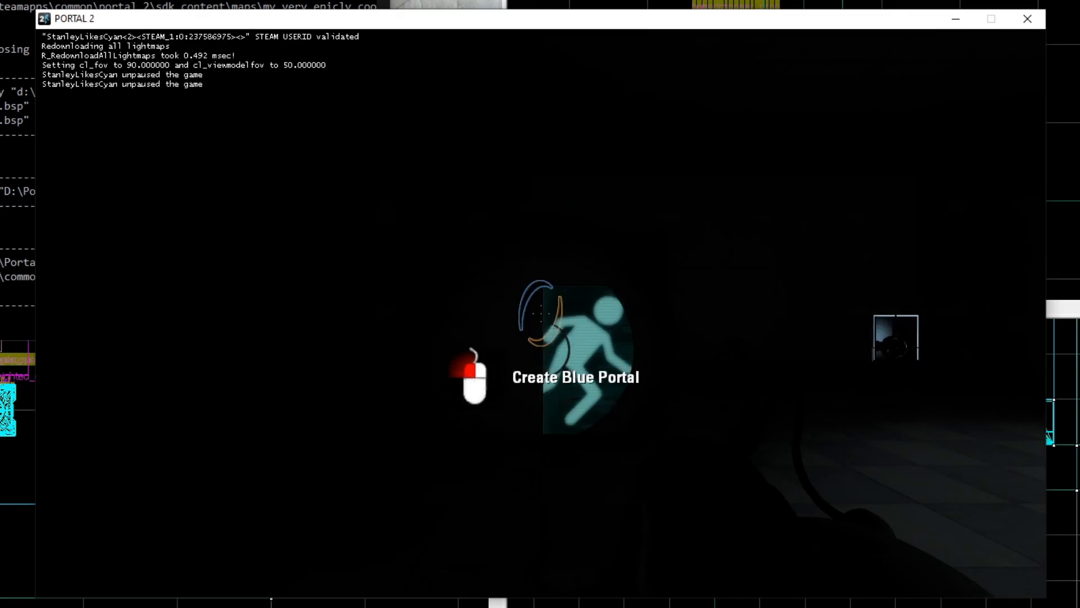
In Portal 2, brighten the chamber with a mat_ console command and place a blue and an orange portal to redirect the laser
key("grave")
type("mat_")
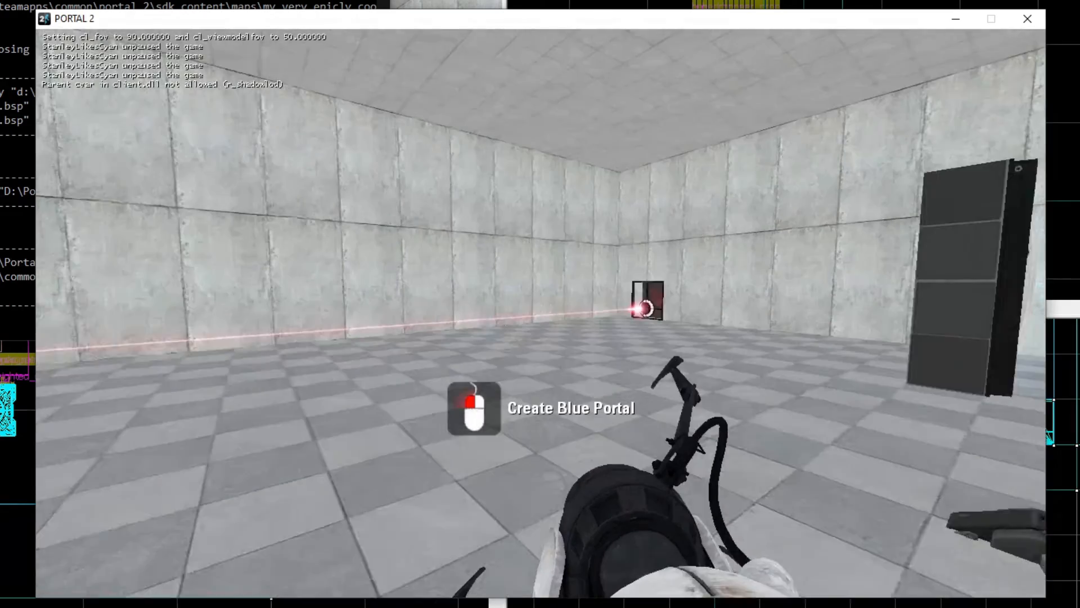
left_click(540, 313)
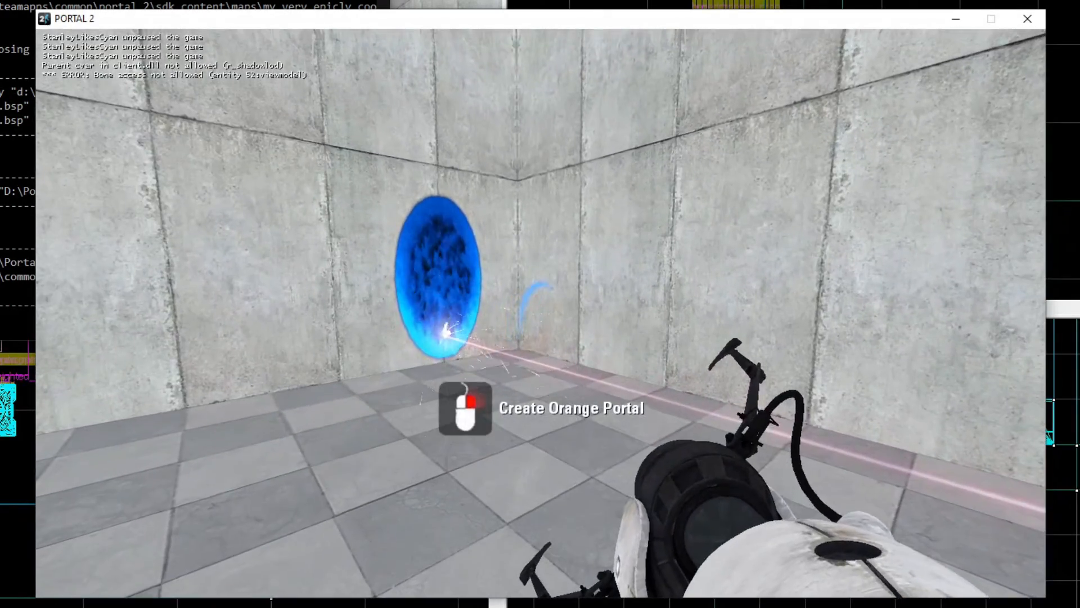
right_click(540, 312)
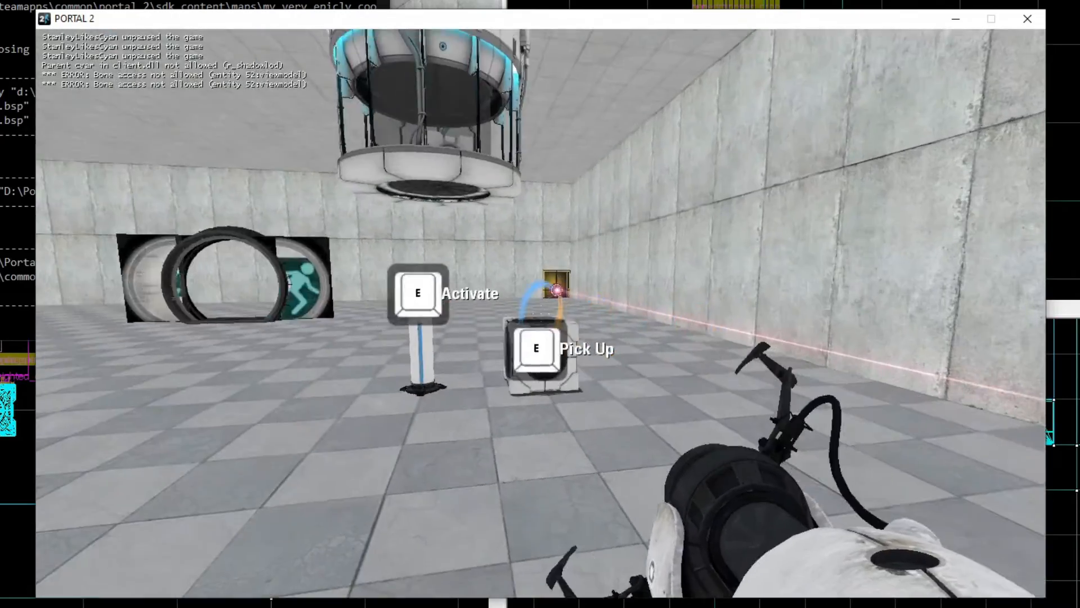
Test the reflective cube in the chamber by picking it up, carrying it towards the laser beam and dropping it
key("w")
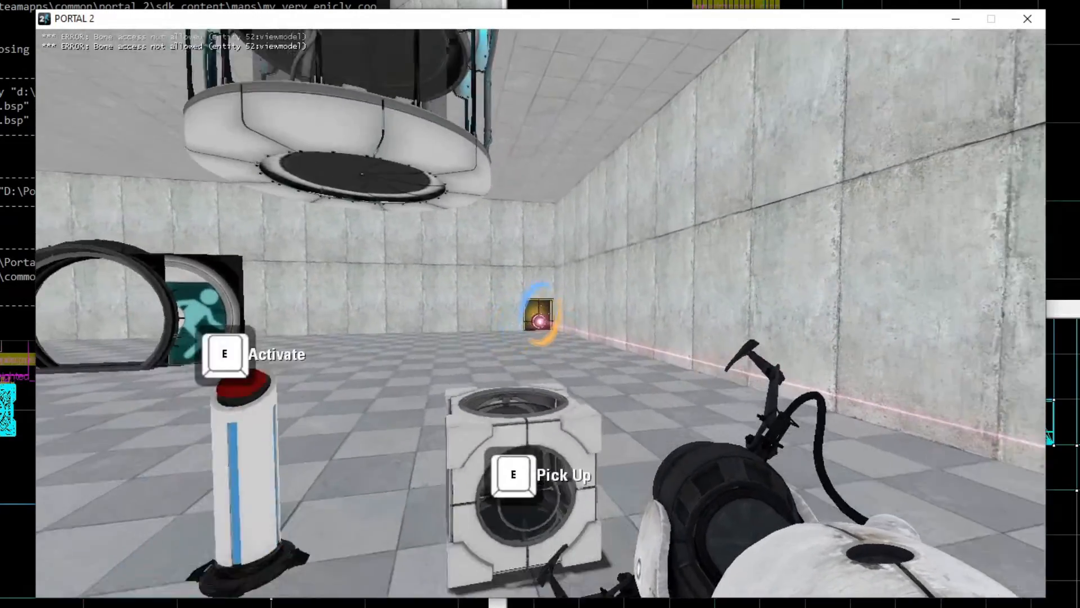
key("e")
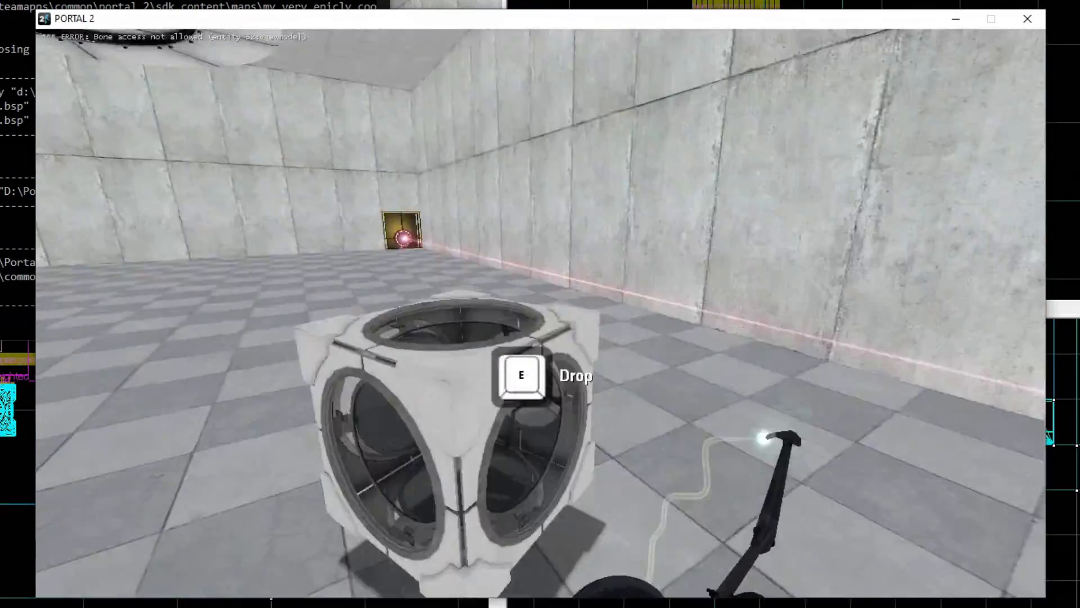
key("e")
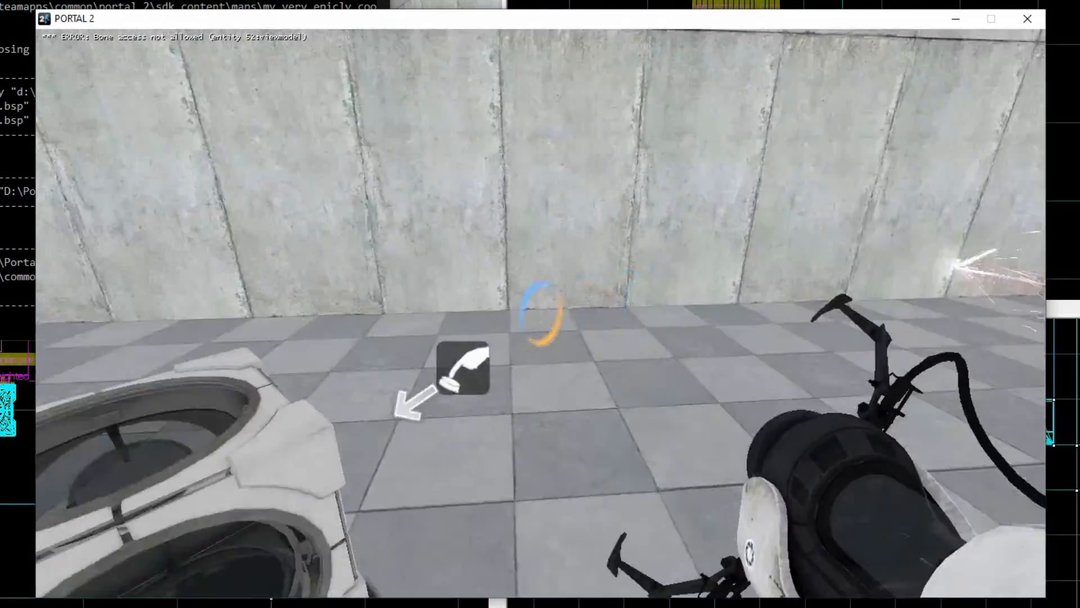
key("e")
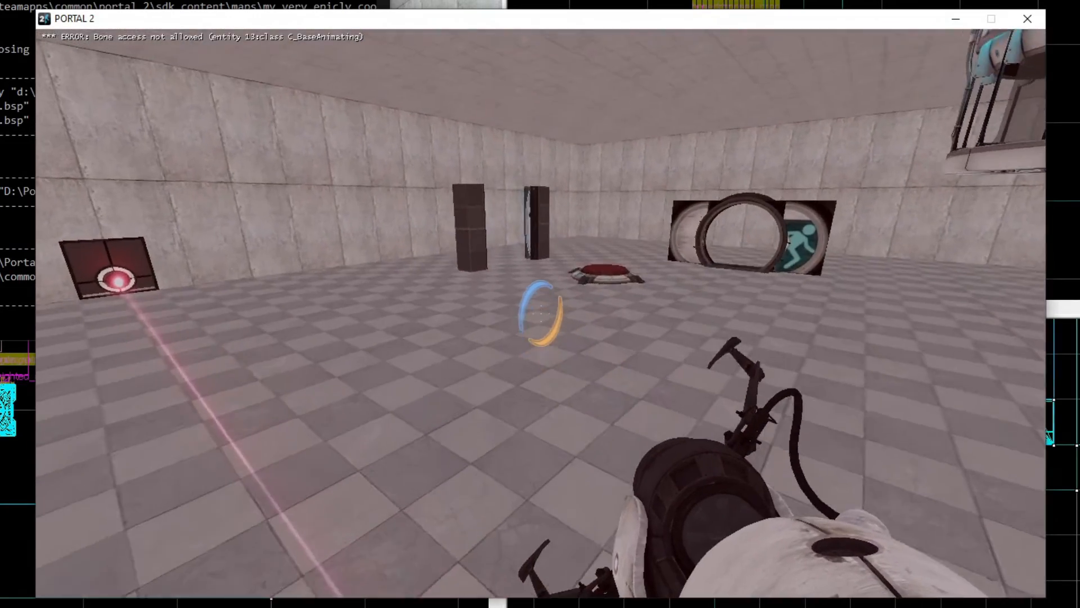
key("w")
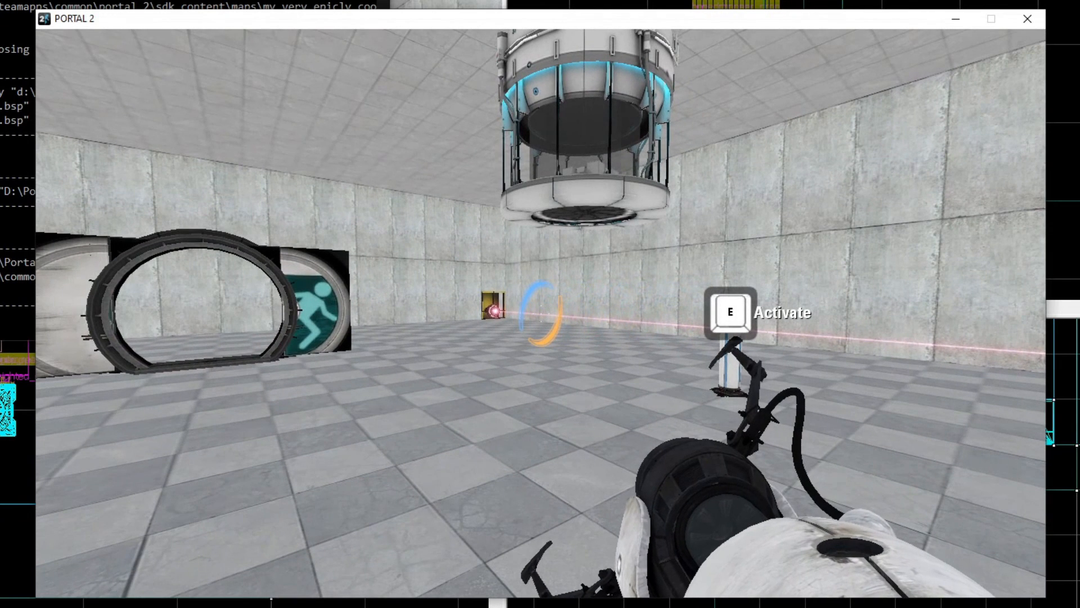